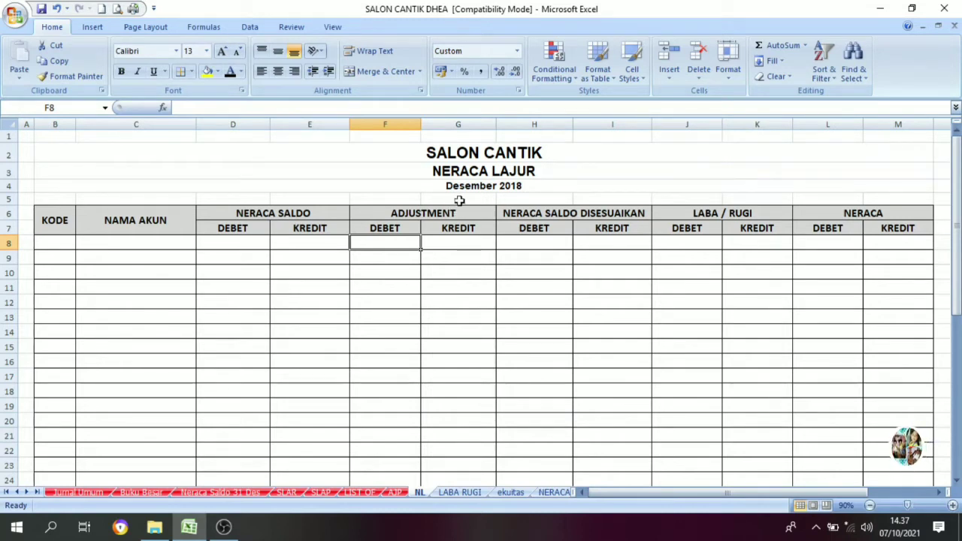
Look over the company name, NERACA LAJUR title and period lines heading the worksheet
left_click(487, 171)
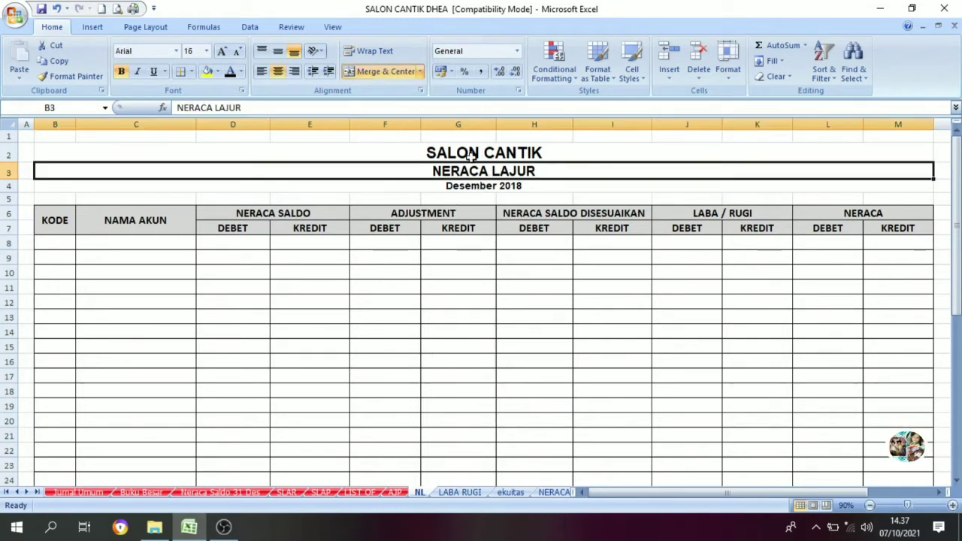
left_click(466, 152)
left_click(463, 187)
left_click(457, 153)
left_click(462, 172)
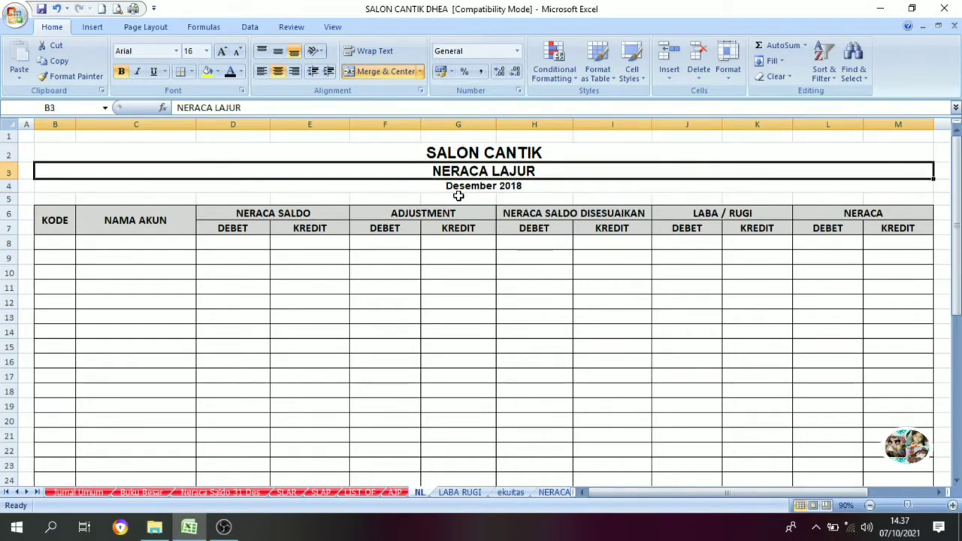
Review the source sheets AJP, SLAP, SLAR, Neraca Saldo 31 Des, Buku Besar and Jurnal Umum
left_click(397, 493)
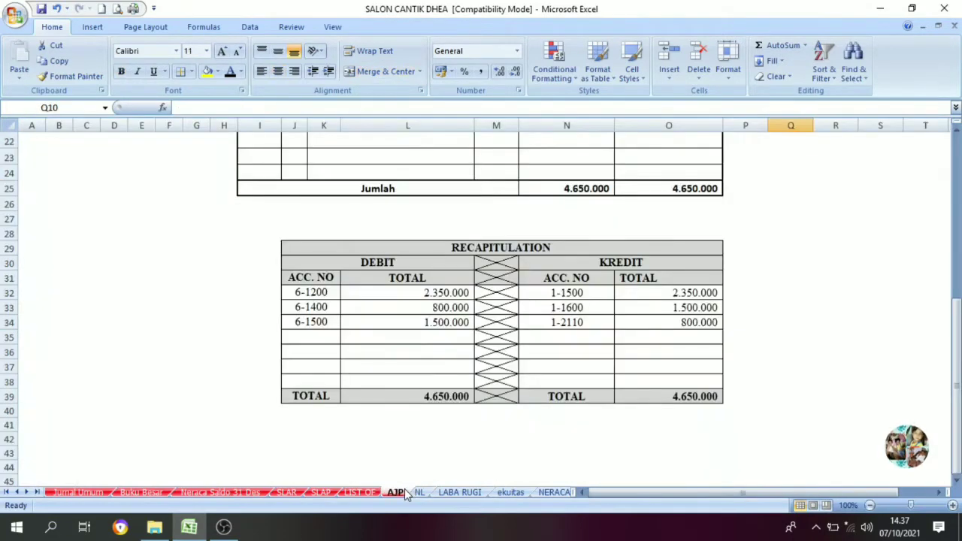
scroll(386, 377, "up", 7)
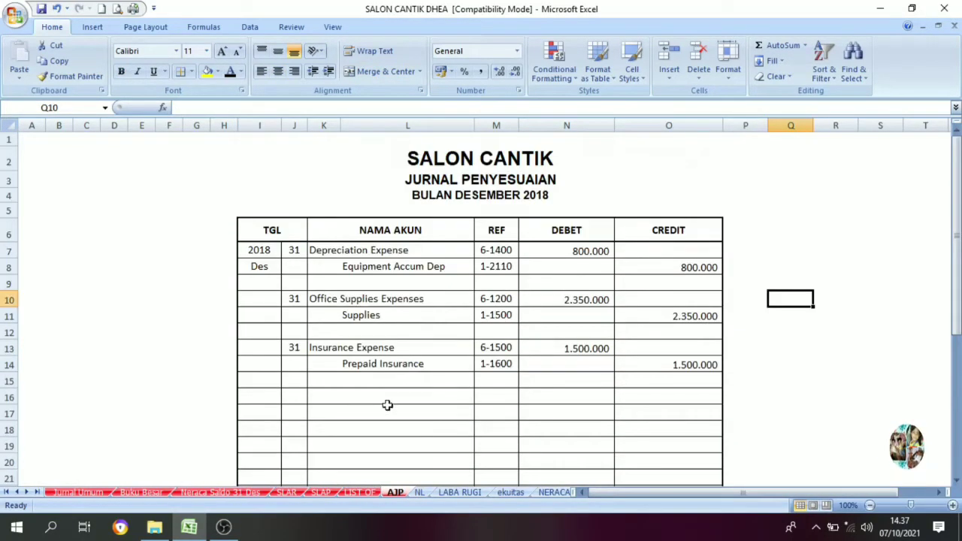
left_click(321, 493)
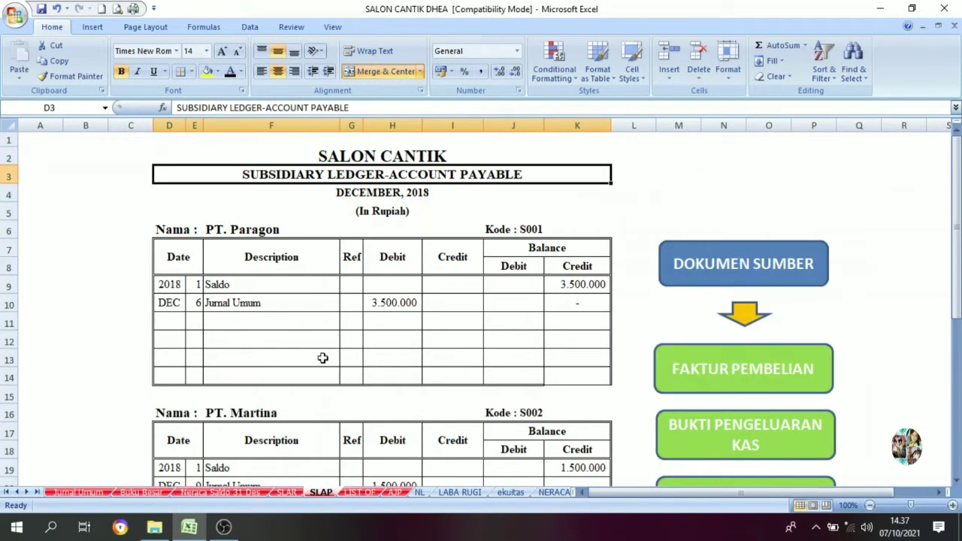
left_click(286, 493)
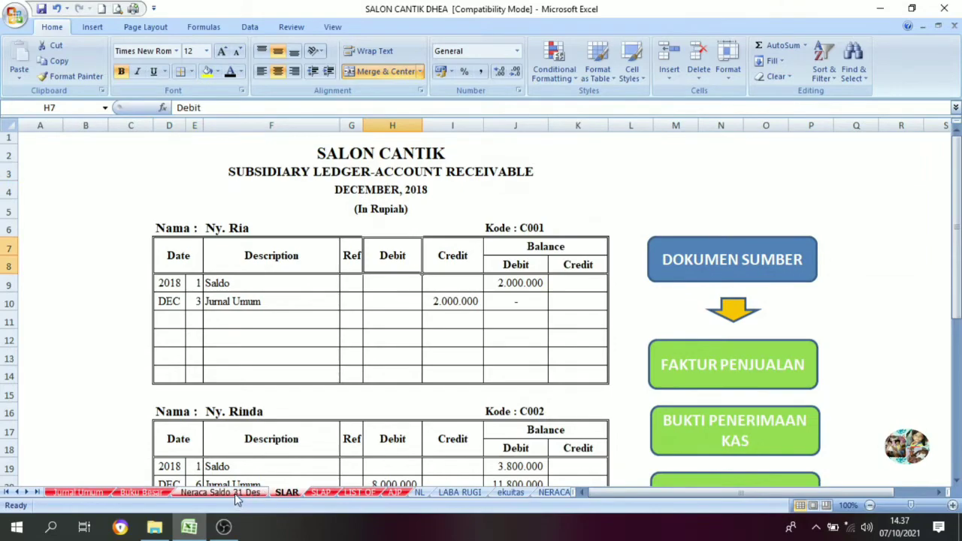
left_click(235, 496)
scroll(258, 372, "up", 2)
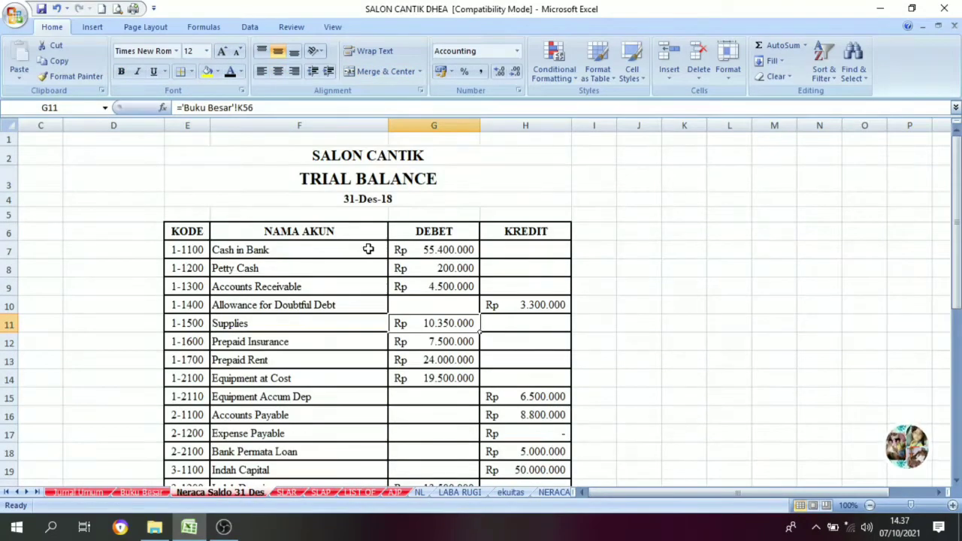
left_click(141, 492)
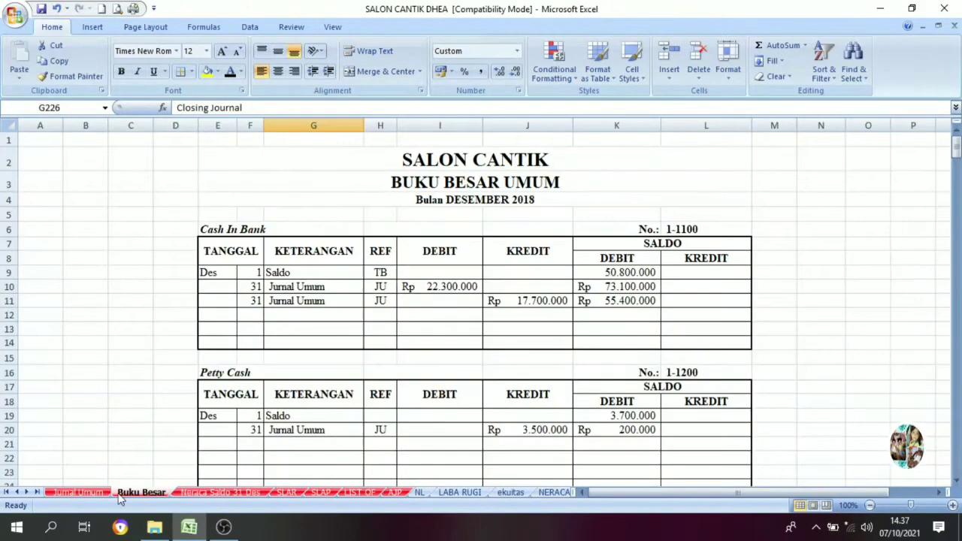
left_click(79, 492)
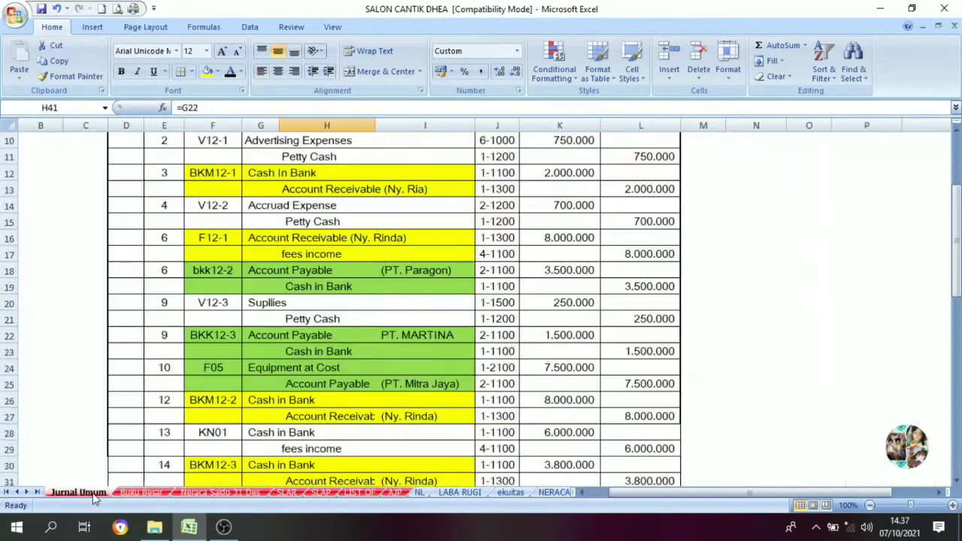
Return to the NL sheet and examine each column heading from KODE and NAMA AKUN through NERACA
left_click(419, 493)
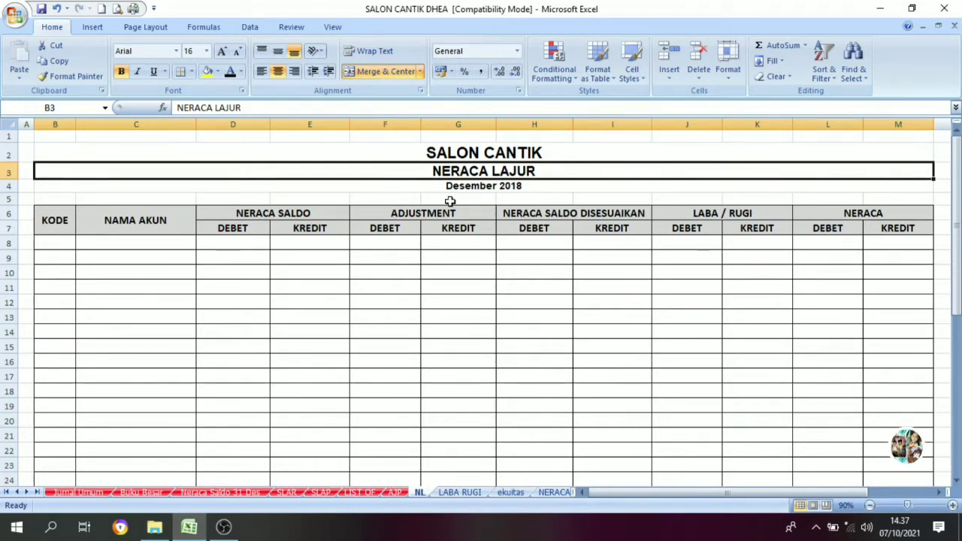
left_click(276, 313)
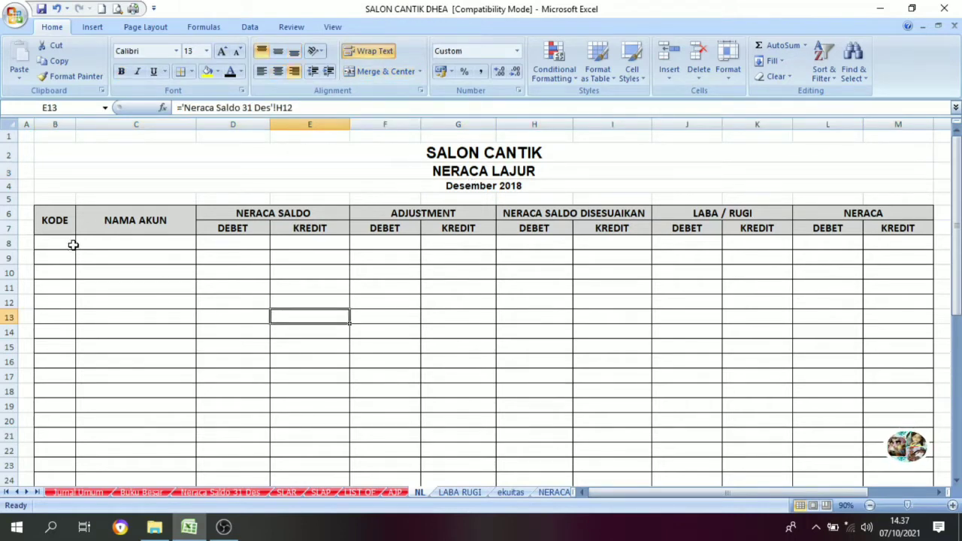
left_click_drag(55, 222, 871, 229)
left_click(765, 284)
left_click(65, 224)
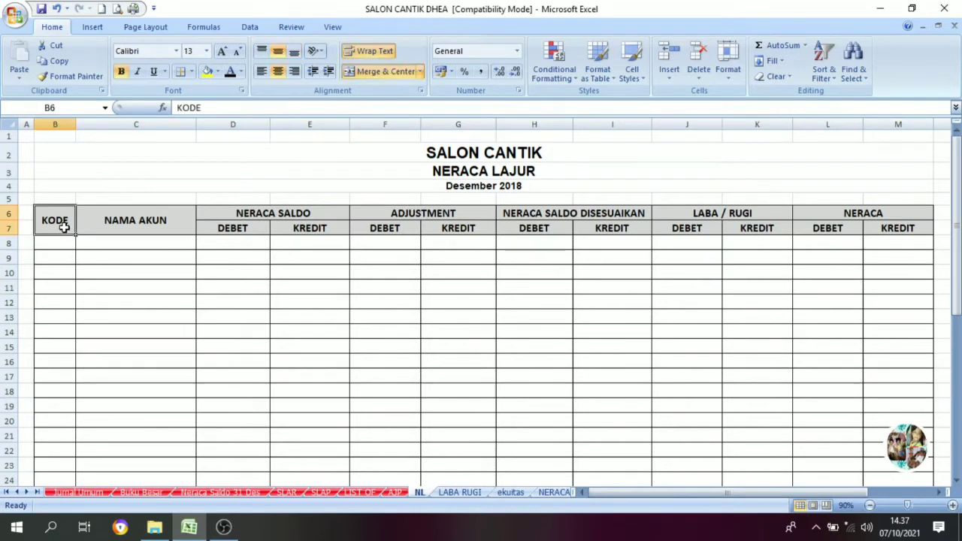
left_click(111, 228)
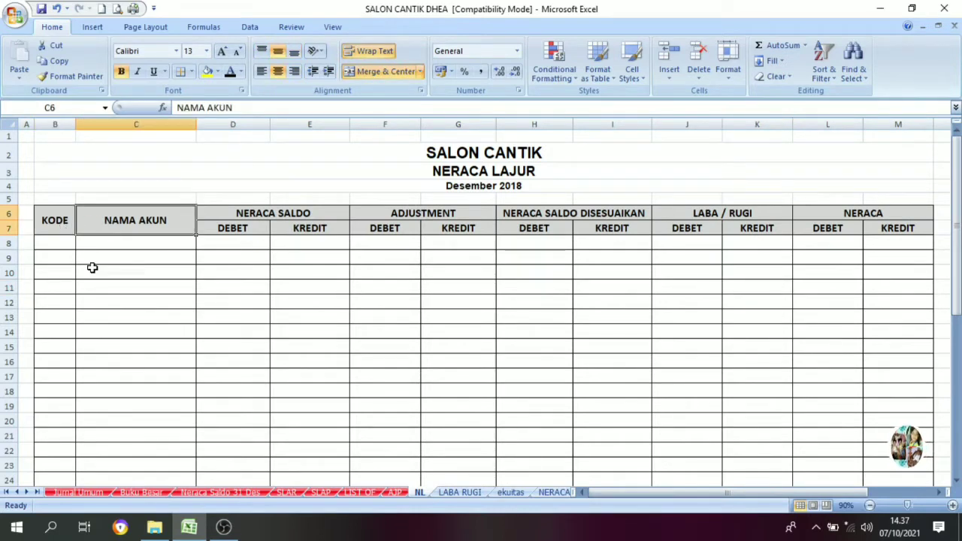
left_click(286, 211)
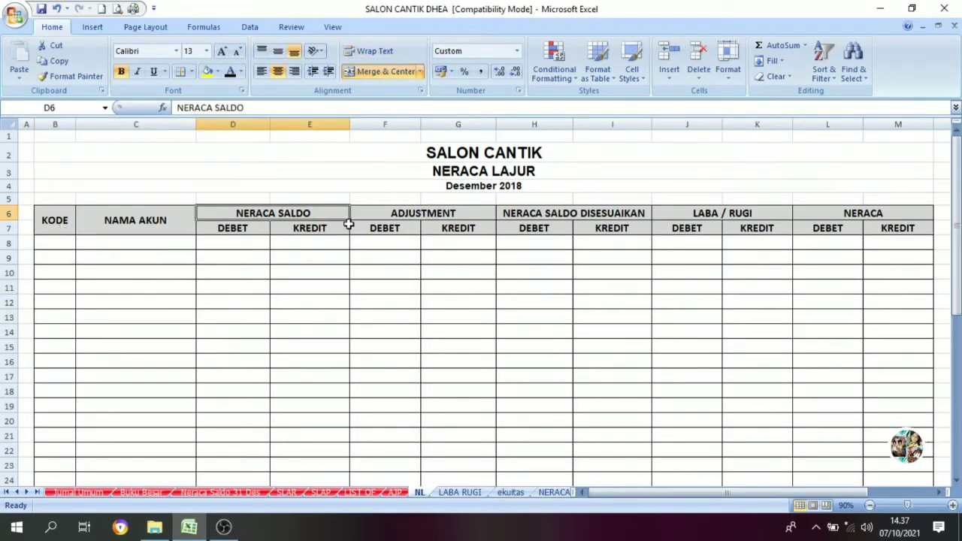
left_click(447, 216)
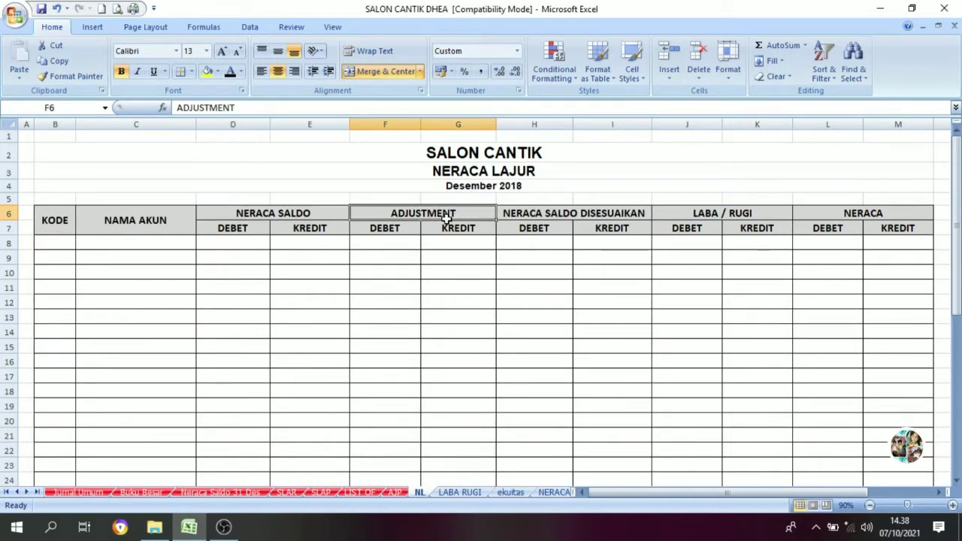
left_click(605, 217)
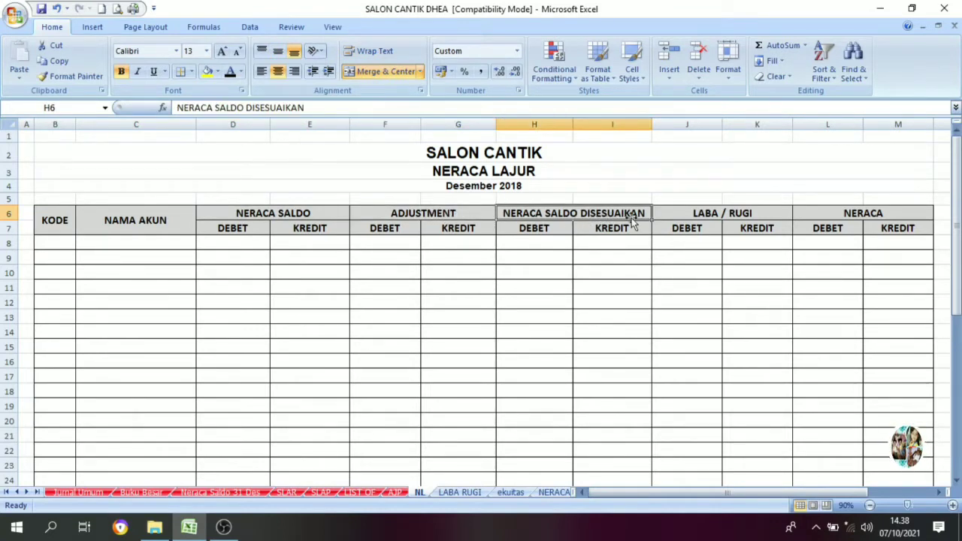
left_click(713, 213)
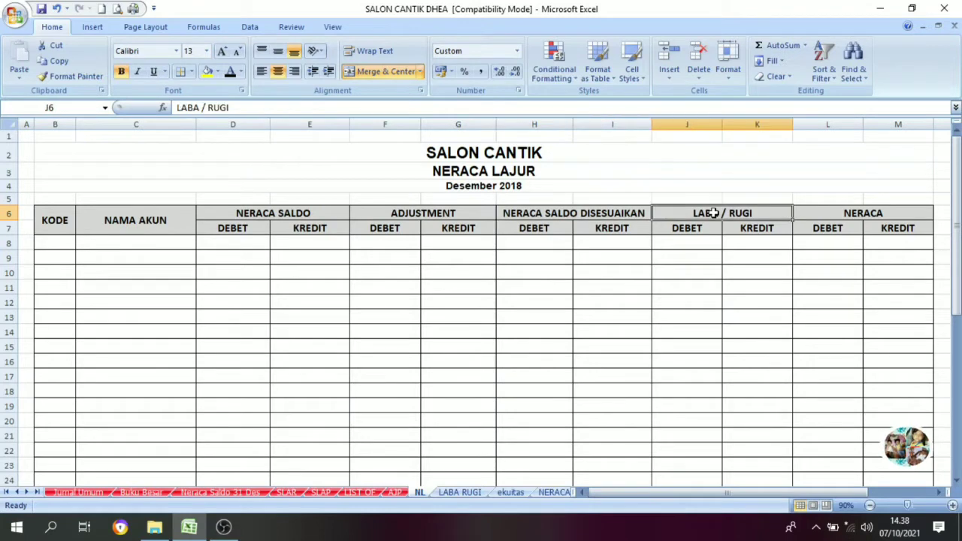
left_click(838, 214)
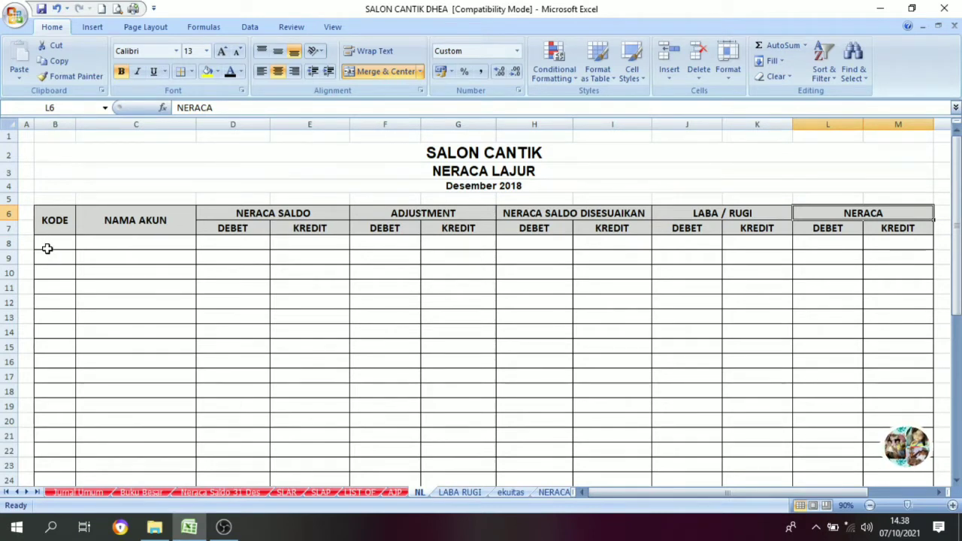
Inspect the first KODE and NAMA AKUN entries in cells B8 and C8 of the NL sheet
left_click(94, 244)
left_click(58, 244)
left_click(93, 242)
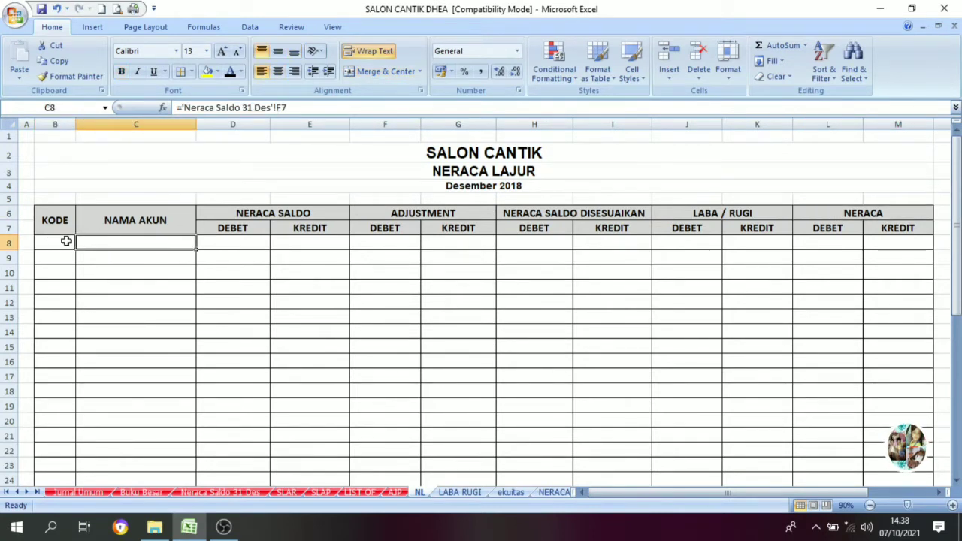
left_click(67, 241)
left_click(80, 241)
left_click(71, 242)
left_click(88, 243)
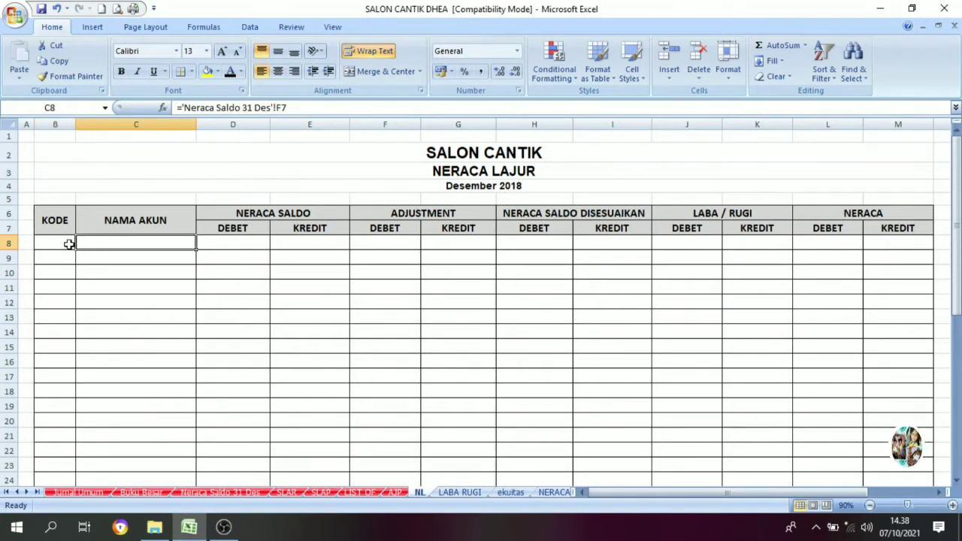
left_click(69, 242)
left_click(94, 245)
left_click(73, 243)
left_click(93, 246)
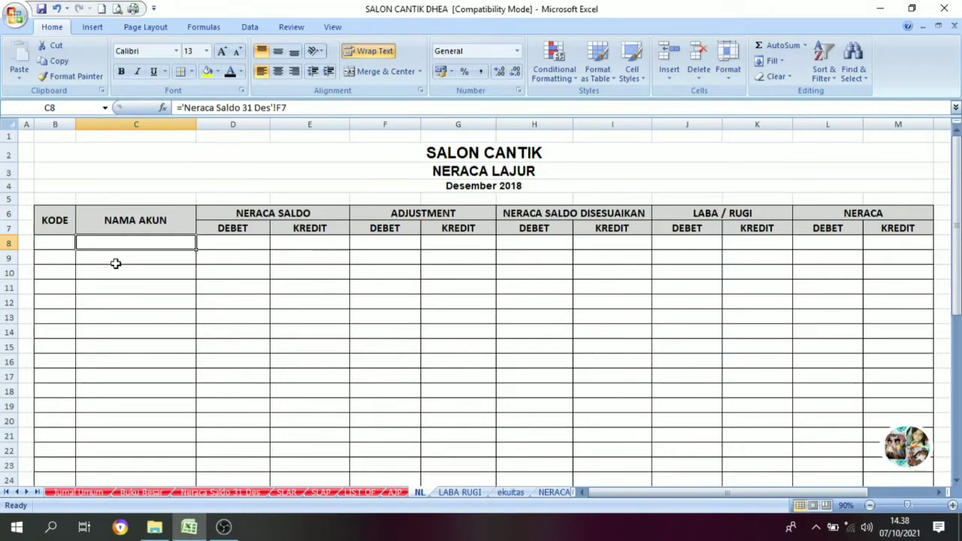
left_click(54, 243)
left_click(78, 245)
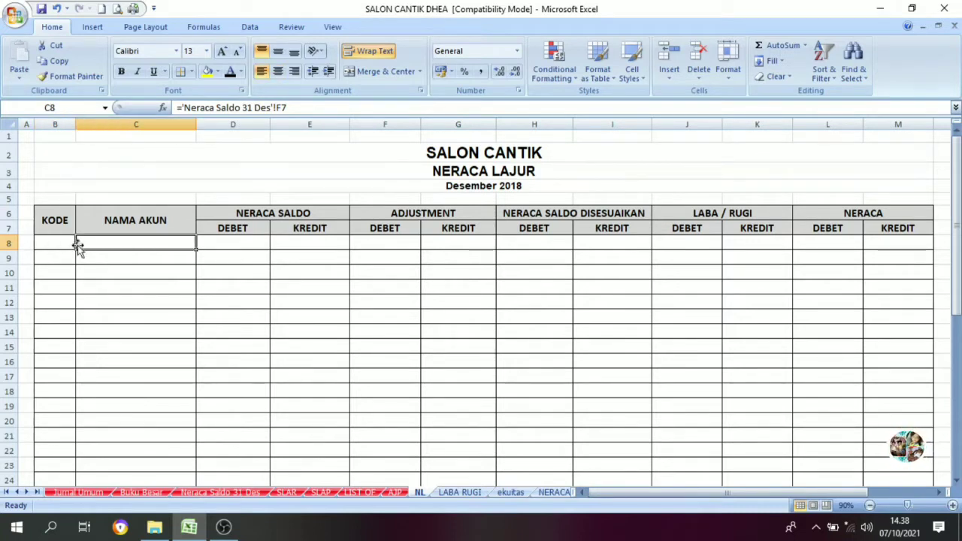
left_click(65, 248)
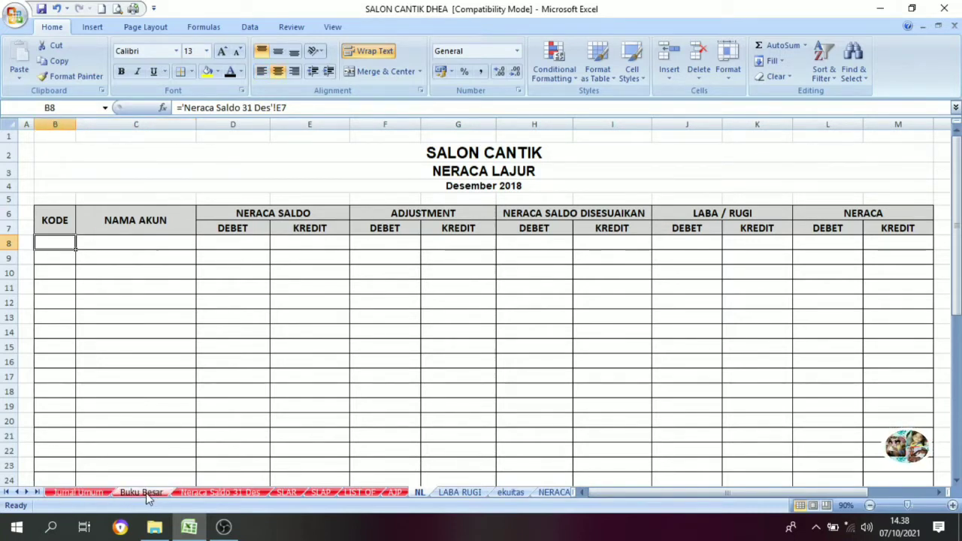
Examine the account codes and account names listed in the Neraca Saldo 31 Des trial balance
left_click(219, 492)
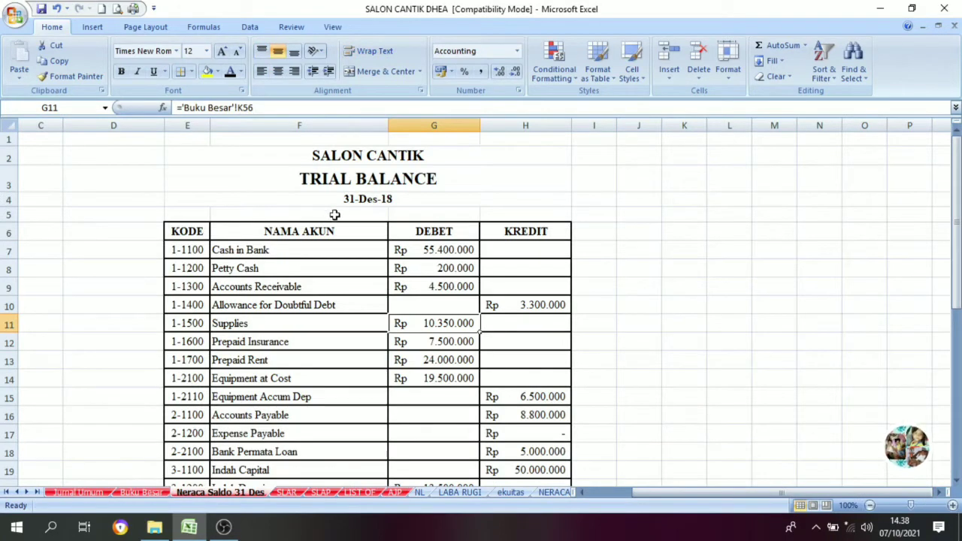
left_click(184, 252)
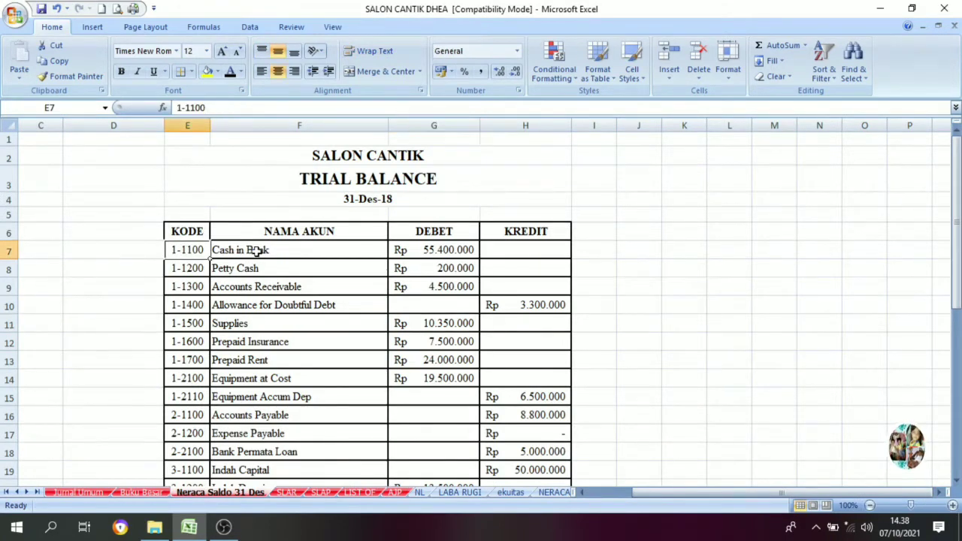
left_click(252, 251)
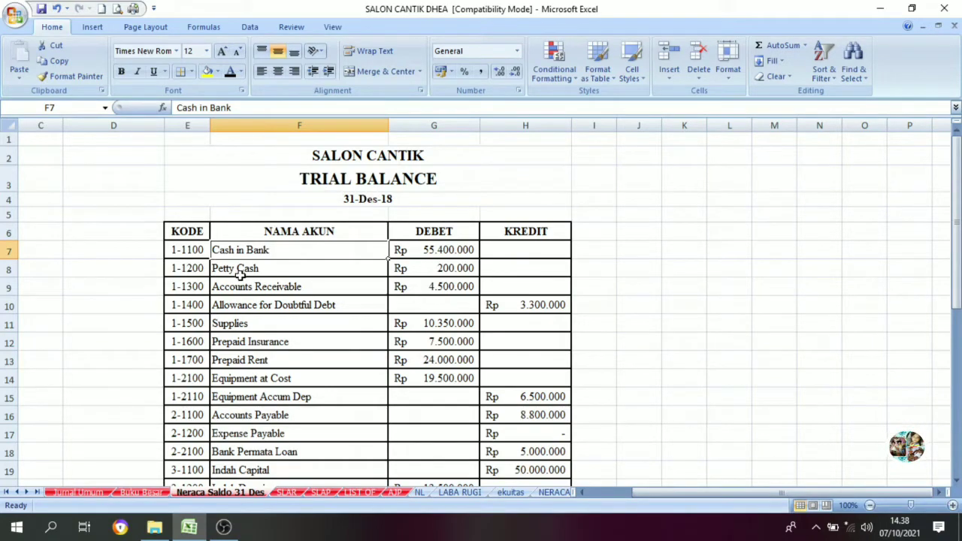
scroll(226, 288, "down", 6)
scroll(223, 286, "up", 6)
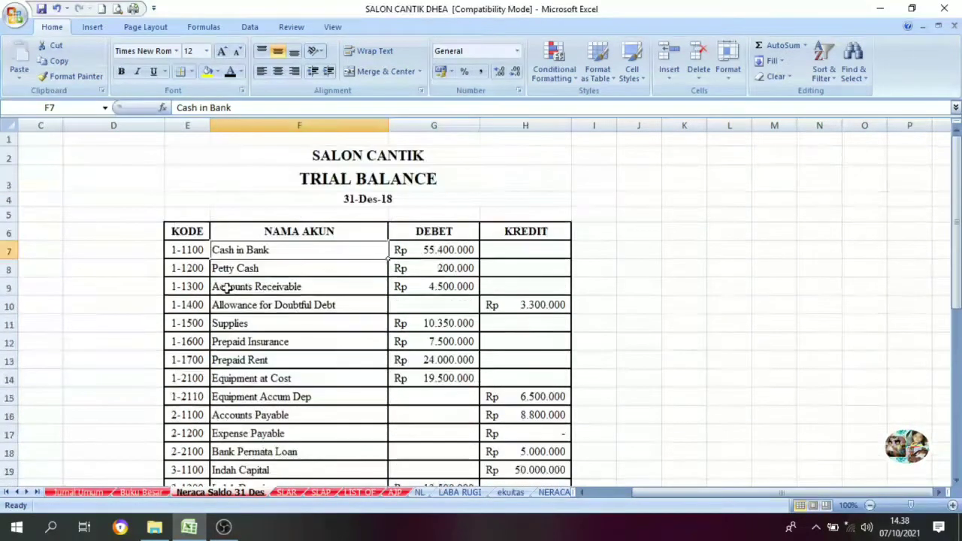
left_click_drag(188, 249, 253, 476)
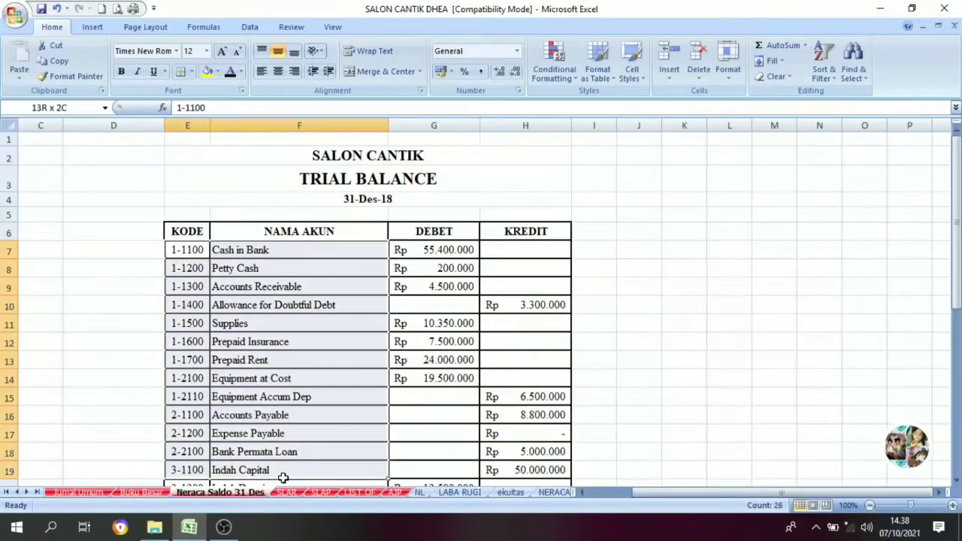
scroll(278, 474, "down", 1)
Compare the KODE and NAMA AKUN columns on the NL sheet with those in the Neraca Saldo 31 Des trial balance
left_click(419, 492)
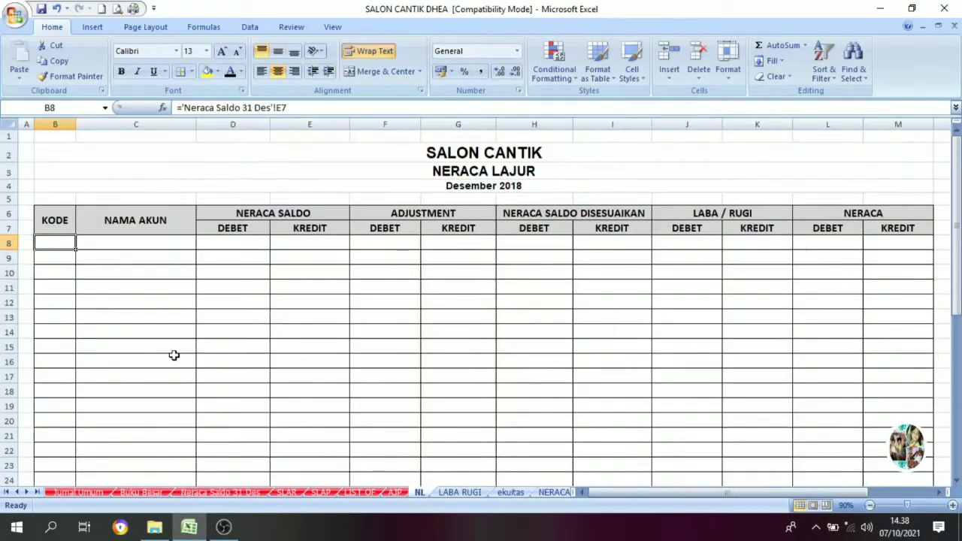
left_click(69, 221)
left_click_drag(109, 225, 47, 223)
left_click(77, 224)
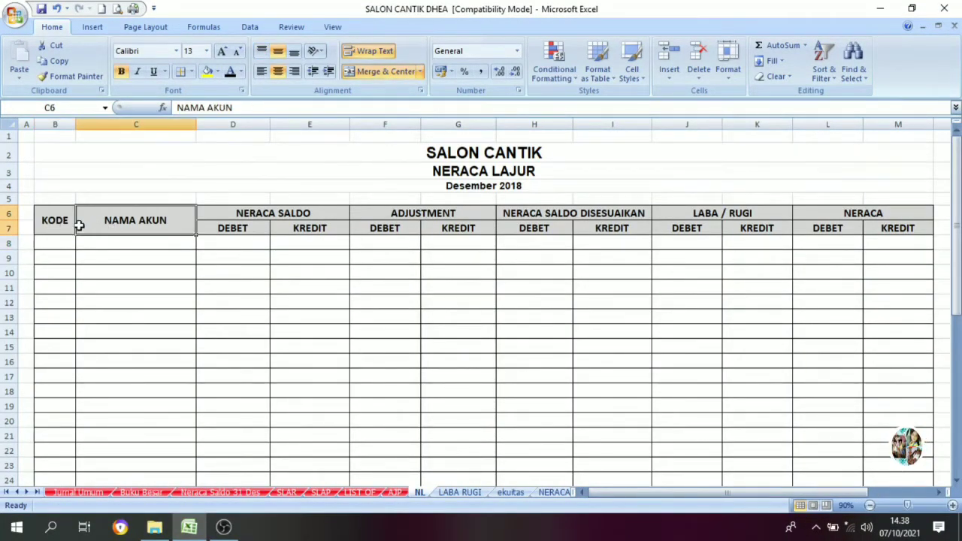
left_click(67, 225)
left_click(210, 492)
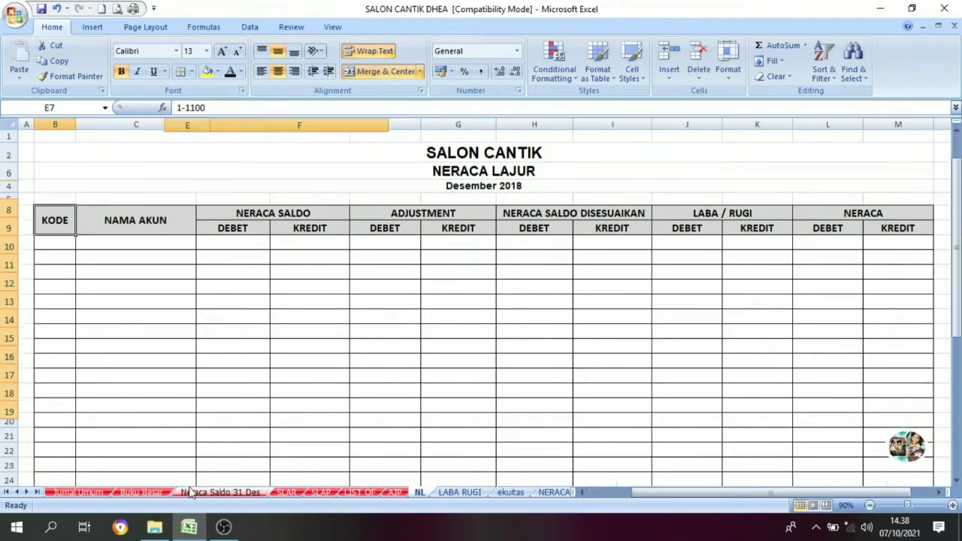
left_click(227, 262)
left_click(189, 175)
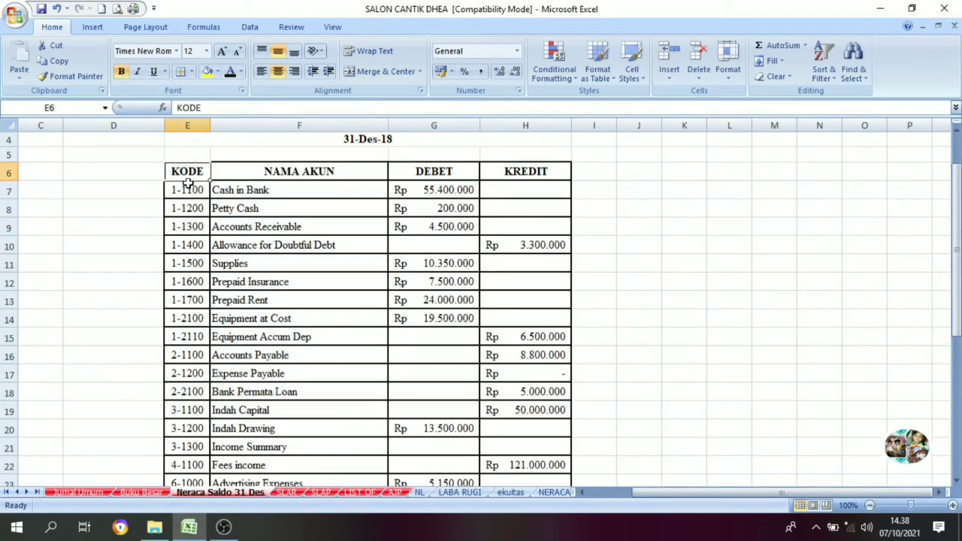
left_click_drag(183, 189, 291, 371)
scroll(287, 336, "up", 1)
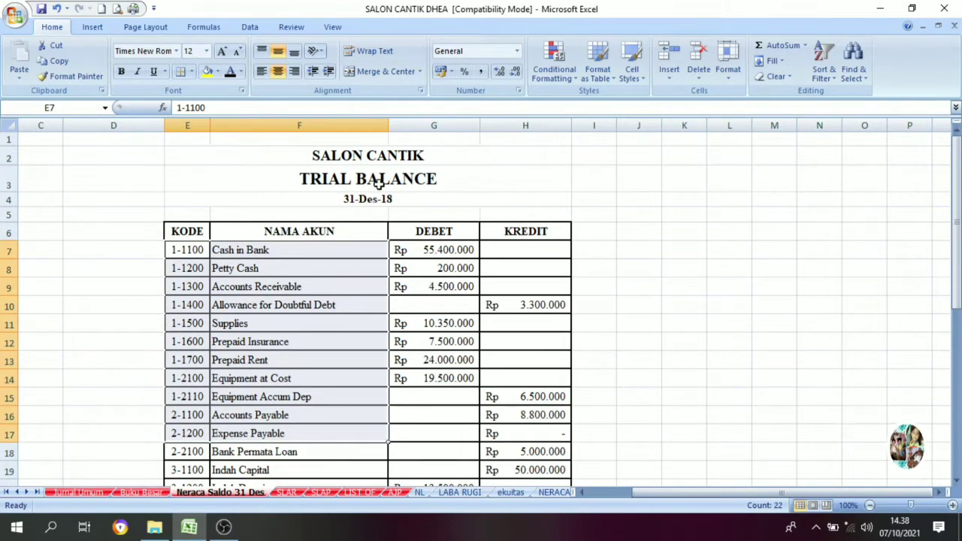
Examine the KODE and NAMA AKUN range B8:C34 on the NL sheet and the rows at the end of the table
left_click(419, 492)
left_click_drag(54, 255, 112, 272)
left_click_drag(55, 244, 135, 461)
scroll(135, 461, "down", 1)
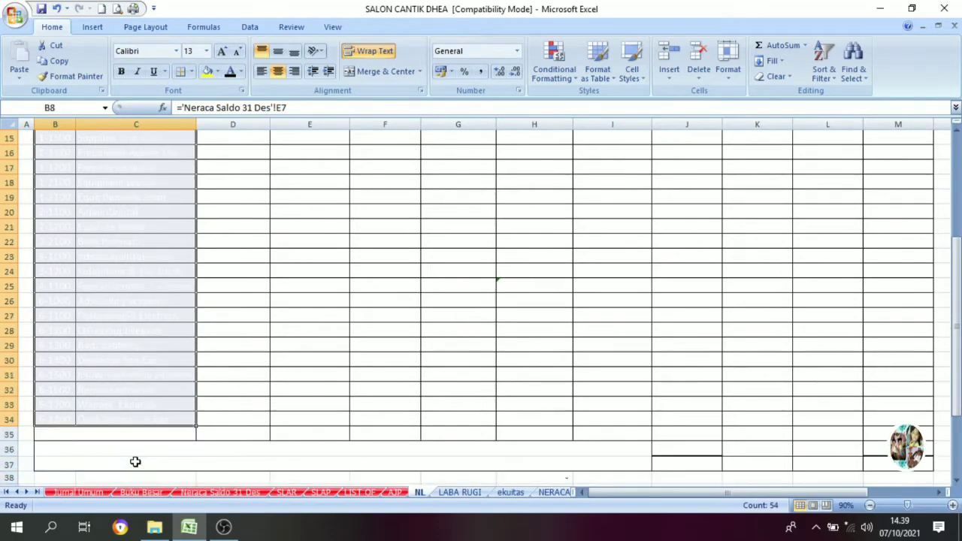
left_click(115, 444)
scroll(98, 403, "down", 4)
scroll(55, 198, "up", 9)
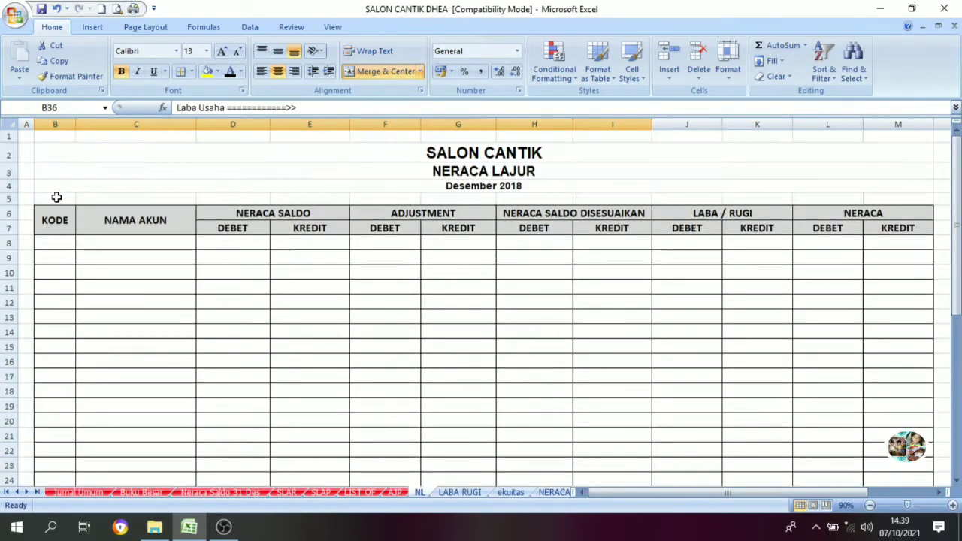
Set the font colour of the account codes and names in B8:C34 on the NL sheet to black
left_click(53, 244)
left_click_drag(53, 244, 132, 442)
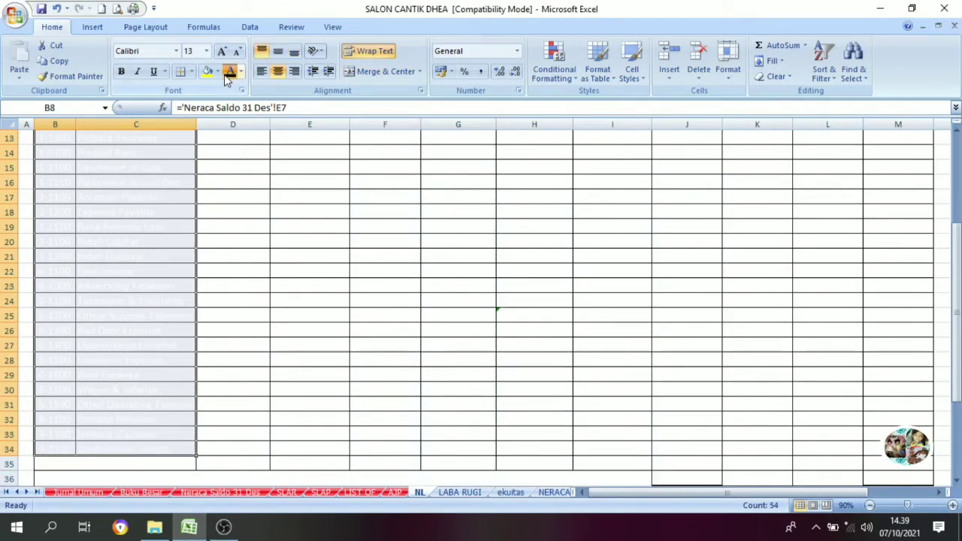
scroll(127, 219, "up", 4)
left_click(127, 219)
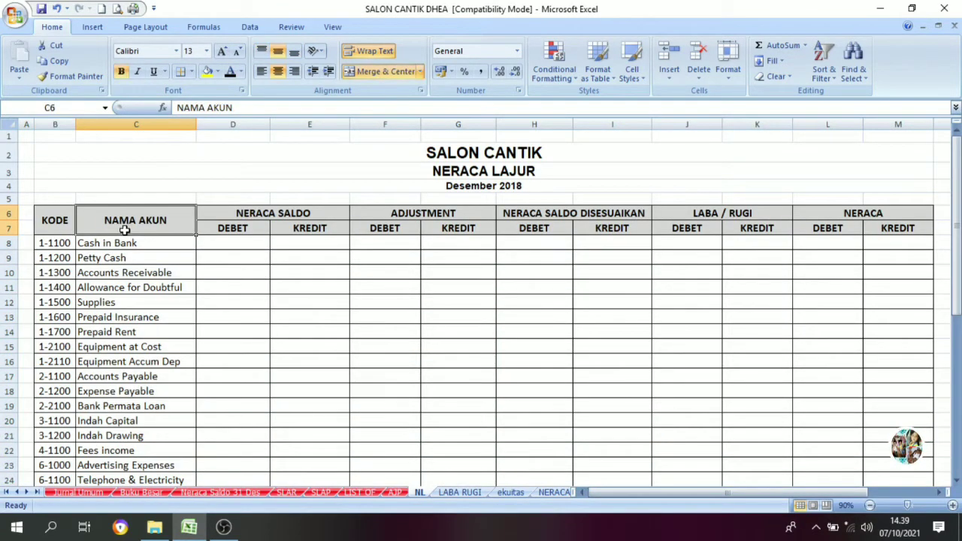
left_click(71, 243)
left_click(129, 243)
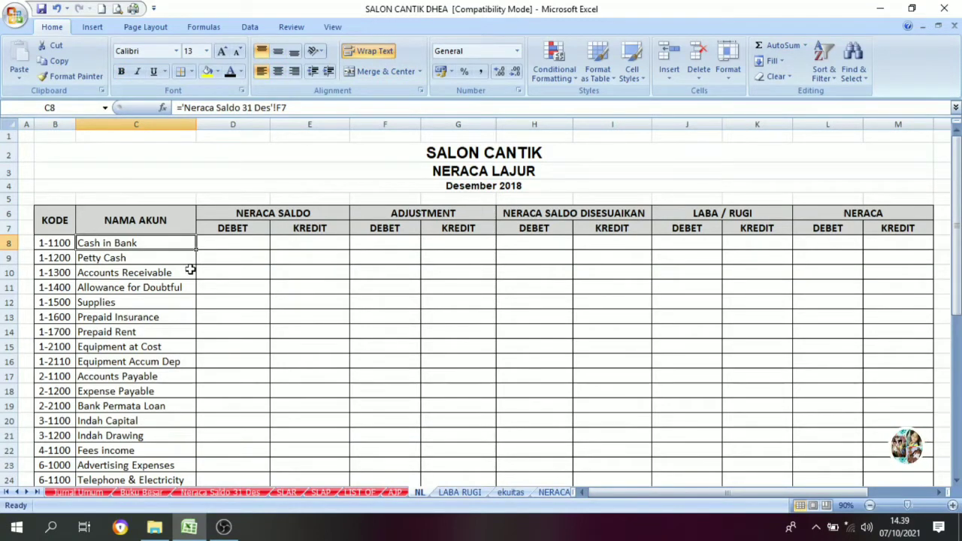
Examine the NERACA SALDO heading and its DEBET and KREDIT subheadings on the NL sheet
left_click(262, 216)
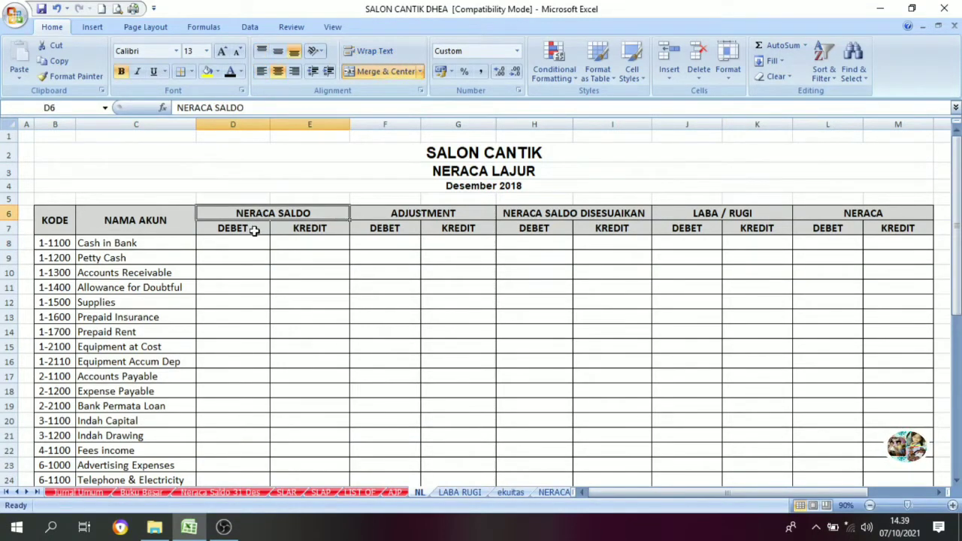
left_click(253, 228)
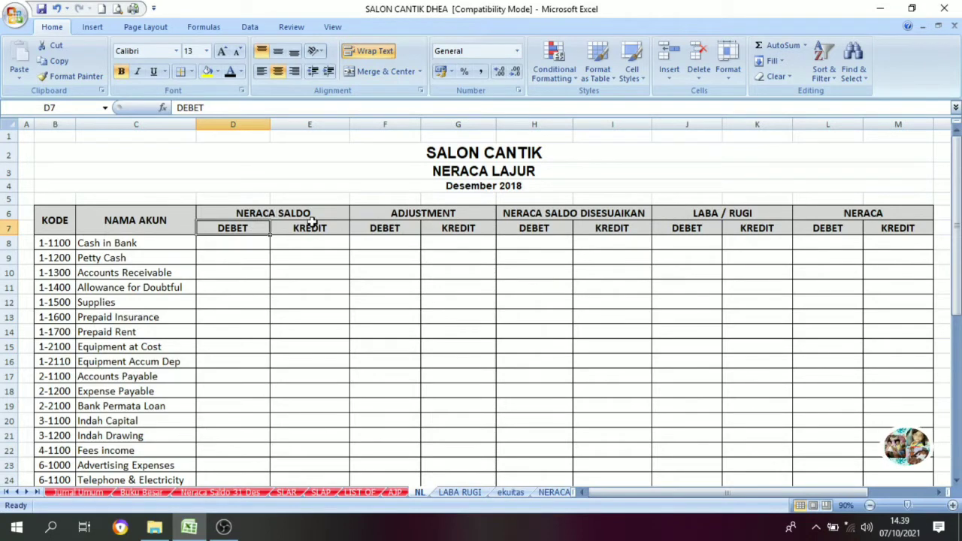
left_click(311, 224)
left_click(241, 213)
left_click(253, 228)
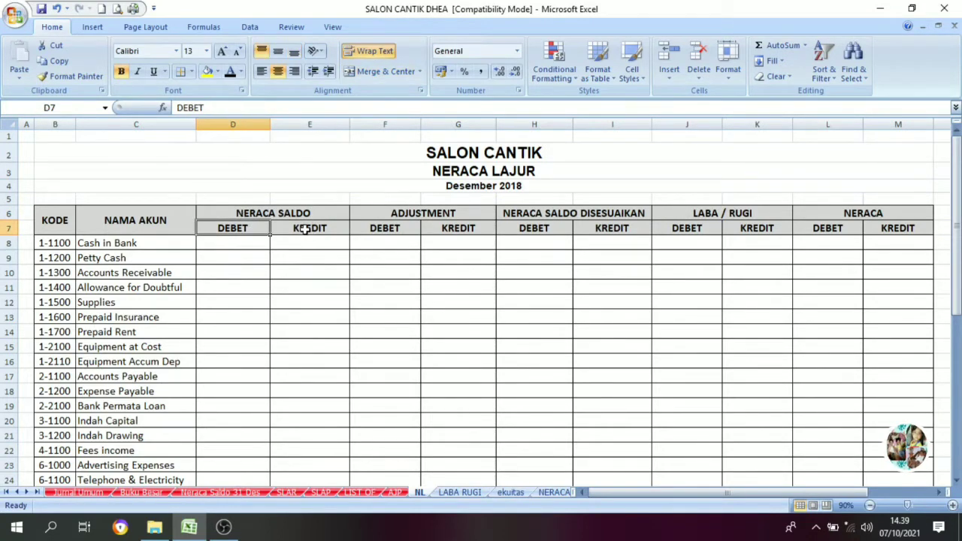
left_click(280, 228)
Examine the DEBET and KREDIT columns and their amounts in the Neraca Saldo 31 Des trial balance
left_click(224, 492)
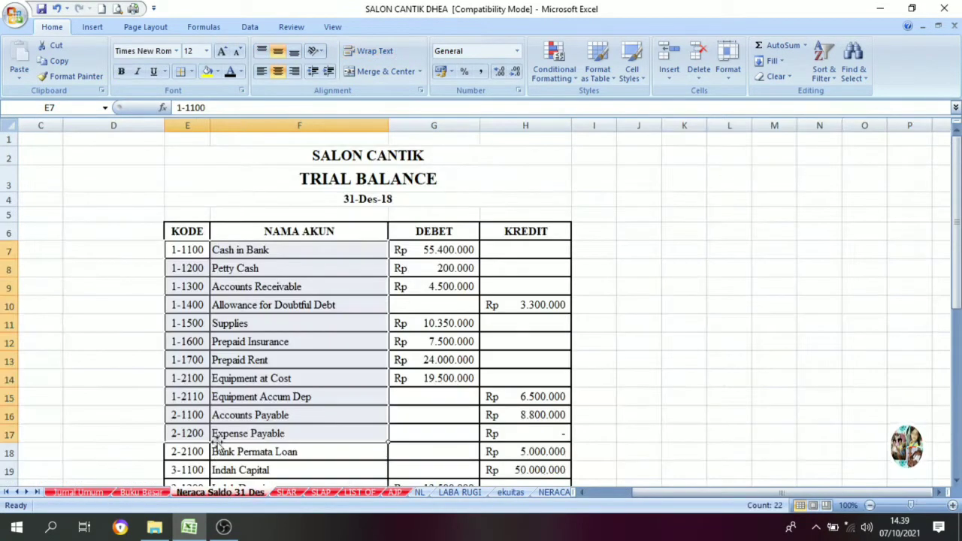
left_click(292, 335)
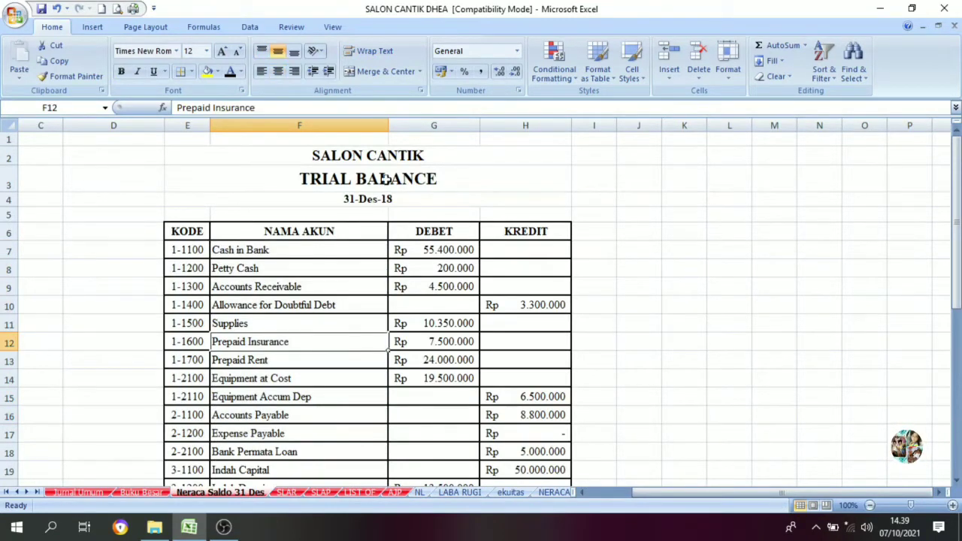
left_click(411, 234)
left_click(509, 234)
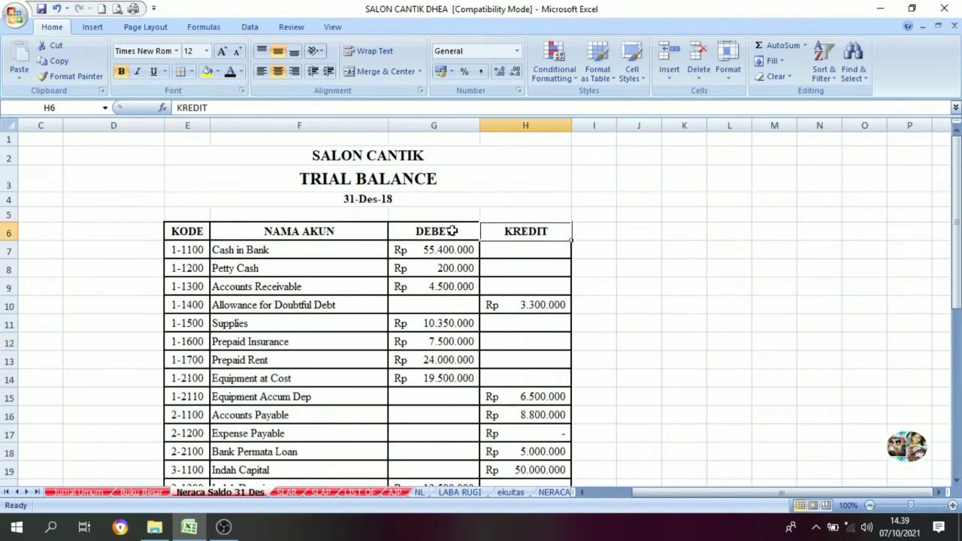
left_click(437, 231)
left_click_drag(434, 249, 485, 251)
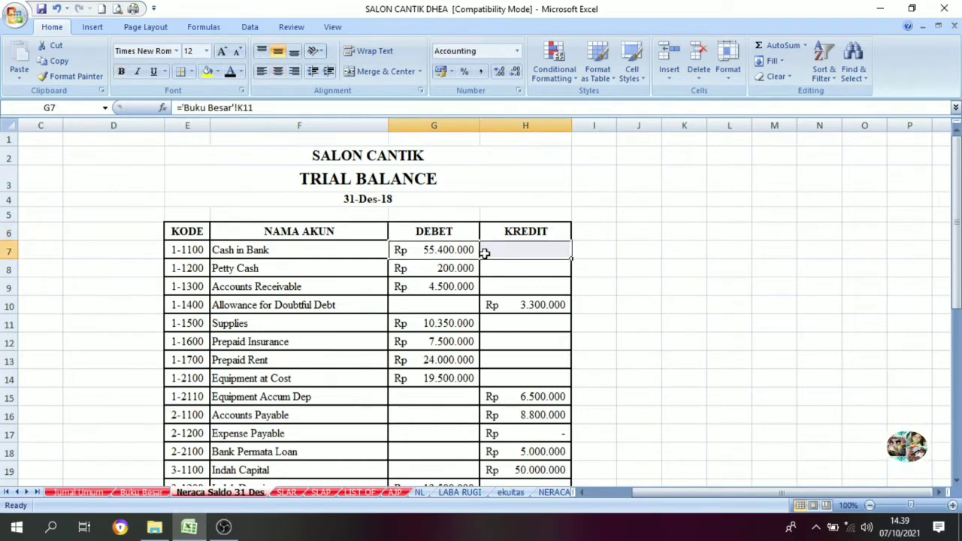
left_click(430, 267)
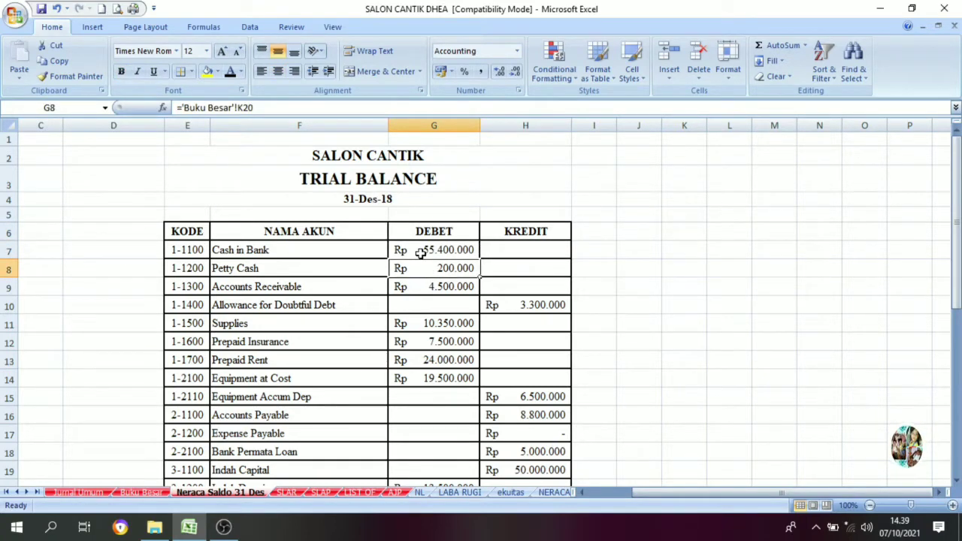
left_click_drag(421, 254, 496, 470)
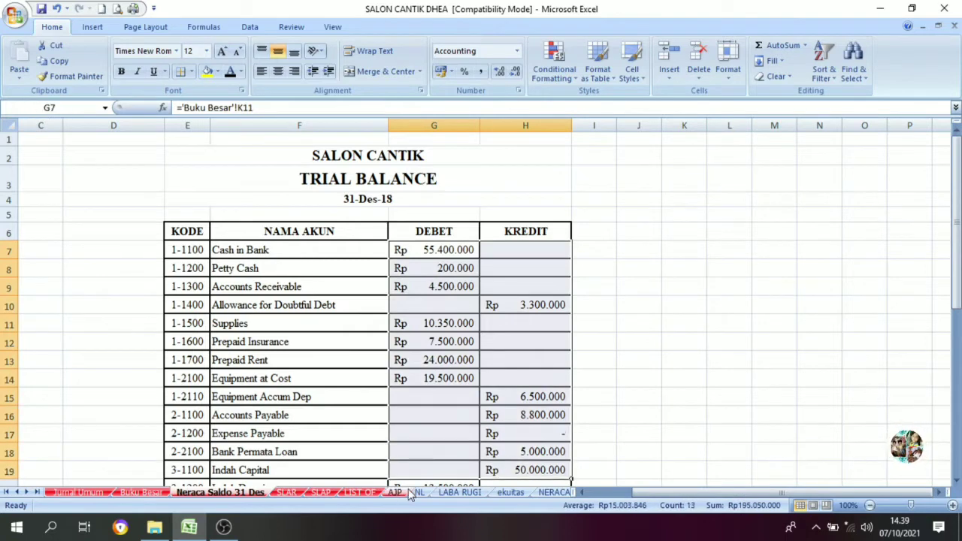
left_click(396, 492)
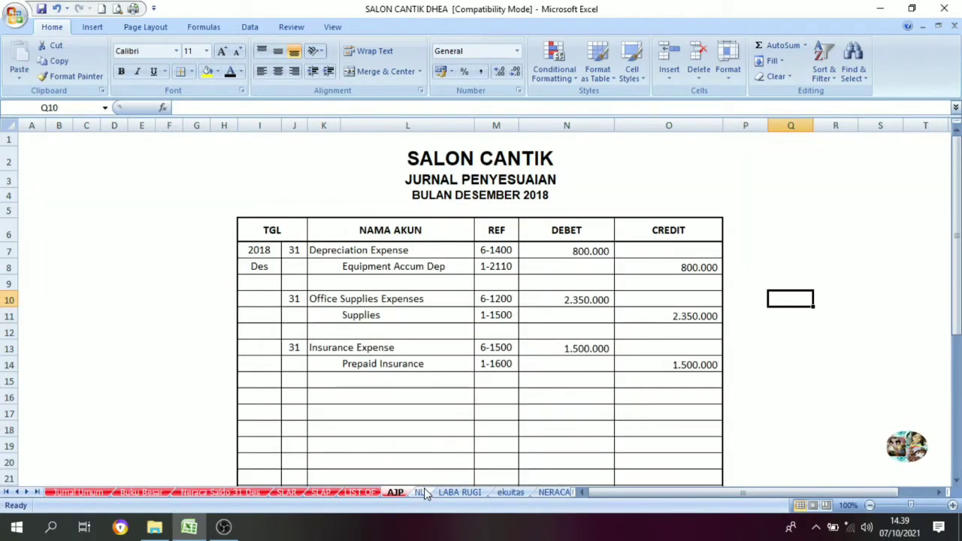
Trace the Cash in Bank debit from trial balance cell G7 to cell D8 of the NL sheet's NERACA SALDO section
left_click(419, 492)
left_click(279, 213)
left_click(256, 229)
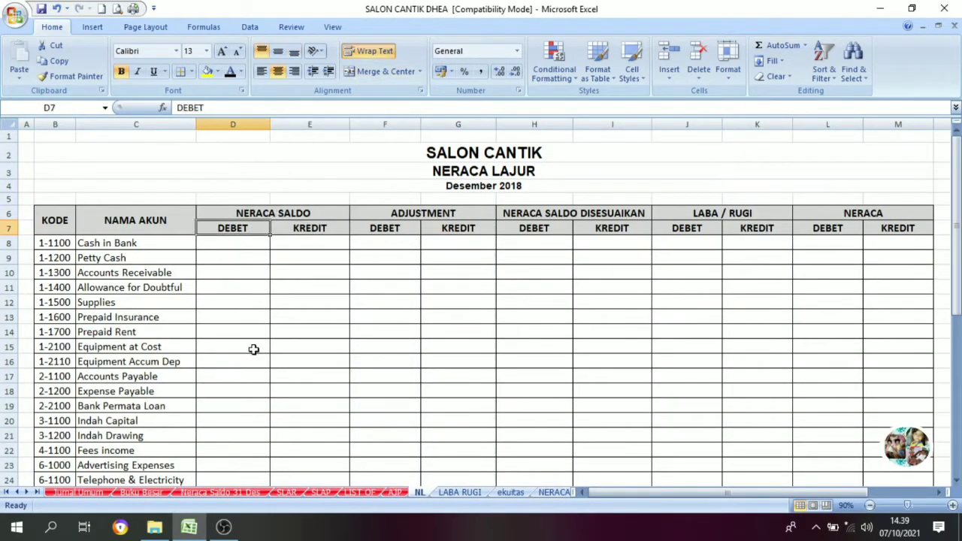
left_click(218, 492)
left_click(424, 285)
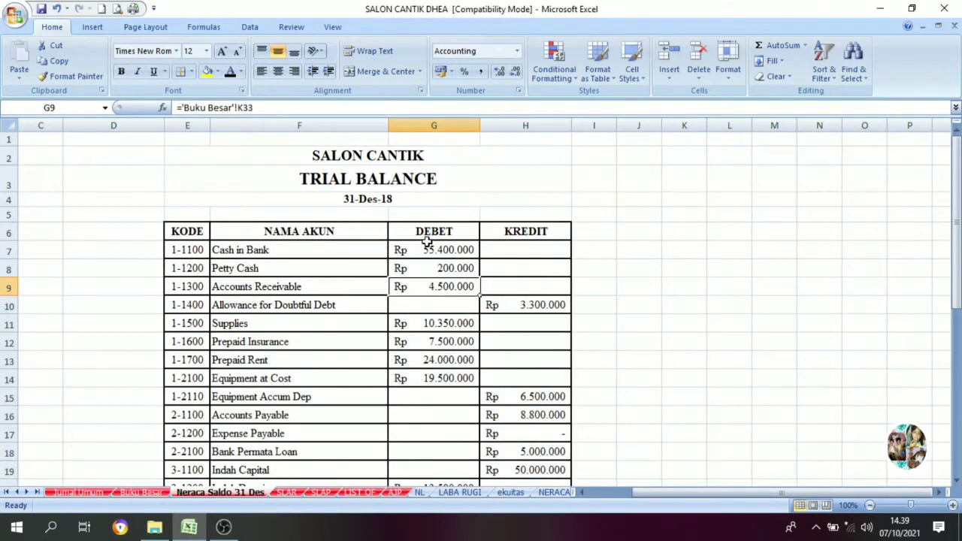
left_click(427, 247)
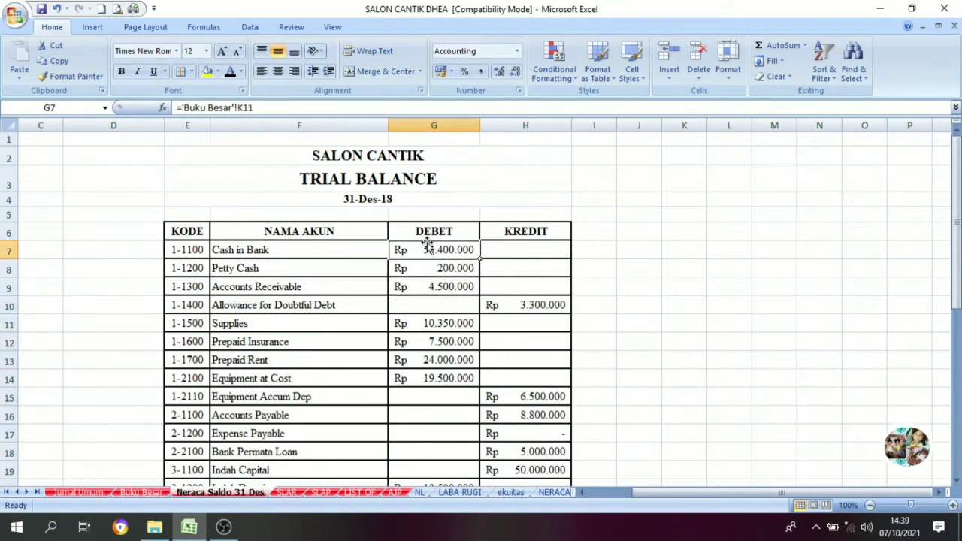
left_click(422, 492)
left_click(230, 242)
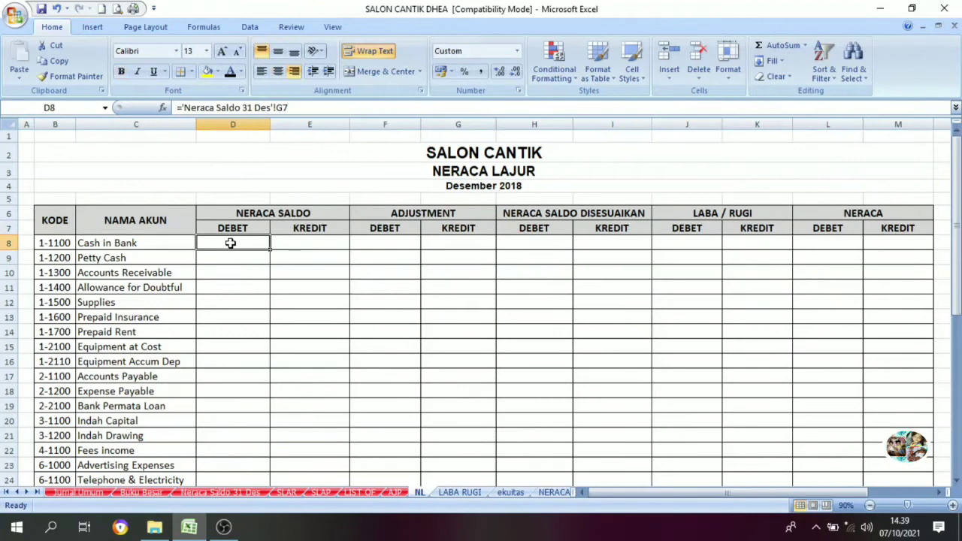
Compare the trial balance's debit and credit entries with the linked NERACA SALDO KREDIT cells on the NL sheet
left_click(222, 492)
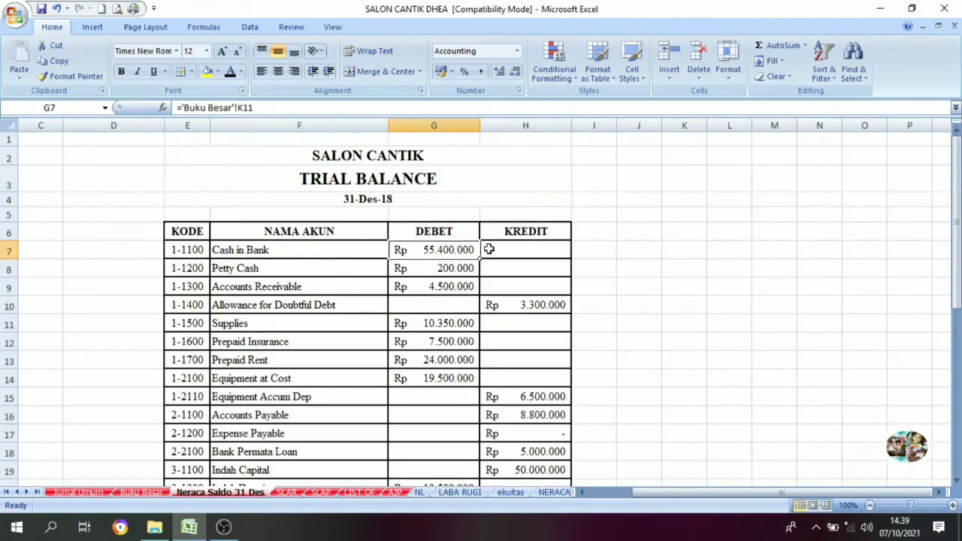
left_click(530, 303)
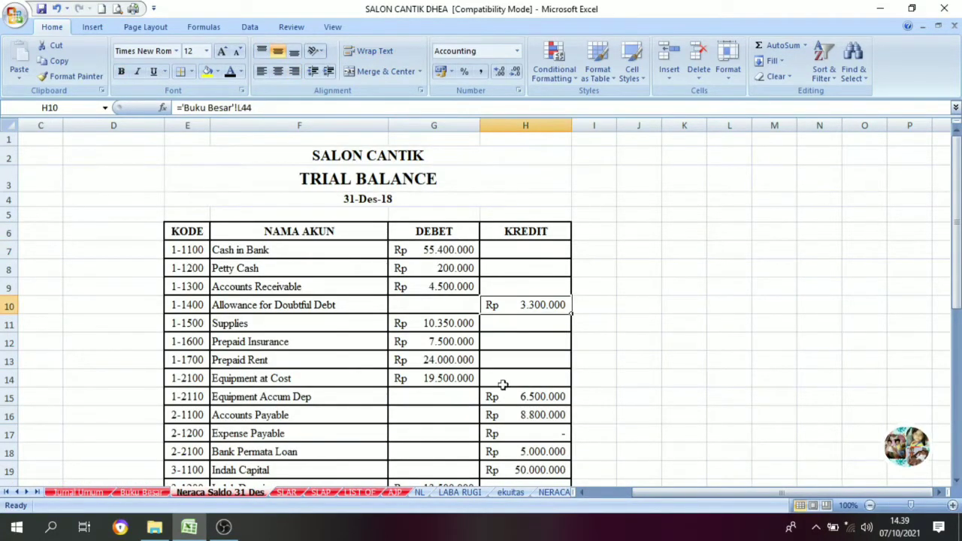
left_click(419, 492)
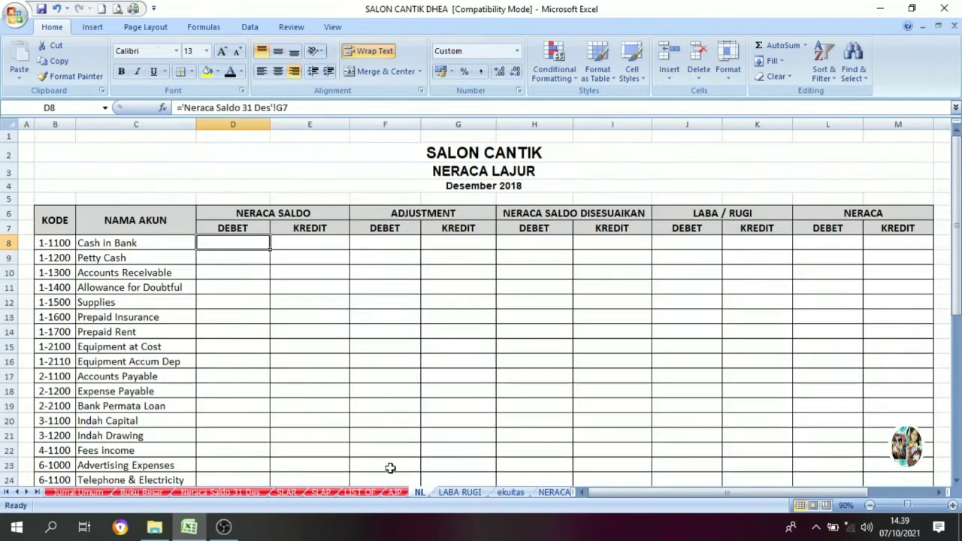
left_click(314, 256)
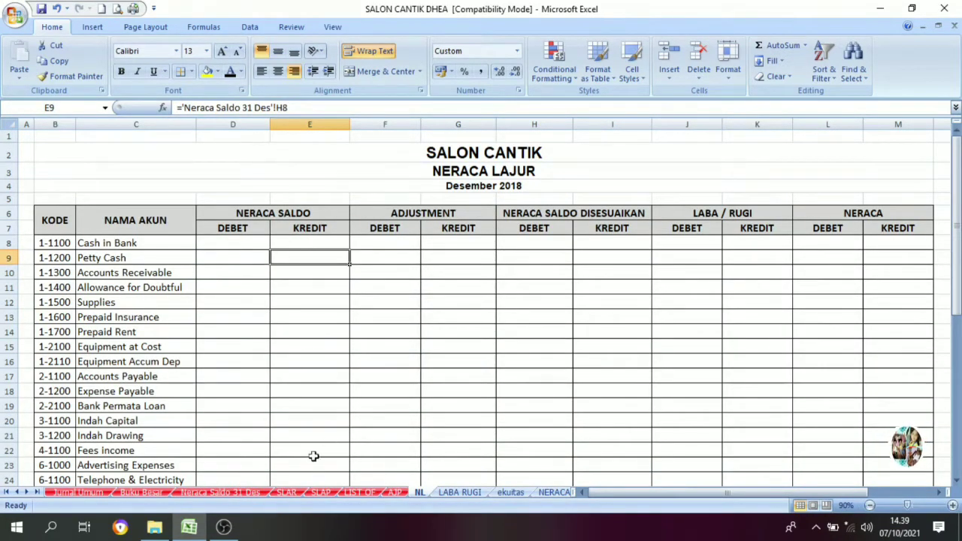
left_click(192, 492)
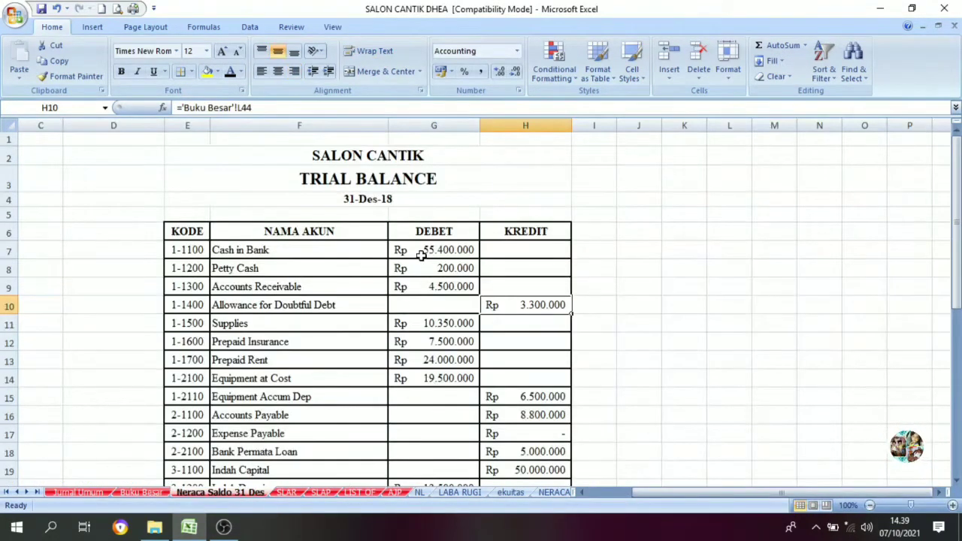
left_click_drag(421, 255, 519, 433)
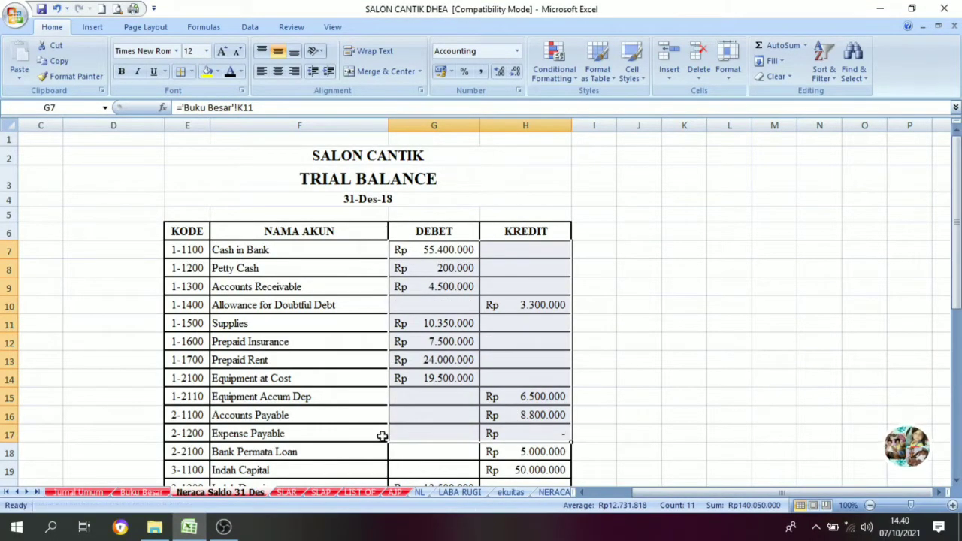
left_click(419, 492)
left_click(297, 299)
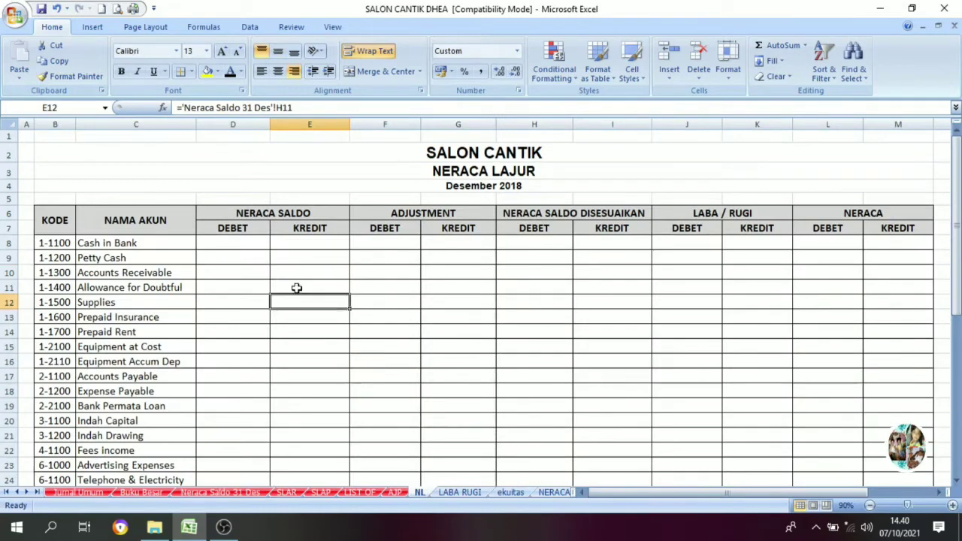
Set the font colour of the NERACA SALDO debit and credit amounts in D8:E34 to black
left_click_drag(217, 241, 301, 421)
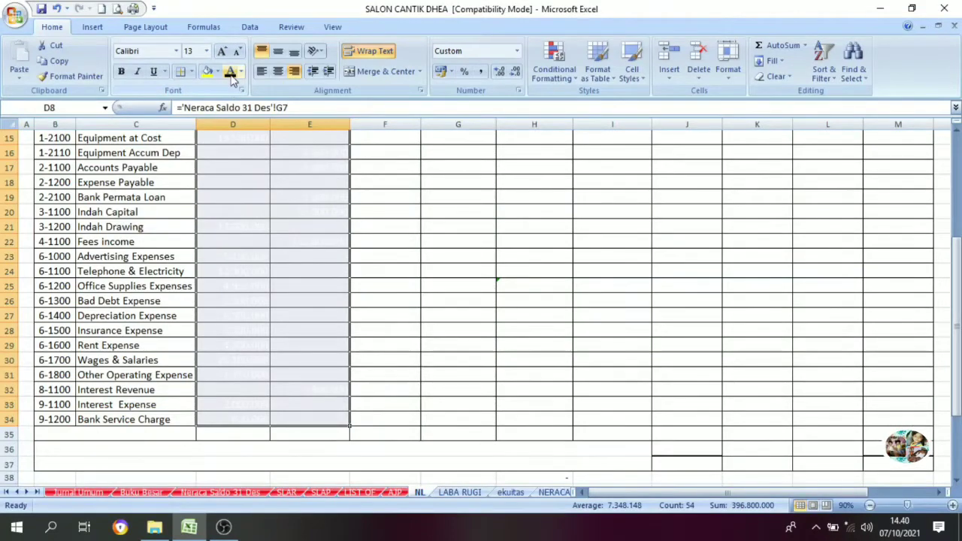
left_click(232, 75)
scroll(246, 272, "up", 5)
left_click(247, 273)
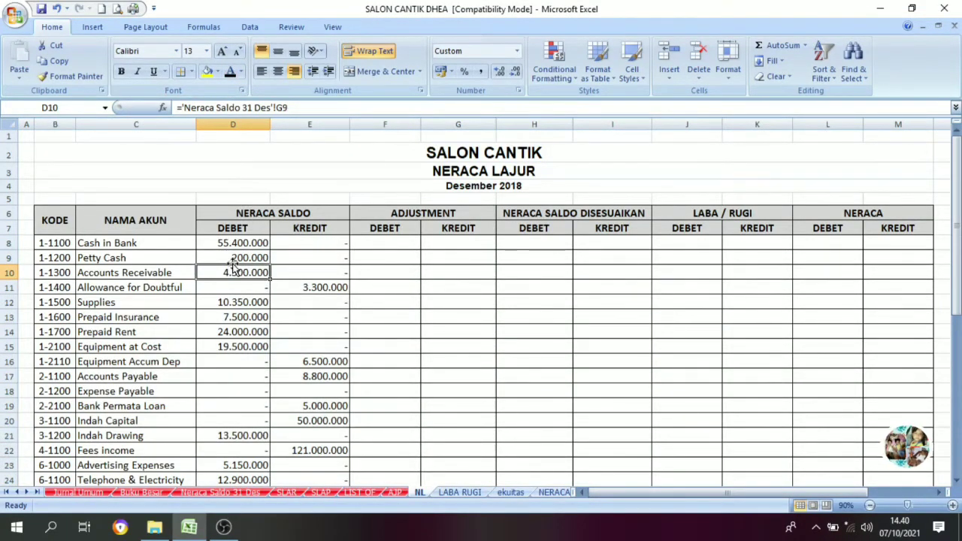
Check the NERACA SALDO amounts on the NL sheet against the full list in the Neraca Saldo 31 Des trial balance
scroll(233, 267, "down", 5)
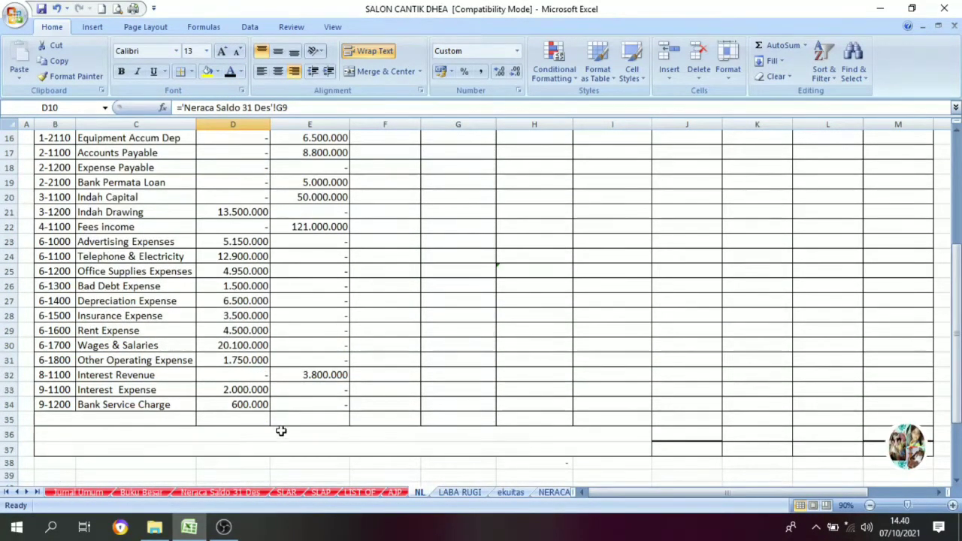
left_click(249, 492)
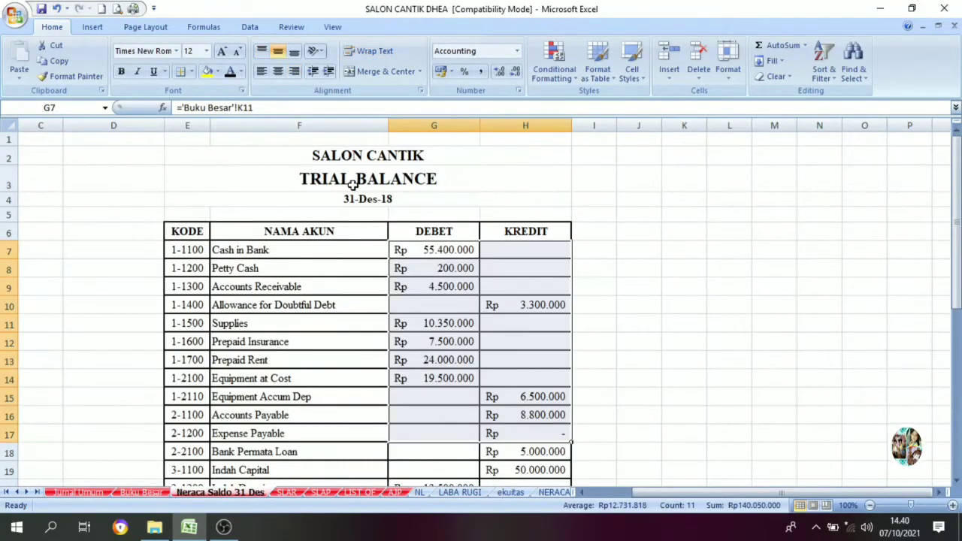
left_click(351, 185)
scroll(359, 268, "down", 7)
scroll(361, 278, "up", 4)
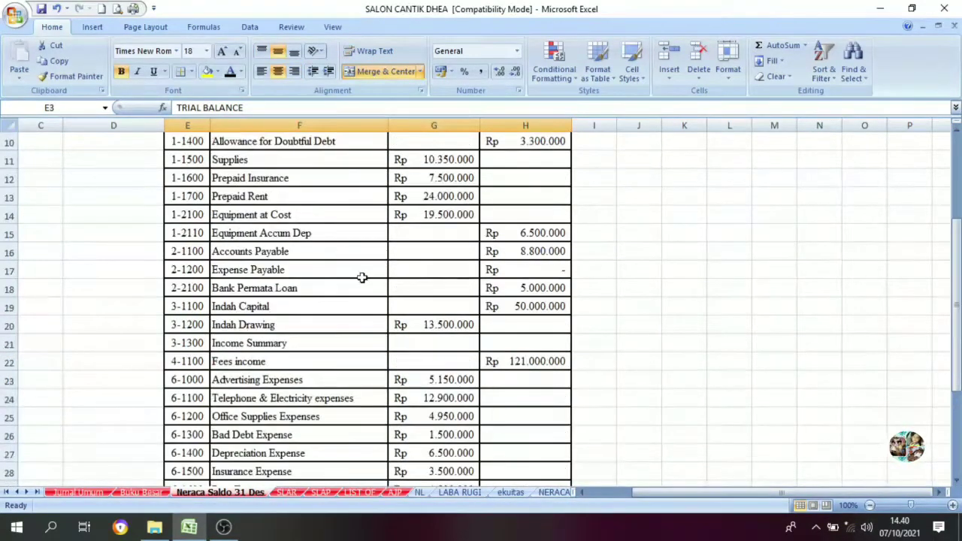
scroll(353, 255, "up", 3)
scroll(275, 444, "down", 1)
scroll(316, 466, "up", 1)
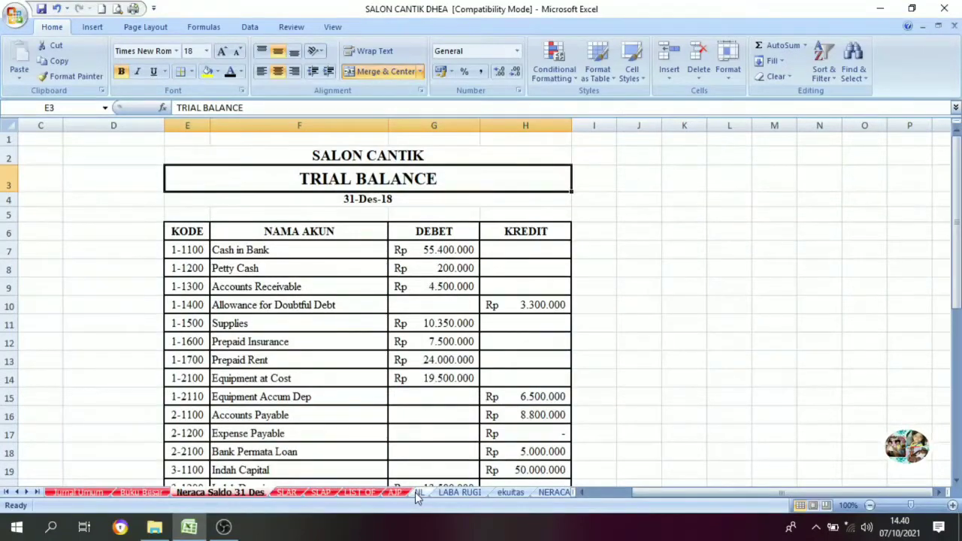
Set the font colour of the NERACA SALDO debit and credit totals in D35:E35 on the NL sheet to black
left_click(418, 492)
scroll(309, 343, "up", 4)
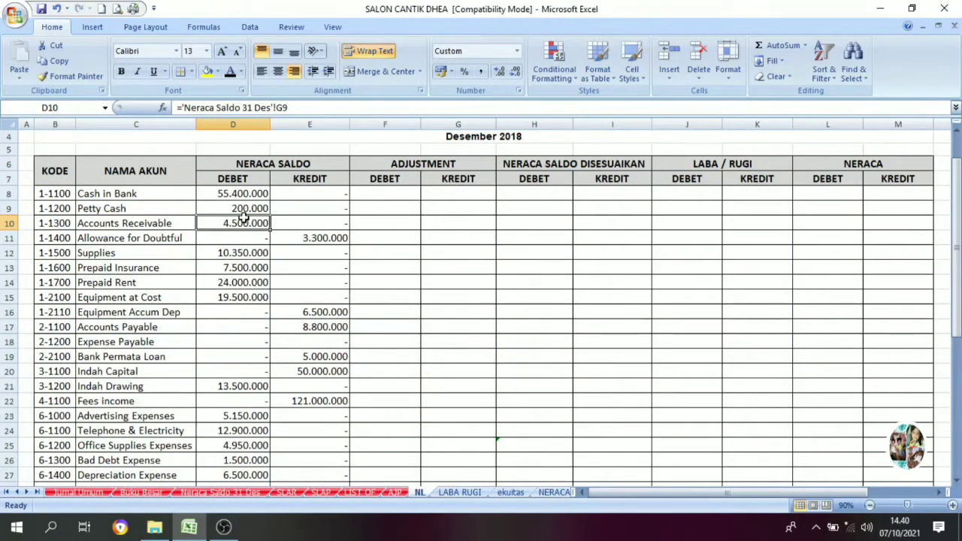
scroll(303, 300, "down", 6)
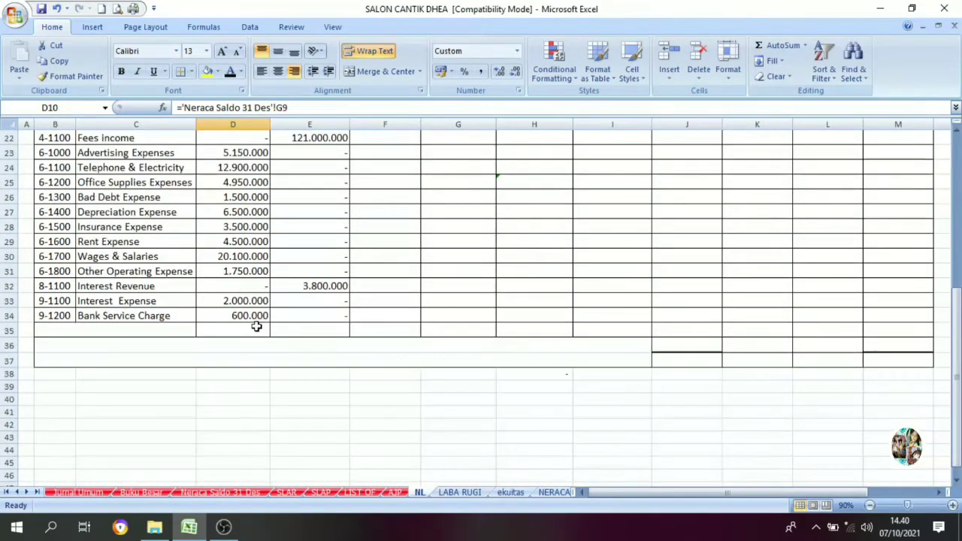
left_click_drag(256, 327, 304, 335)
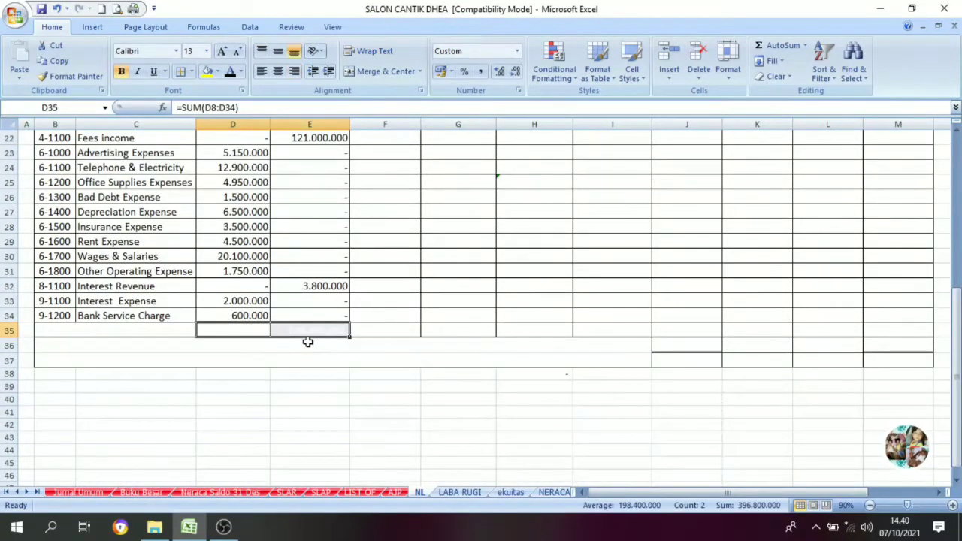
left_click(229, 71)
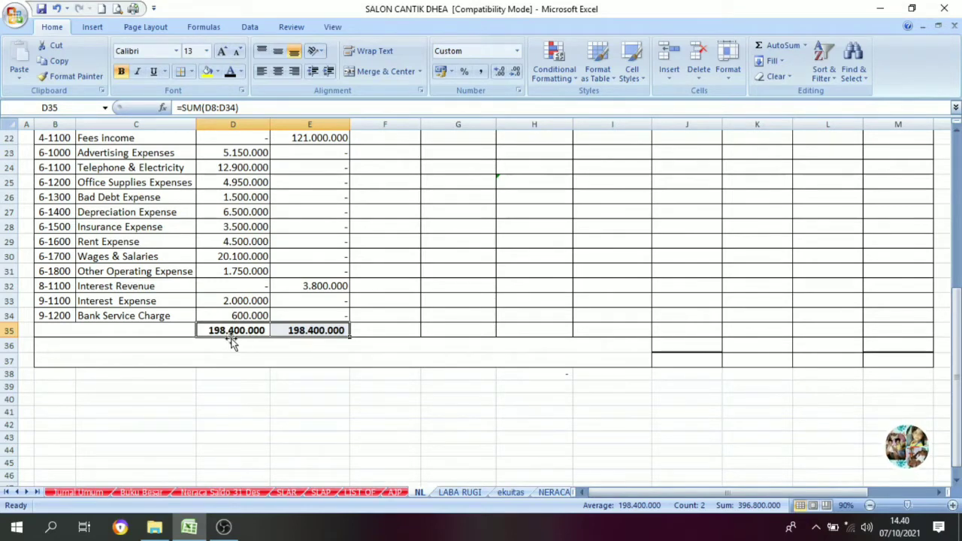
left_click(303, 330)
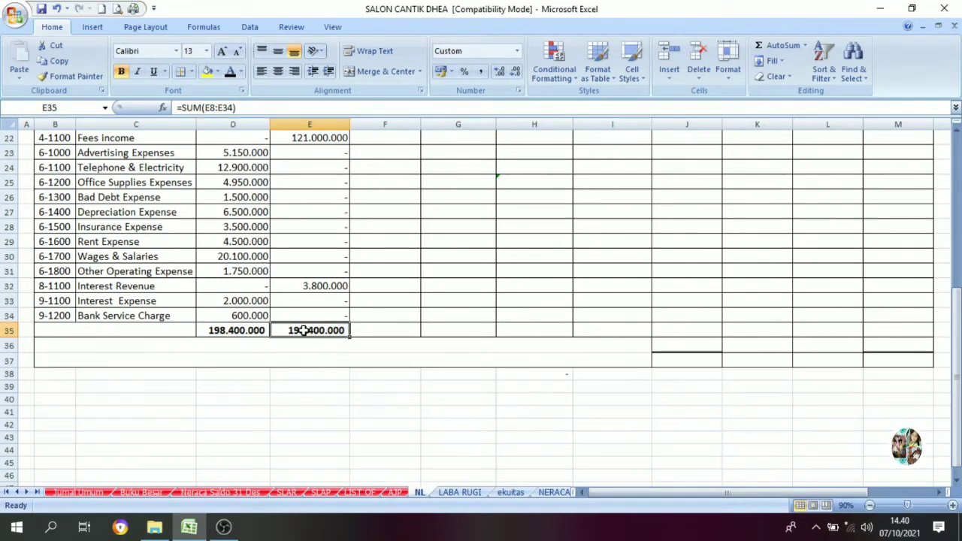
Compare the NERACA SALDO totals in D35:E35 on the NL sheet with the Jumlah row of the Neraca Saldo 31 Des trial balance
left_click(171, 332)
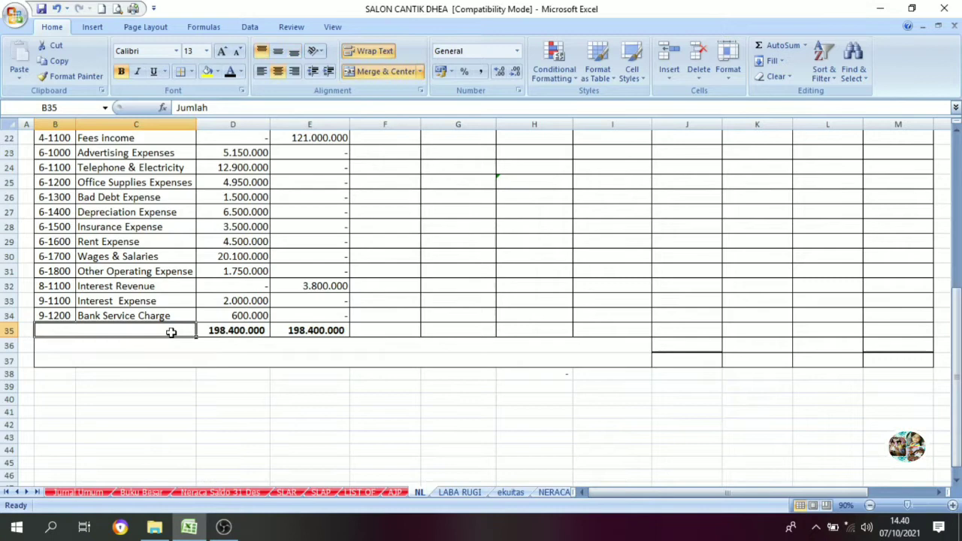
left_click(285, 331)
left_click(231, 331)
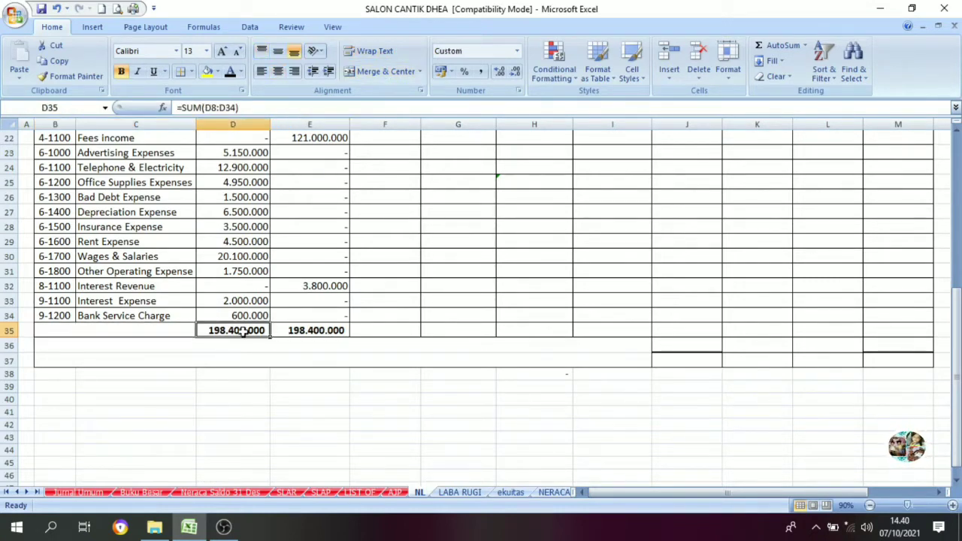
left_click(290, 332)
left_click(227, 492)
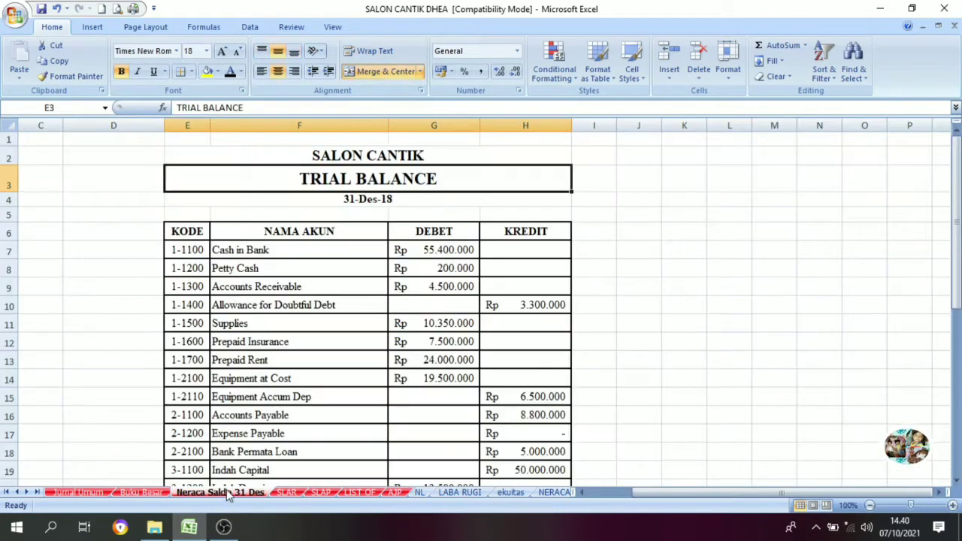
scroll(375, 210, "down", 10)
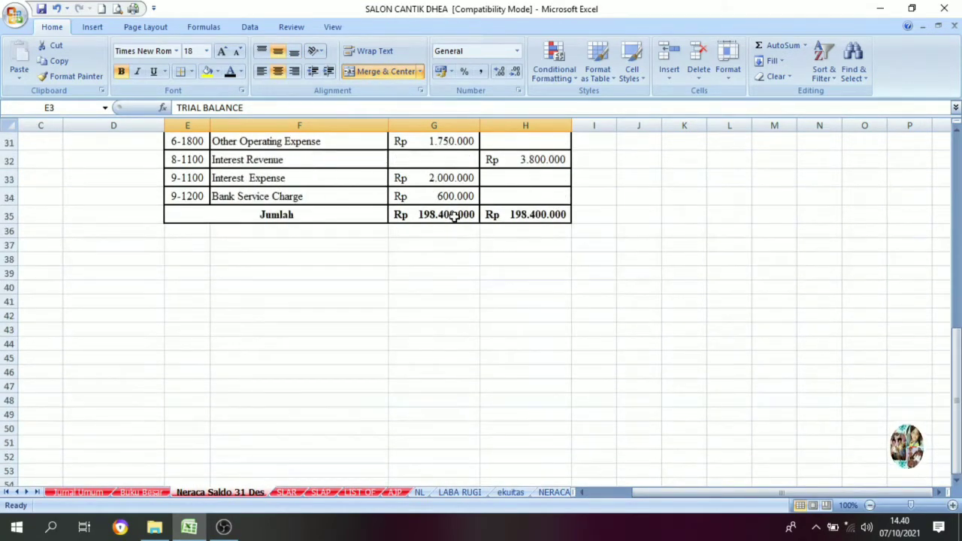
scroll(453, 216, "up", 10)
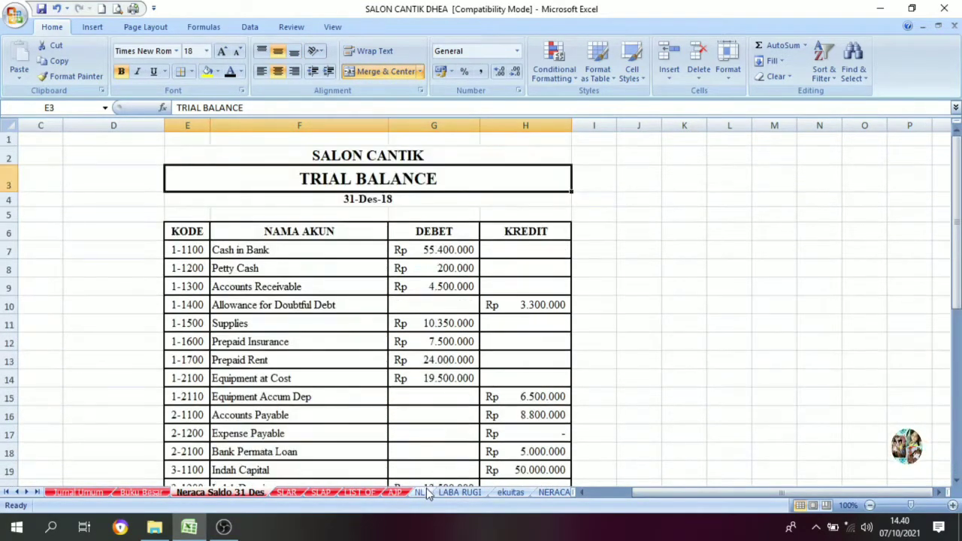
left_click(424, 490)
Examine the empty ADJUSTMENT DEBET and KREDIT columns in row 8 of the NL sheet
scroll(307, 260, "up", 6)
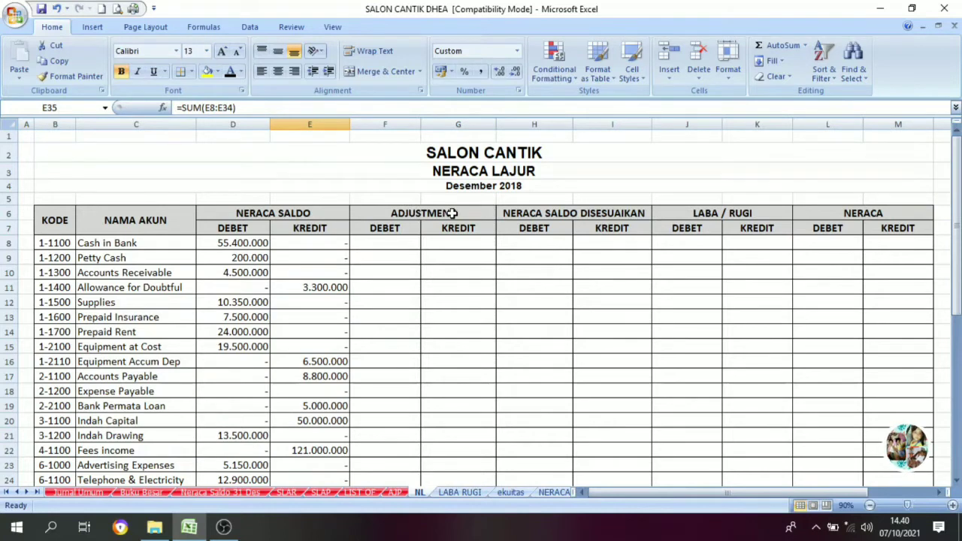
left_click(395, 245)
left_click(452, 239)
left_click(397, 241)
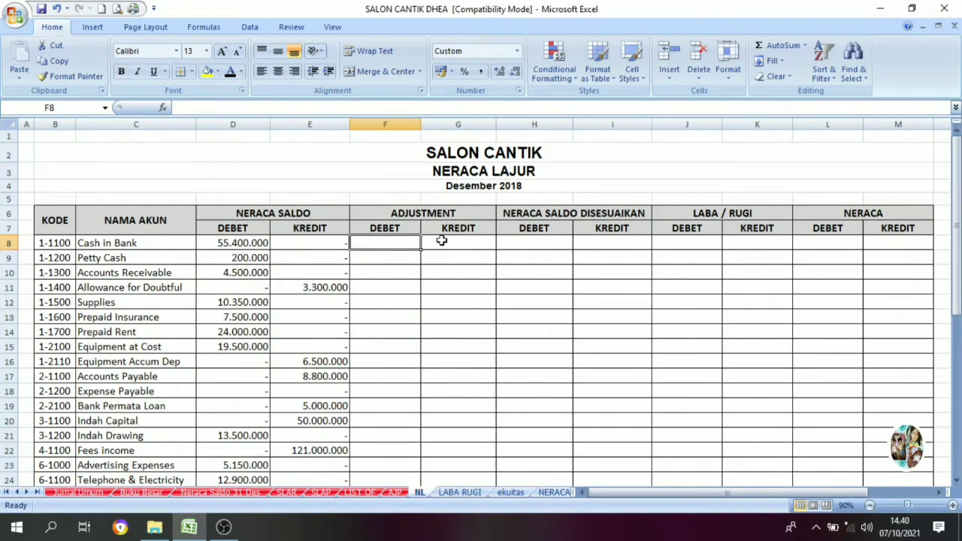
left_click(453, 238)
left_click(393, 247)
left_click(436, 248)
left_click(412, 244)
left_click(438, 242)
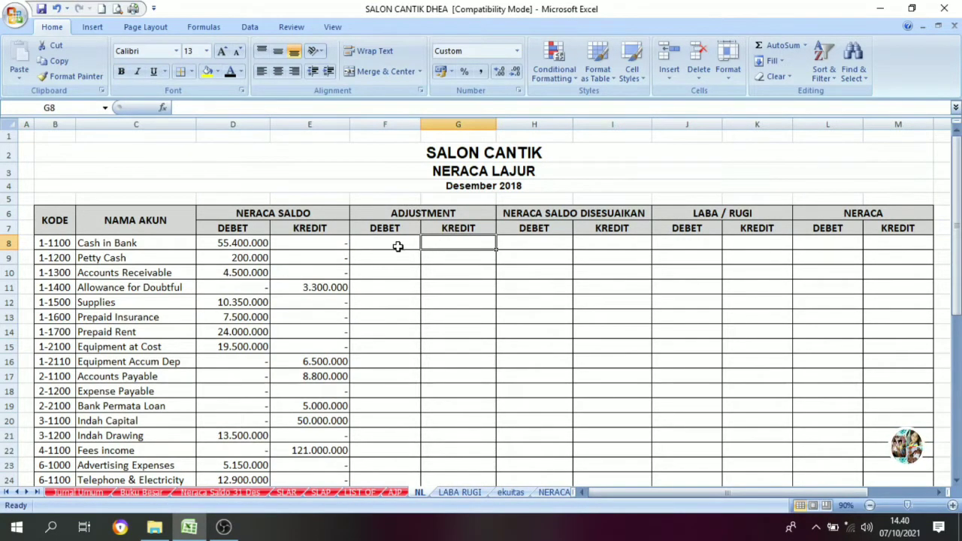
left_click(397, 244)
left_click(432, 247)
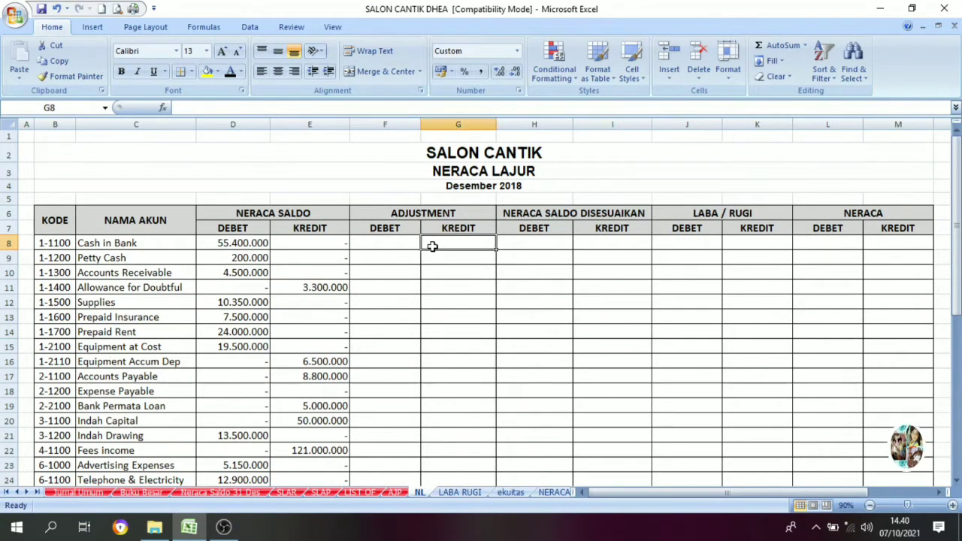
Review the December 2018 adjusting entries and their RECAPITULATION table on the AJP sheet
left_click(395, 491)
scroll(414, 369, "down", 5)
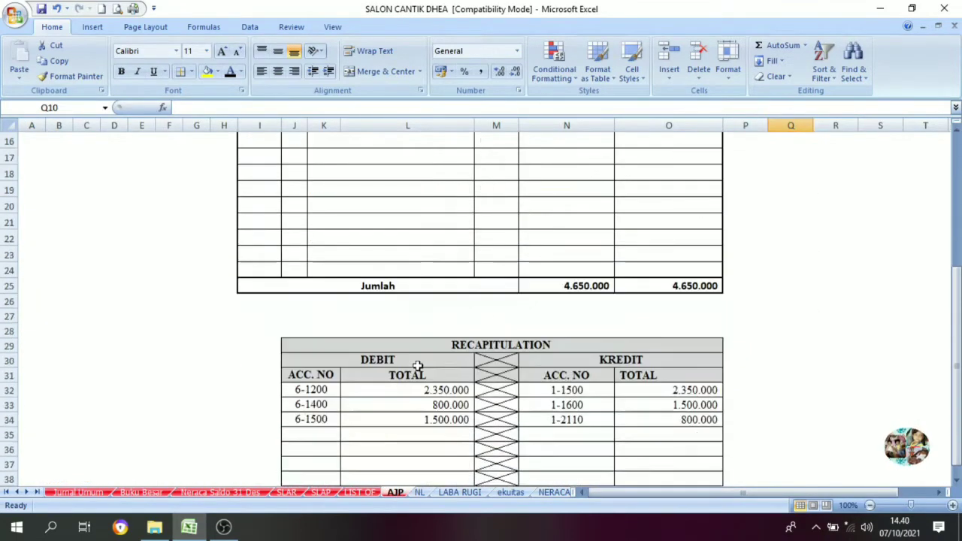
scroll(451, 367, "up", 5)
scroll(434, 366, "down", 1)
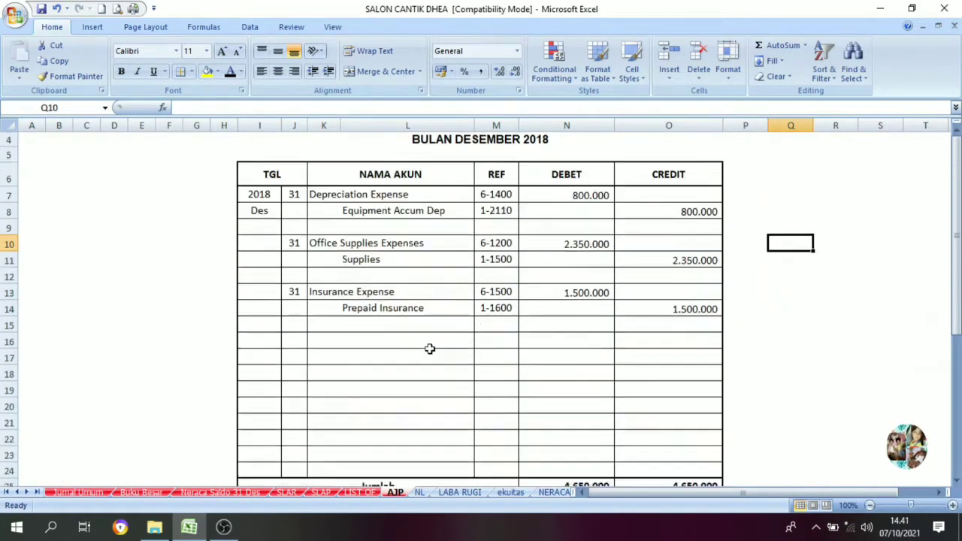
scroll(429, 348, "up", 1)
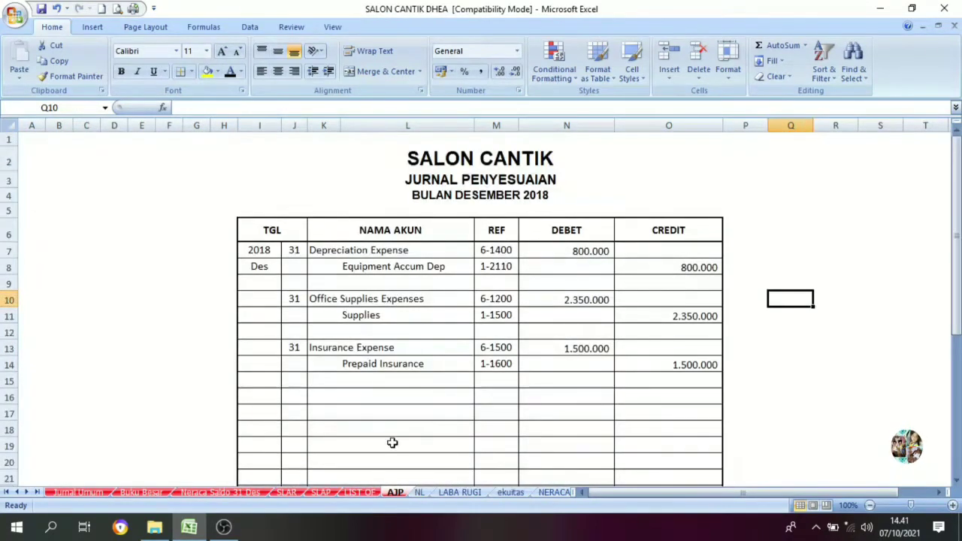
left_click(419, 492)
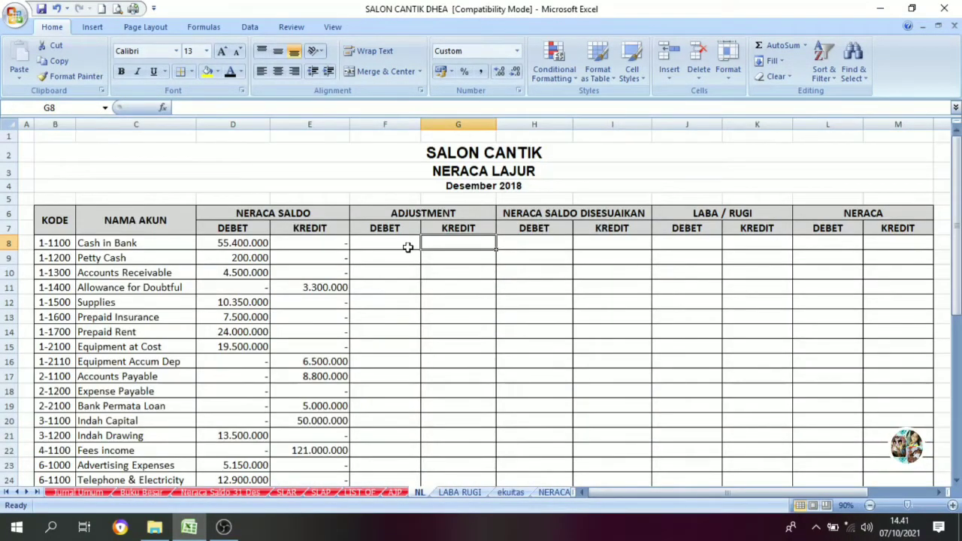
Check the Depreciation Expense debit entry in the AJP adjusting journal against the NL worksheet
left_click(395, 492)
left_click(545, 246)
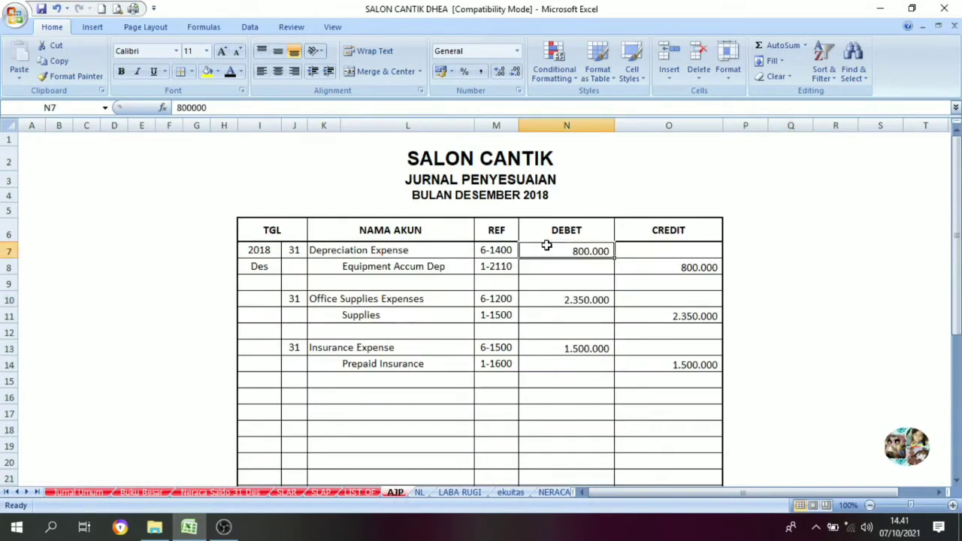
left_click(441, 255)
left_click(523, 254)
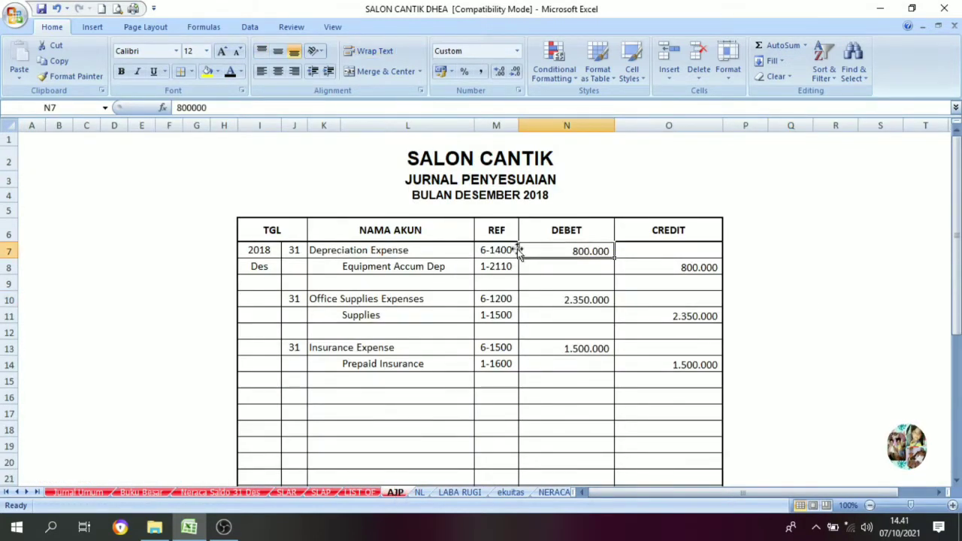
left_click(463, 185)
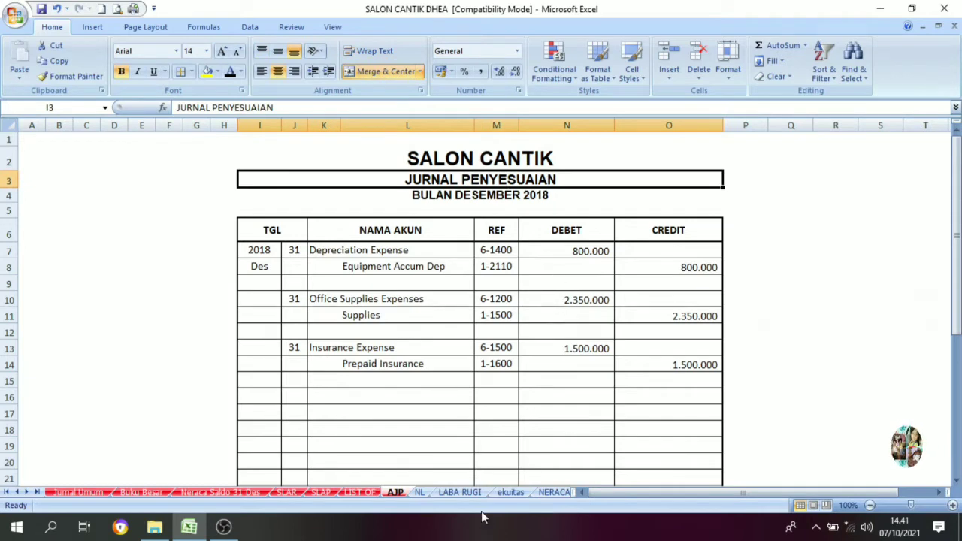
left_click(425, 493)
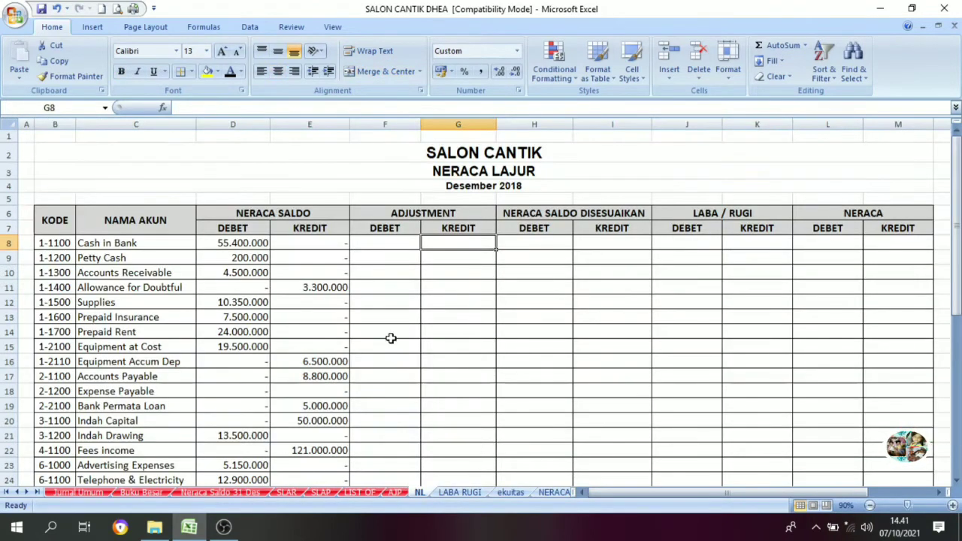
Set the font colour of the Depreciation Expense debit adjustment in F27 on the NL sheet to black
left_click(396, 492)
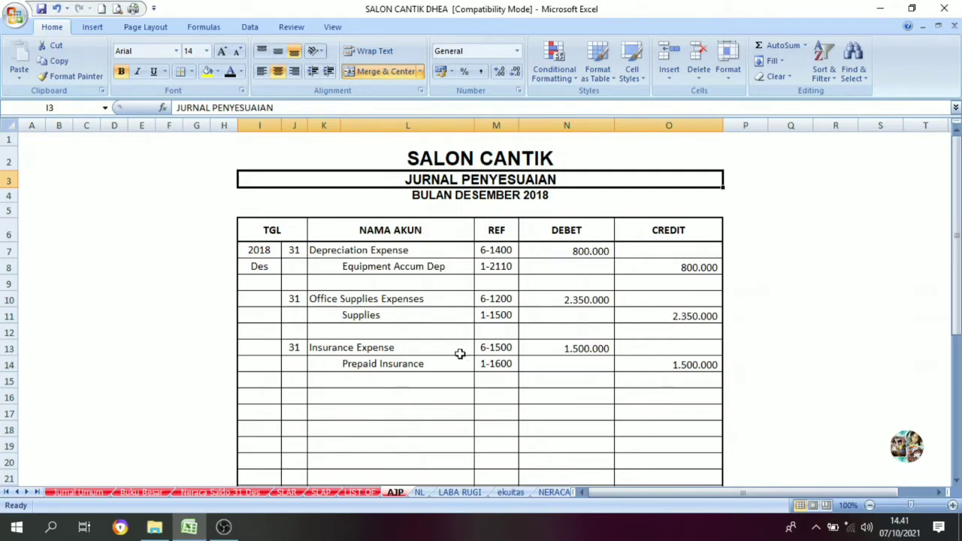
left_click(419, 492)
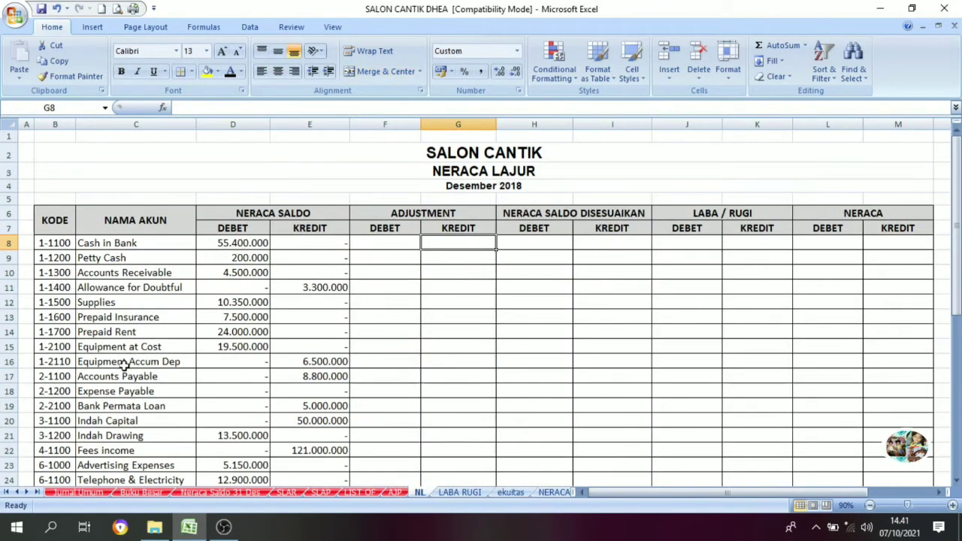
scroll(125, 364, "down", 3)
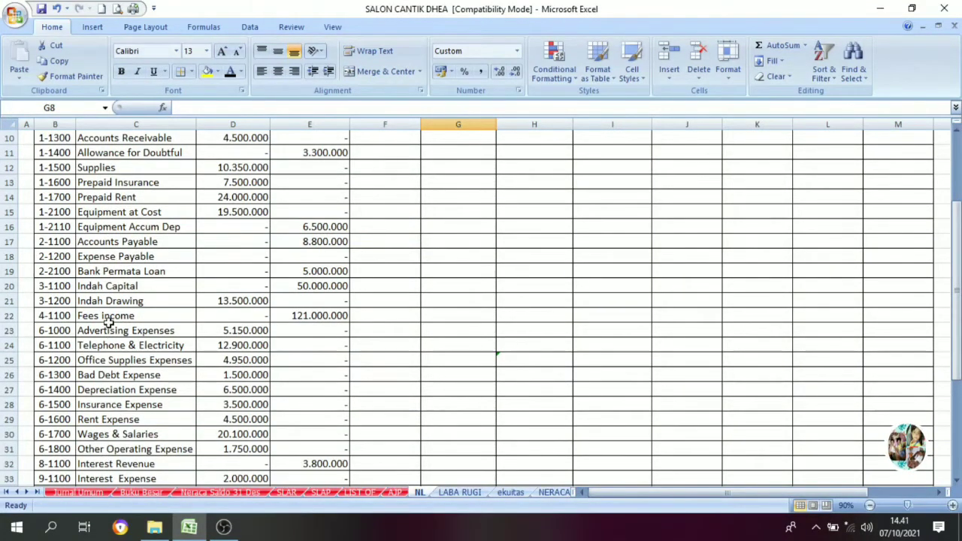
left_click(96, 392)
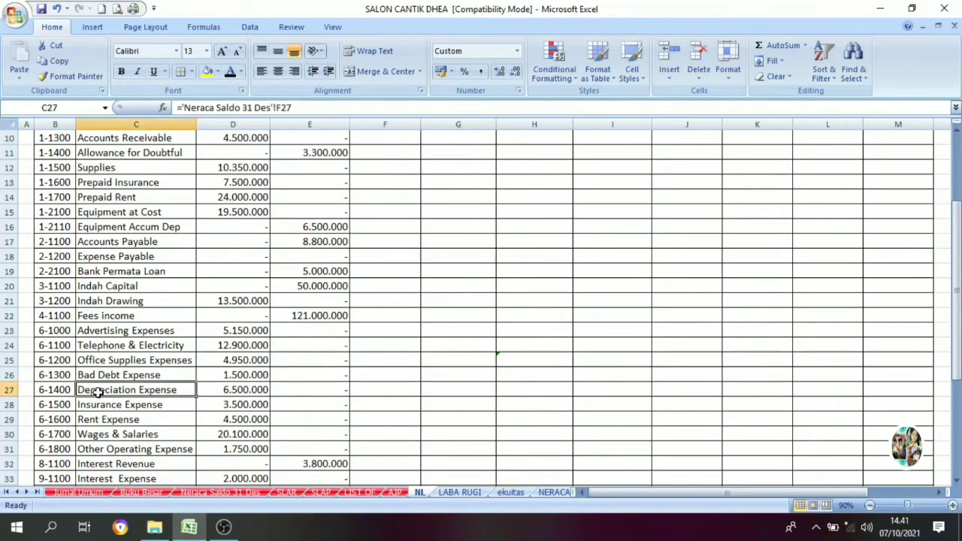
left_click(361, 388)
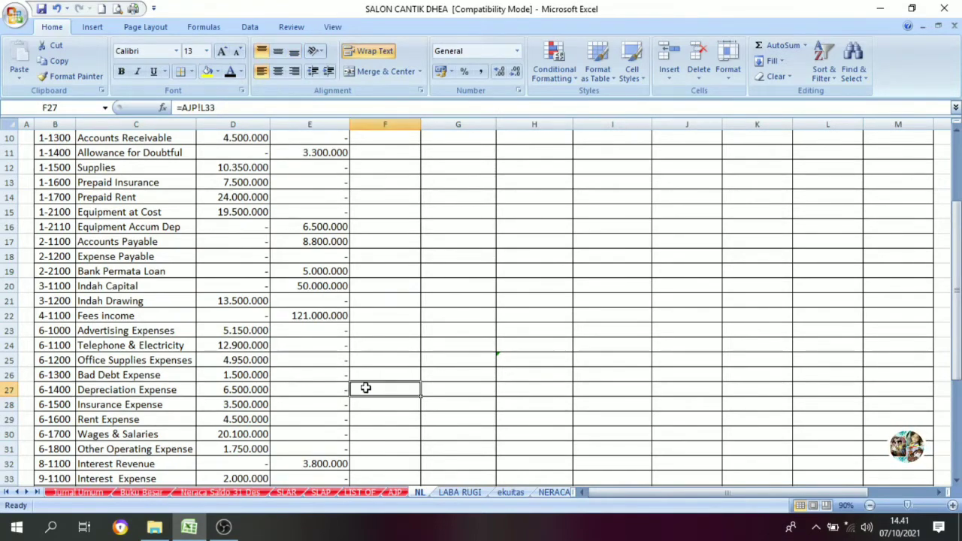
scroll(356, 376, "up", 2)
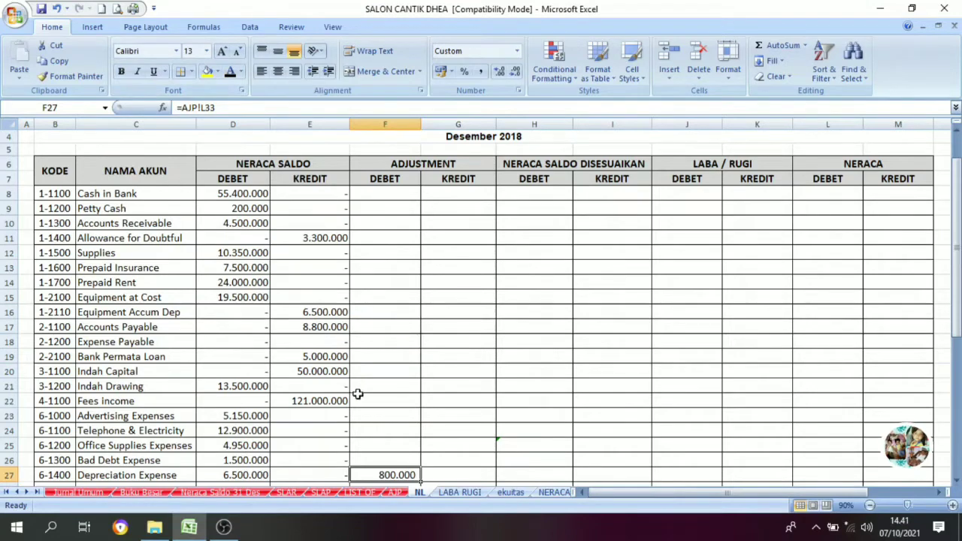
Check the Equipment Accum Dep credit in the AJP journal and set the font colour of its NL adjustment in G16 to black
scroll(358, 393, "down", 1)
left_click(394, 492)
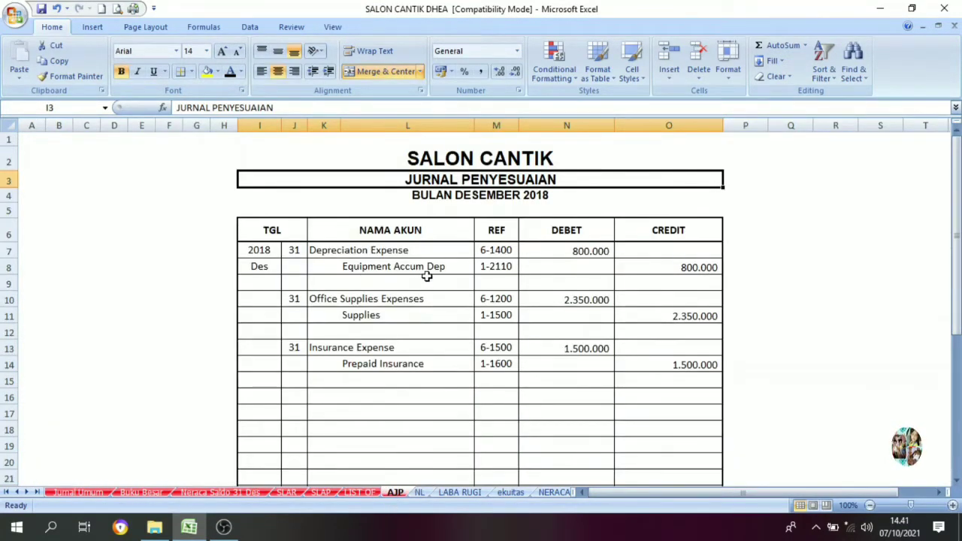
left_click(690, 272)
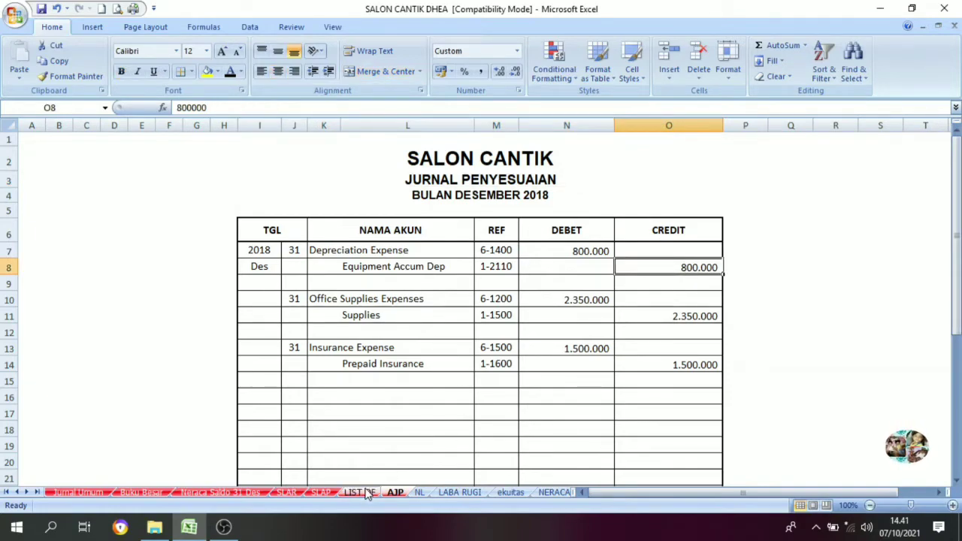
left_click(418, 493)
scroll(117, 323, "up", 3)
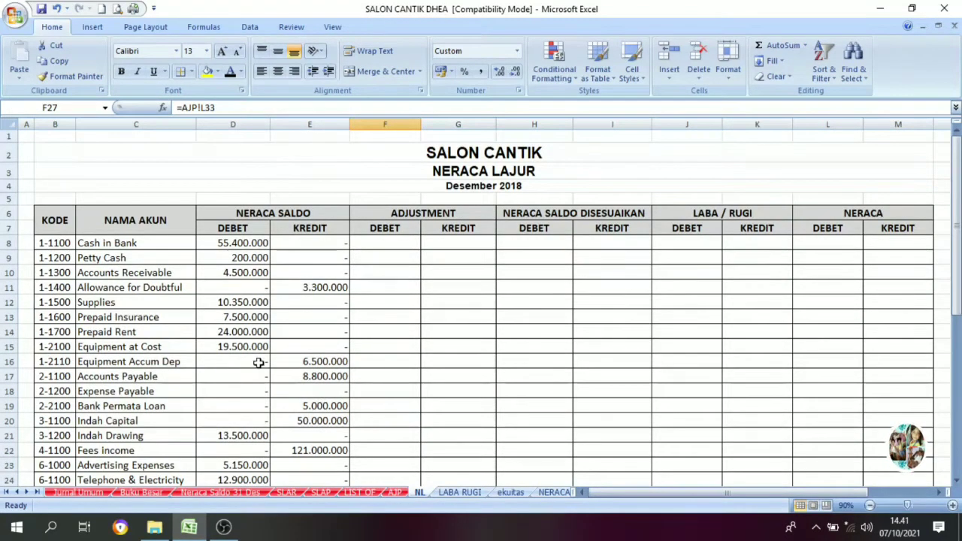
left_click(356, 362)
left_click(447, 360)
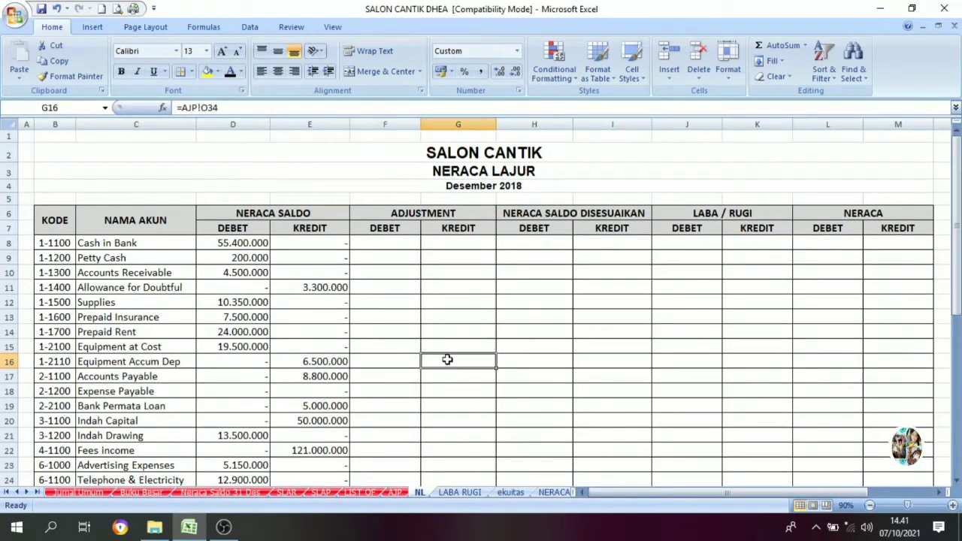
left_click(233, 73)
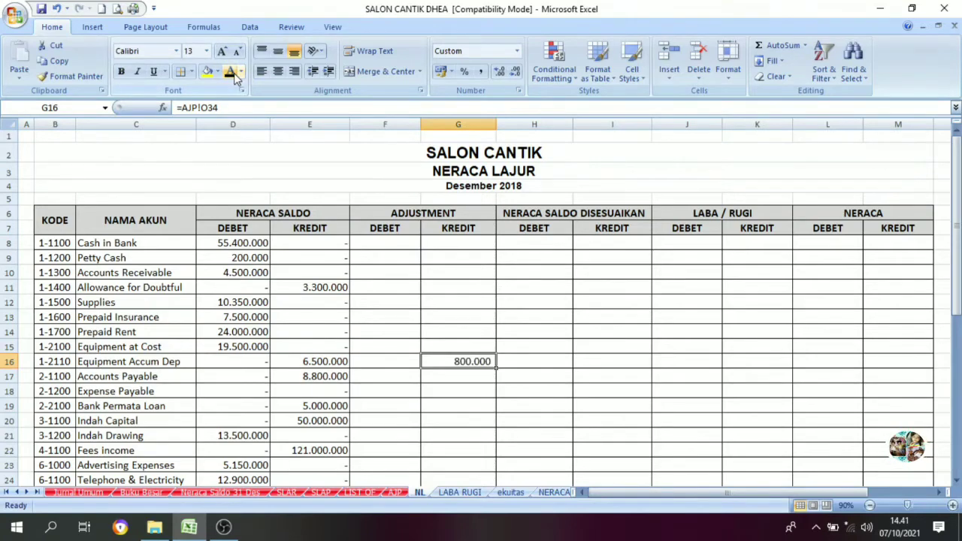
Check the Office Supplies Expenses debit in the AJP journal and set the font colour of its NL adjustment in F25 to black
scroll(371, 350, "down", 2)
left_click(394, 492)
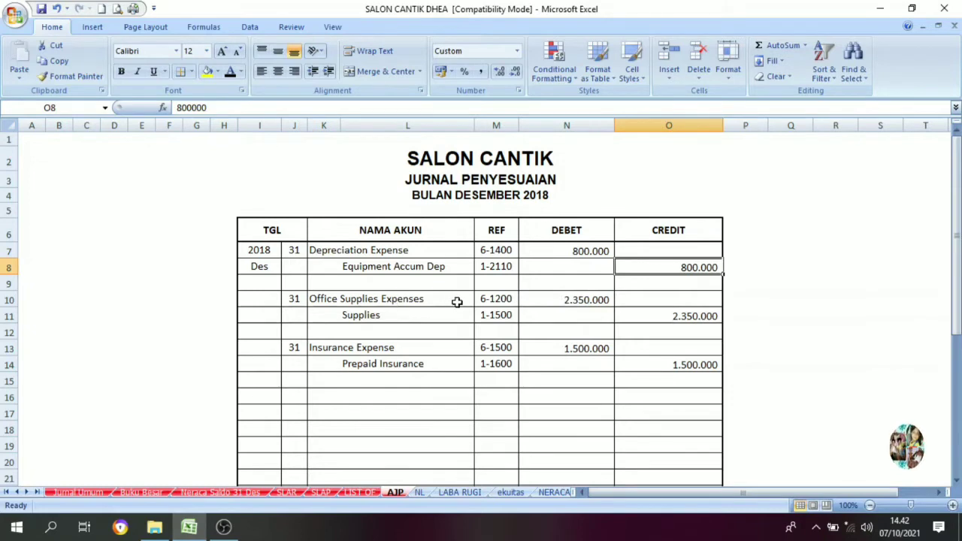
left_click(419, 492)
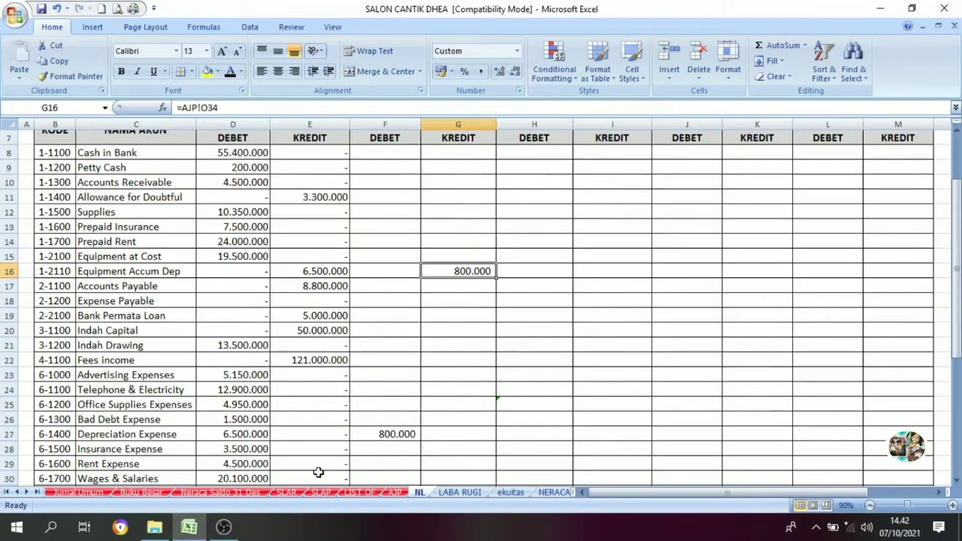
left_click(134, 406)
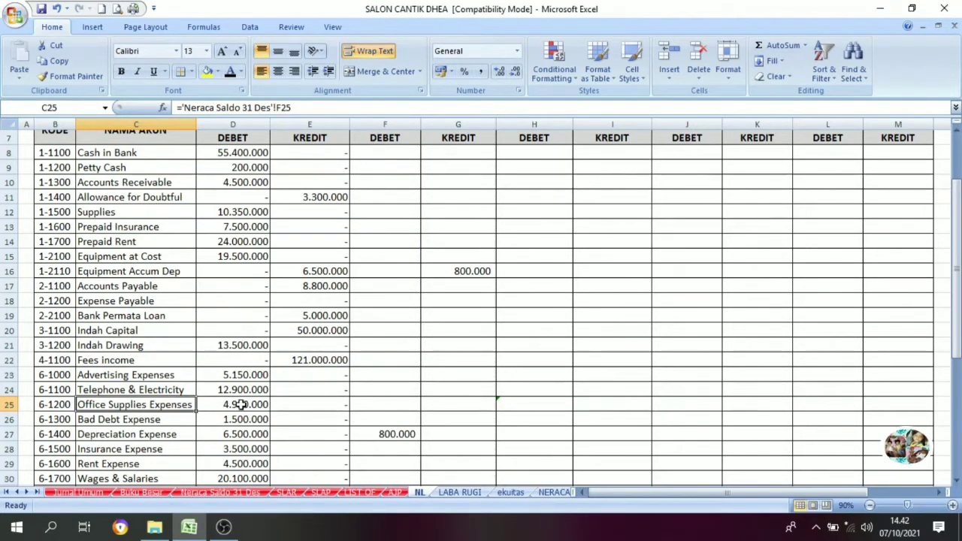
left_click(377, 405)
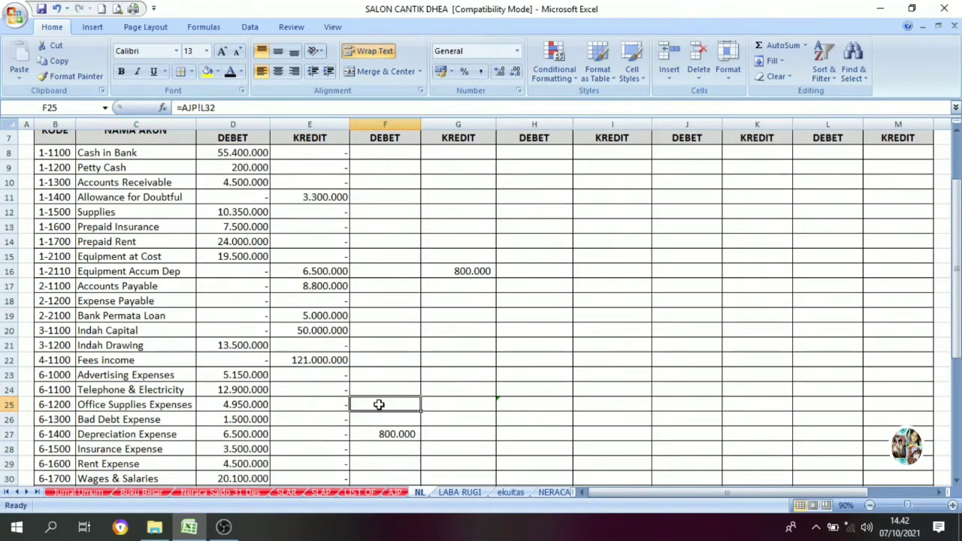
left_click(230, 72)
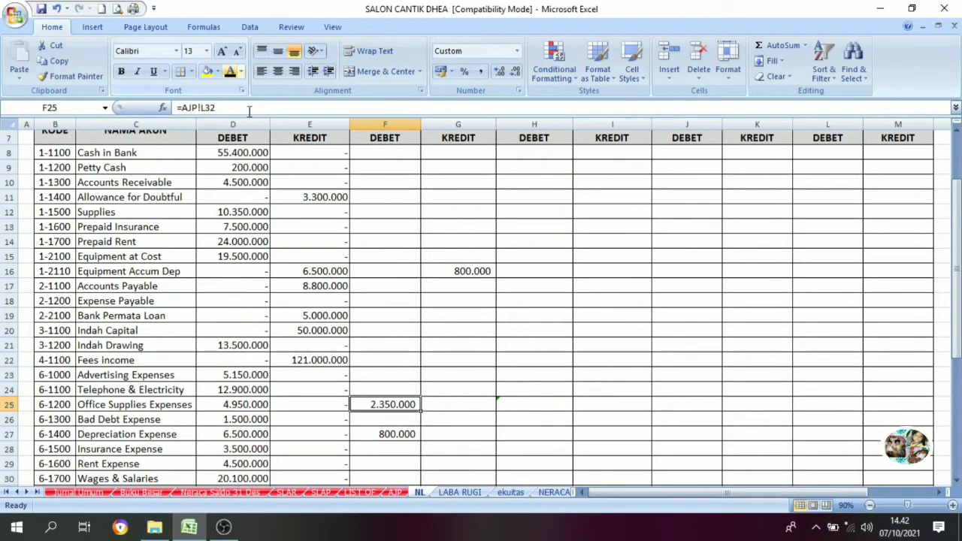
Check the Supplies credit in the AJP journal and set the font colour of its NL adjustment in G12 to black
left_click(443, 494)
left_click(420, 492)
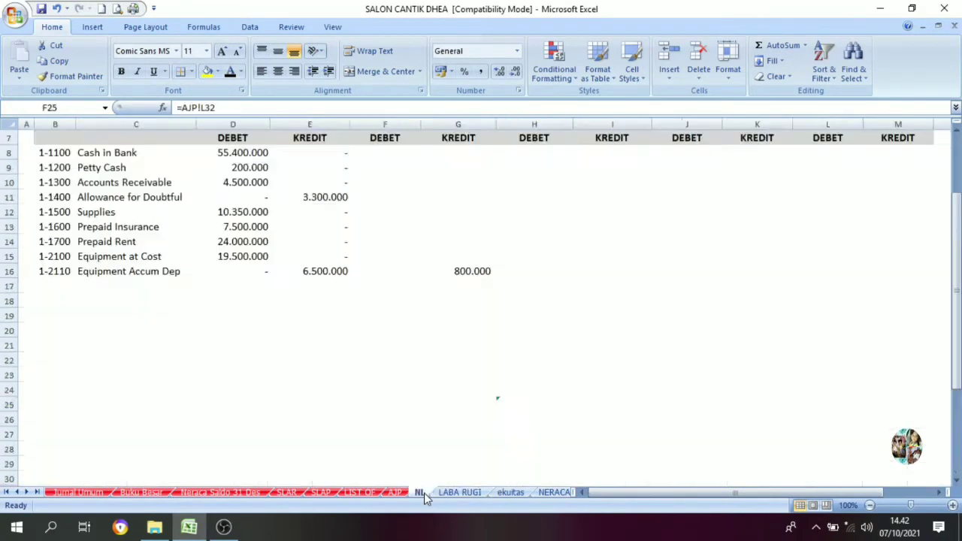
left_click(394, 492)
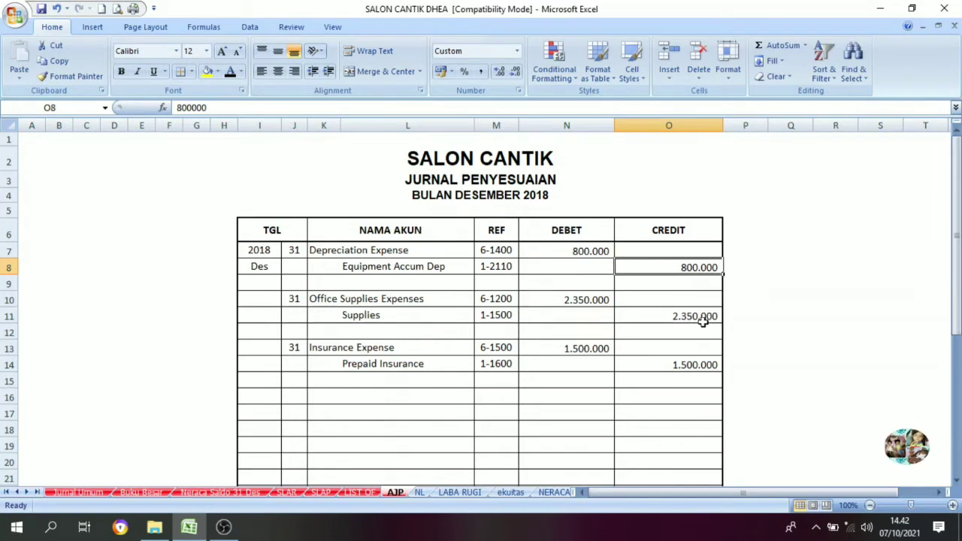
left_click(375, 318)
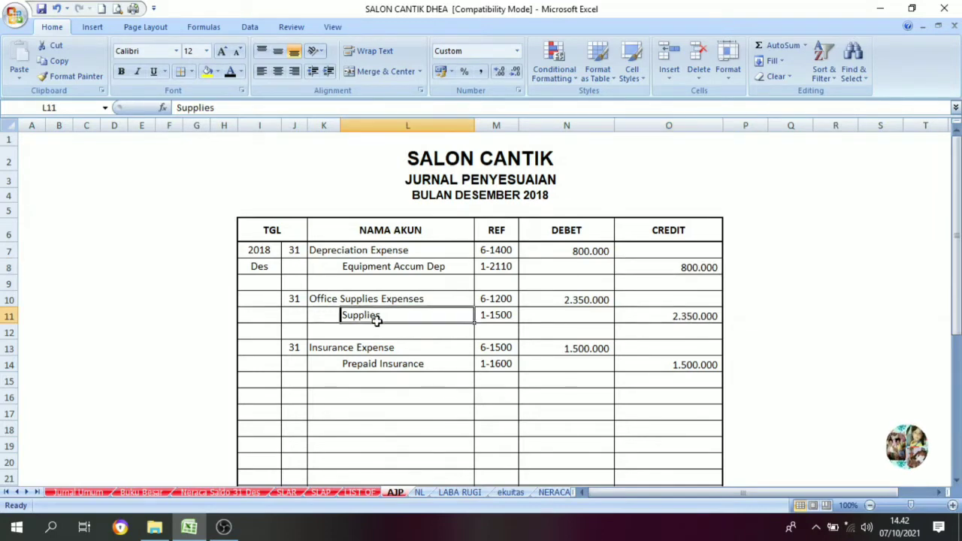
left_click(650, 326)
left_click(649, 316)
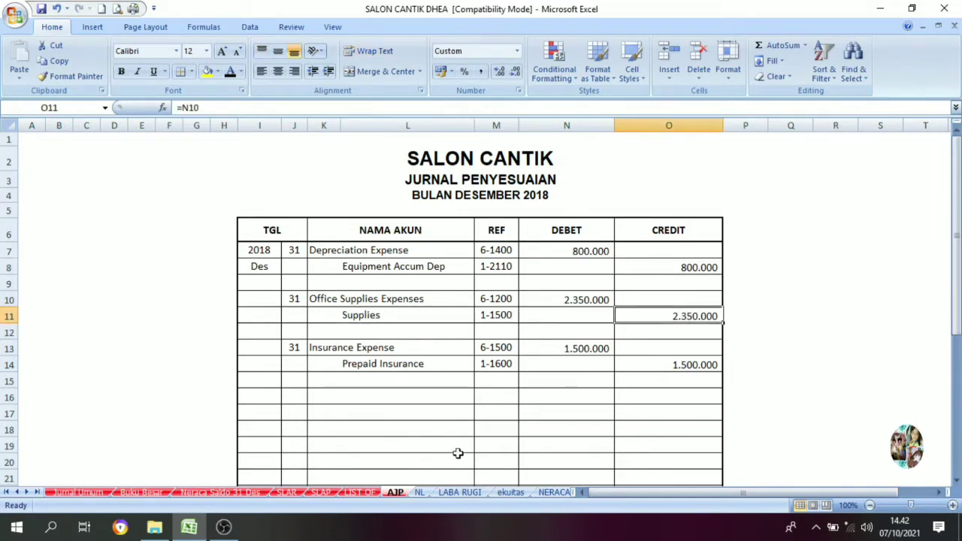
left_click(419, 492)
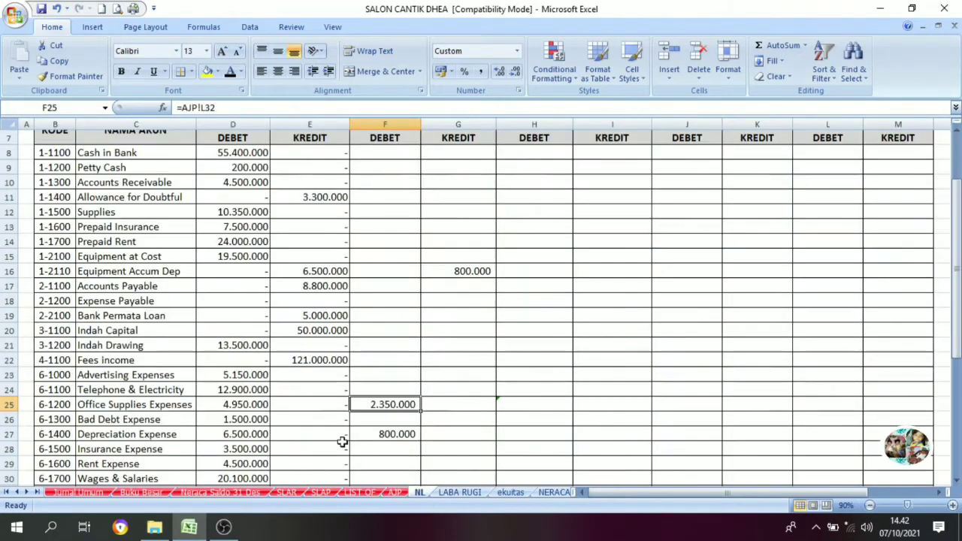
left_click(107, 213)
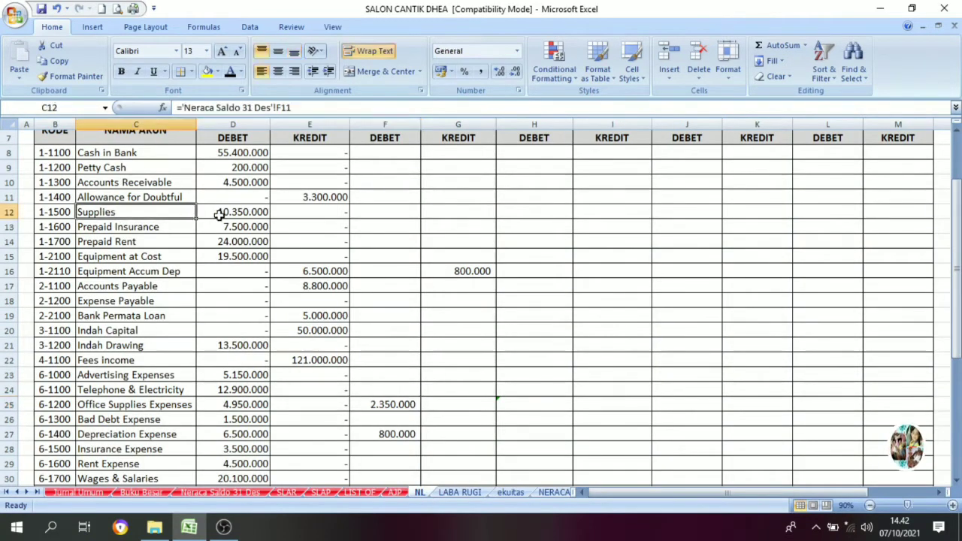
left_click(451, 215)
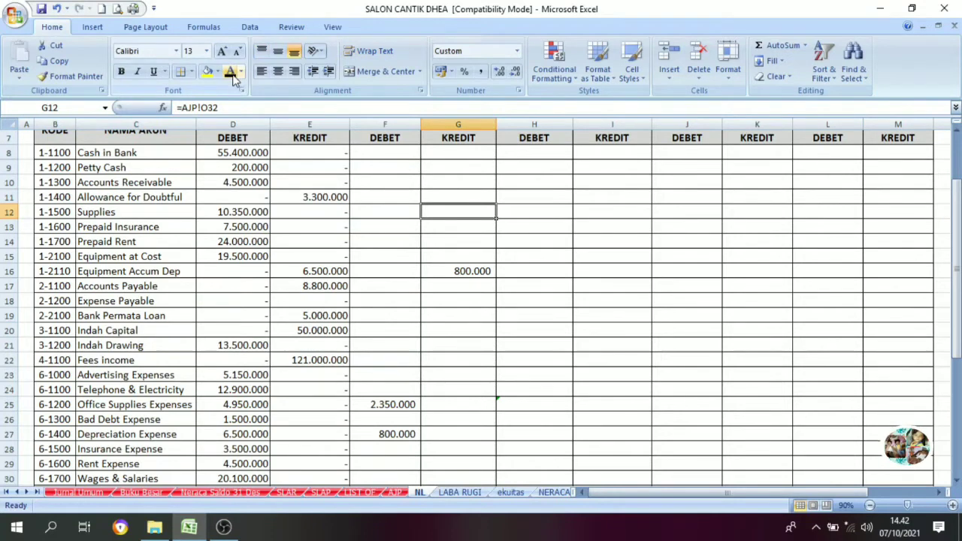
Check the Insurance Expense debit in the AJP journal and set the font colour of its NL adjustment in F28 to black
left_click(393, 492)
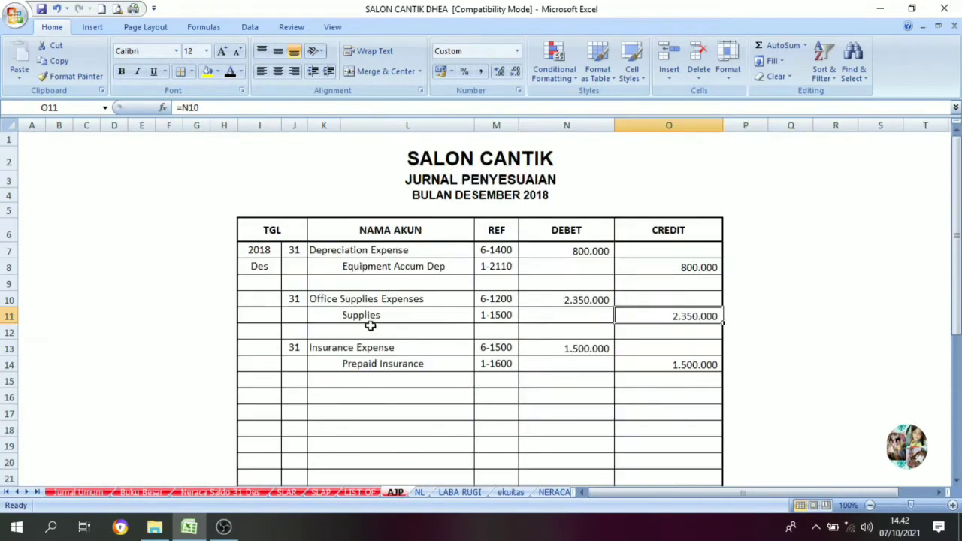
left_click(406, 352)
left_click(540, 347)
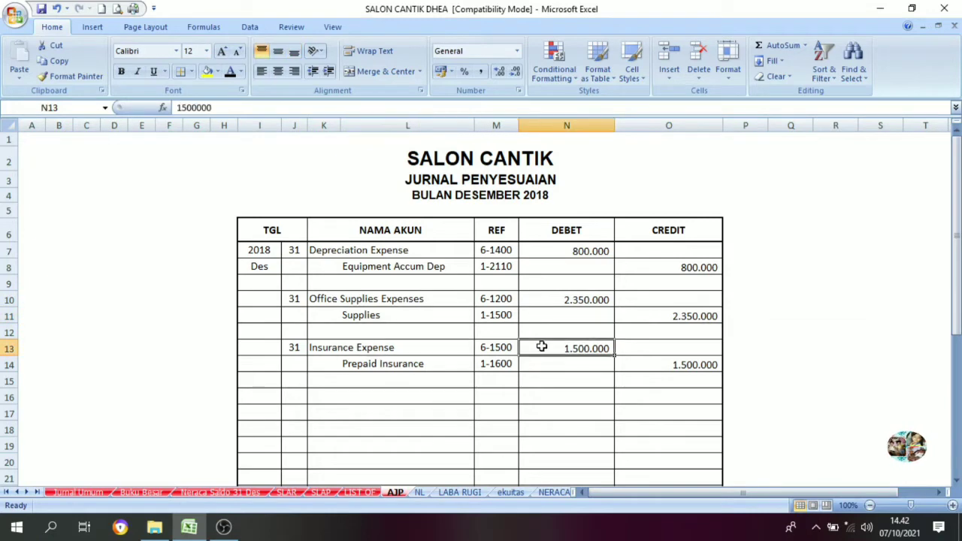
left_click(353, 347)
left_click(543, 348)
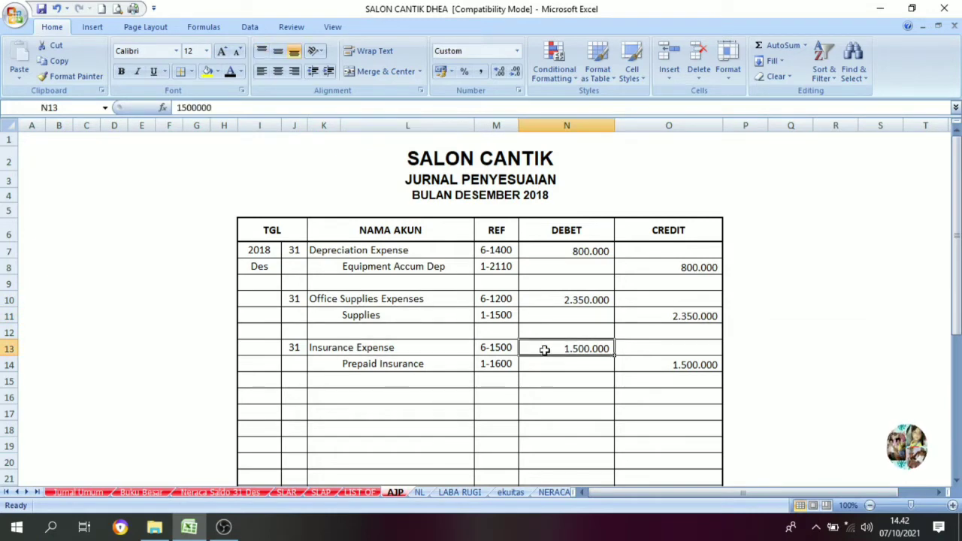
left_click(419, 493)
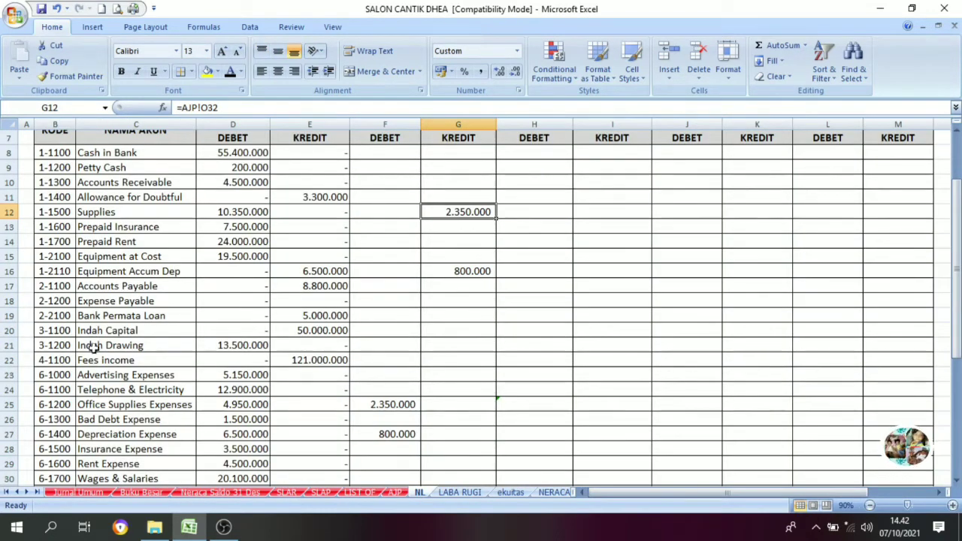
scroll(90, 342, "down", 2)
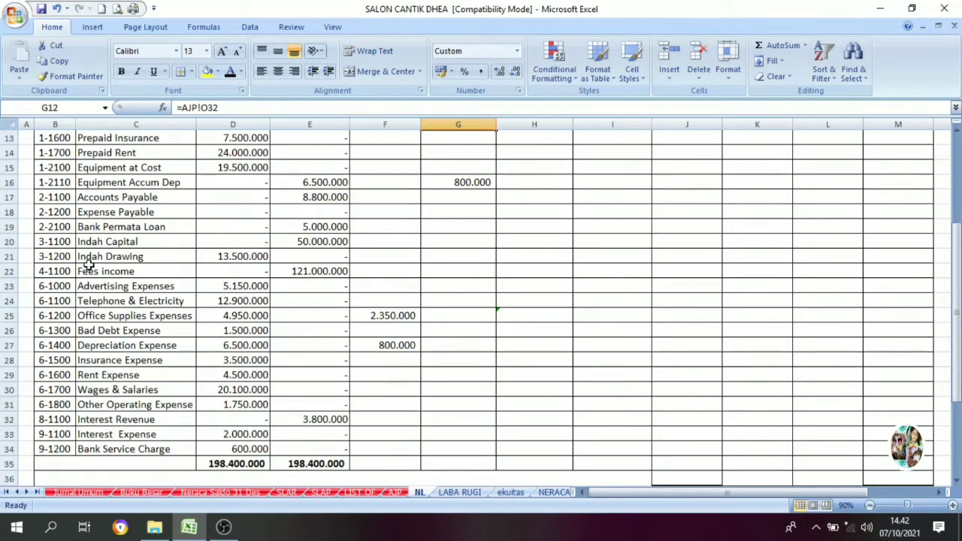
left_click(90, 355)
left_click(383, 360)
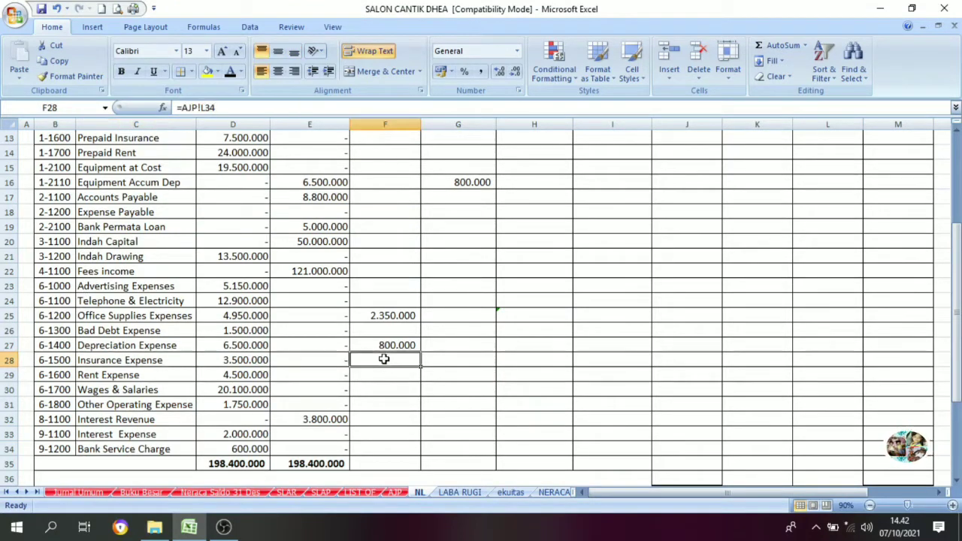
left_click(229, 71)
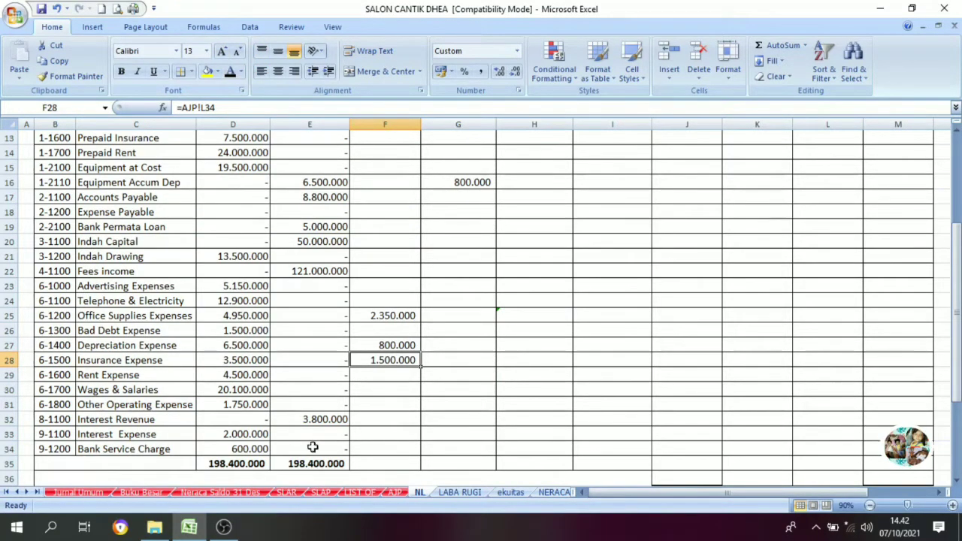
Check the Prepaid Insurance credit in the AJP journal and set the font colour of its NL adjustment in G13 to black
left_click(393, 494)
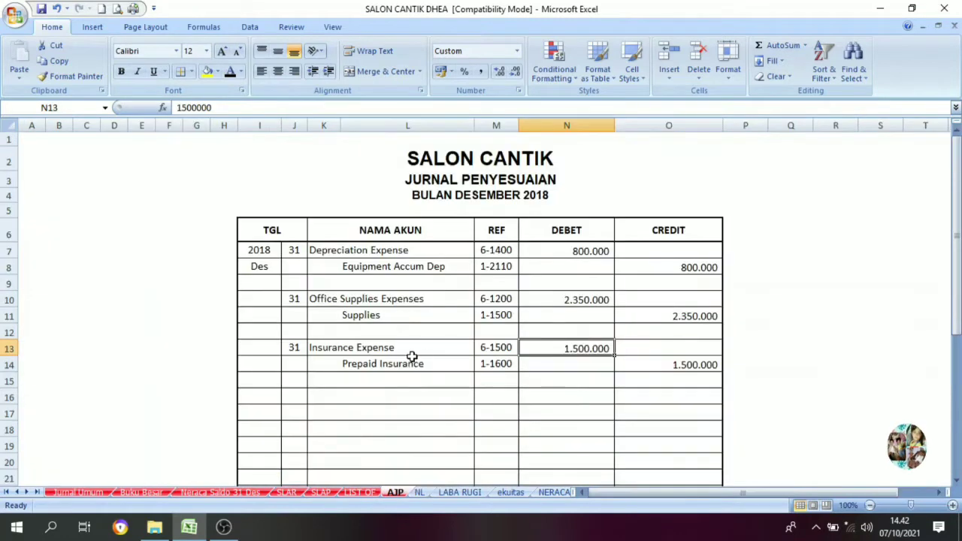
left_click(661, 367)
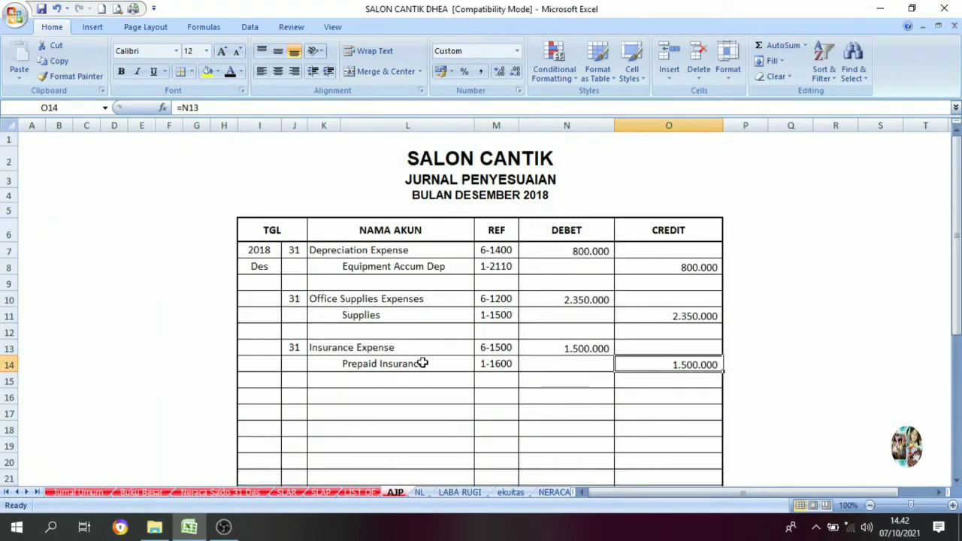
left_click(423, 362)
left_click(667, 363)
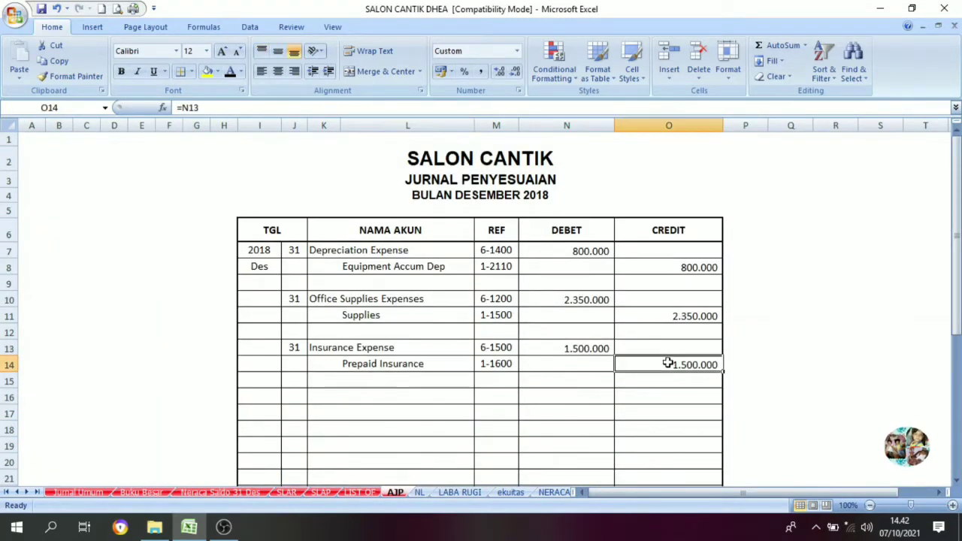
left_click(420, 492)
scroll(211, 280, "up", 1)
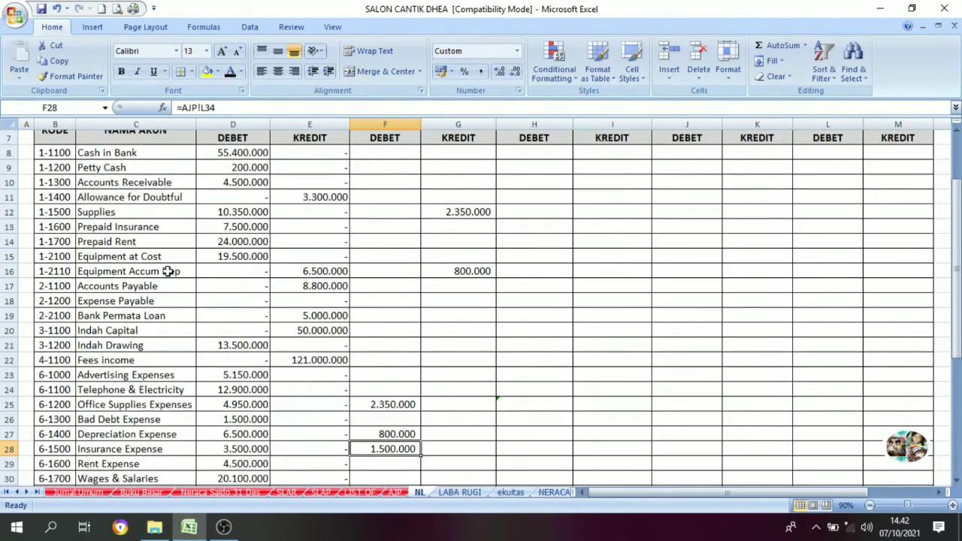
left_click(128, 227)
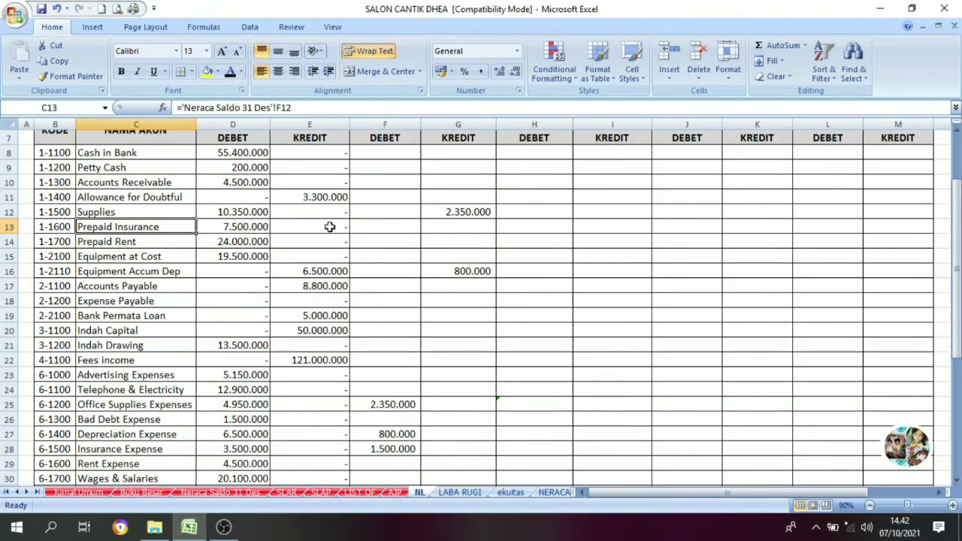
left_click(454, 226)
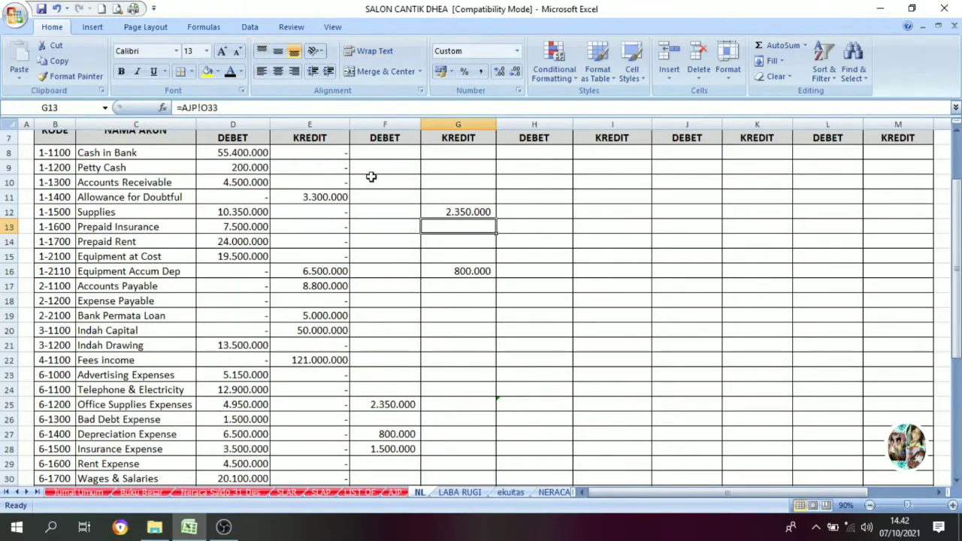
left_click(230, 71)
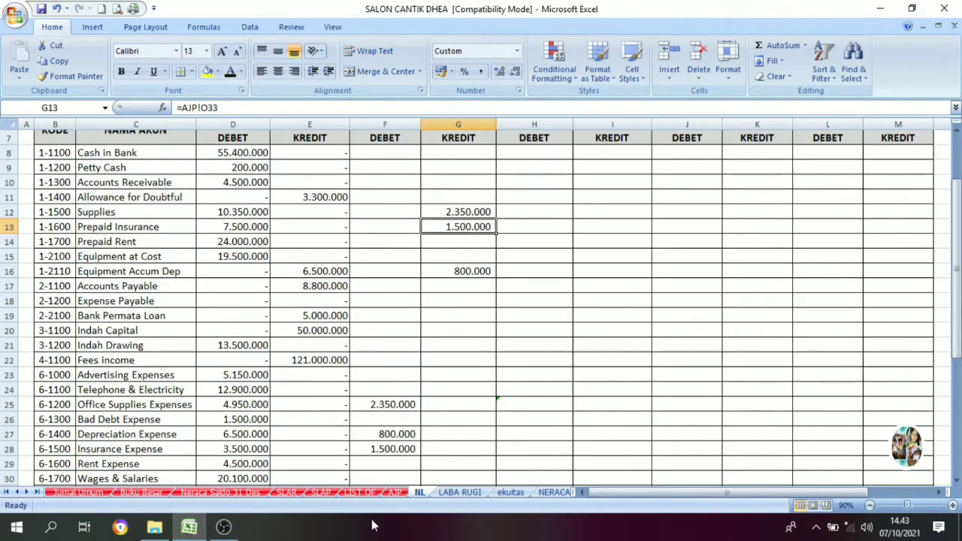
Review the AJP entries against the NL adjustments and set the font colour of the adjustment totals in F35:G35 to black
left_click(394, 492)
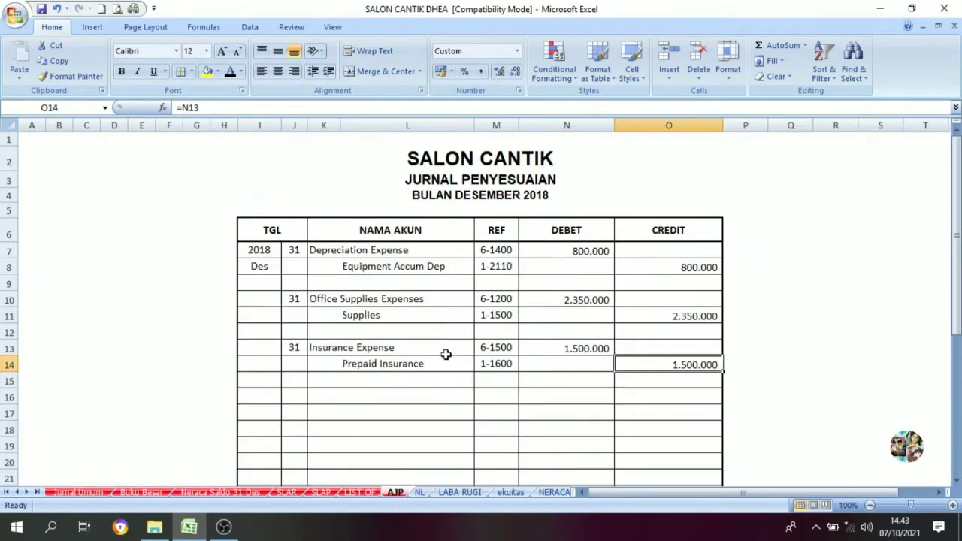
left_click(419, 492)
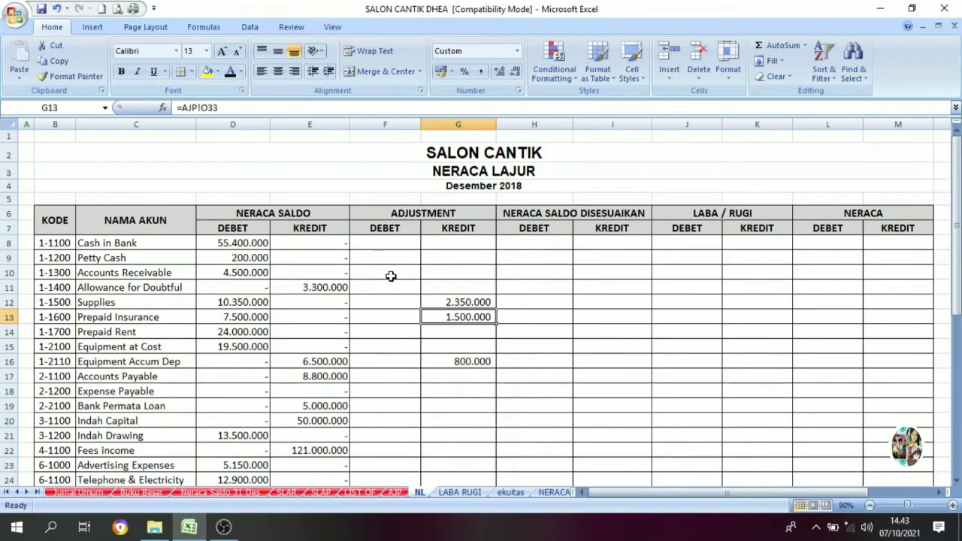
scroll(391, 275, "down", 1)
scroll(389, 265, "down", 4)
scroll(390, 264, "up", 5)
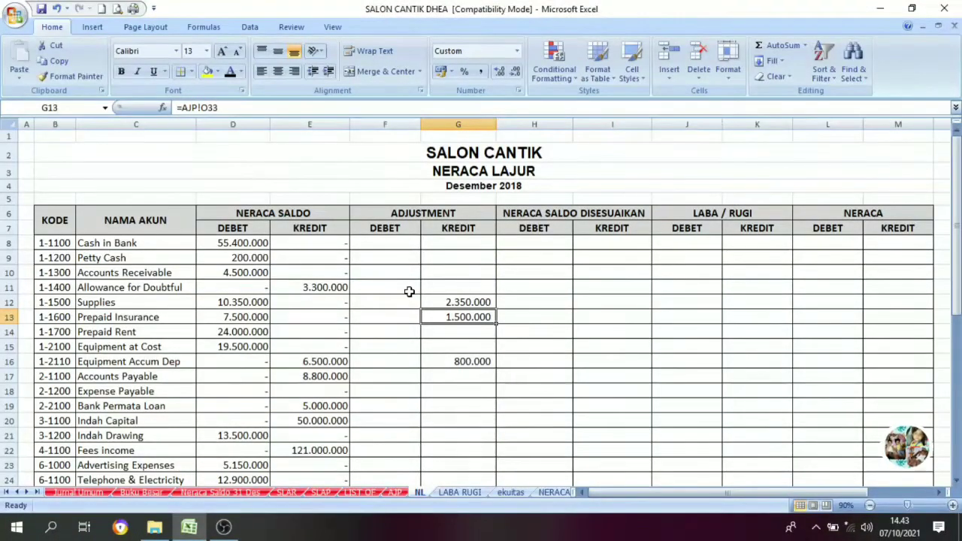
scroll(434, 301, "down", 6)
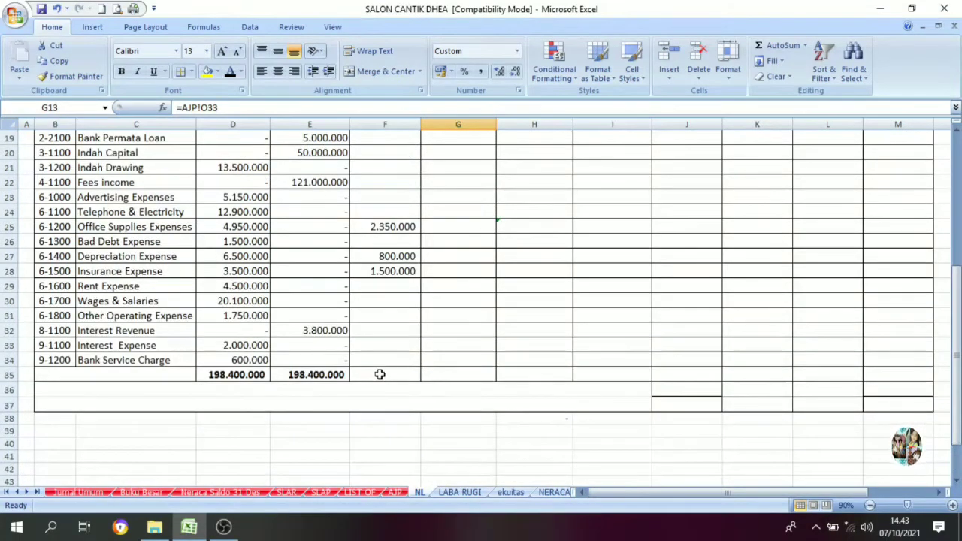
left_click_drag(378, 374, 446, 376)
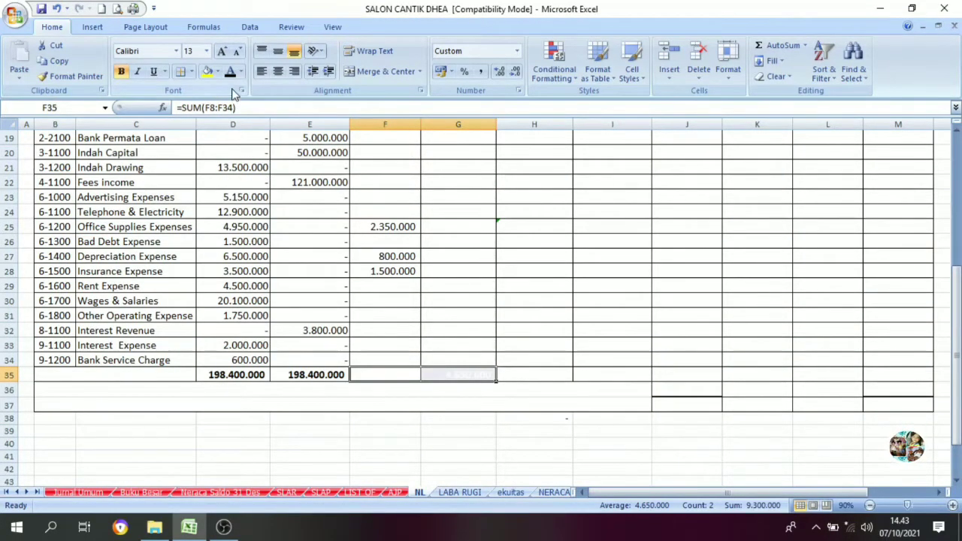
left_click(404, 374)
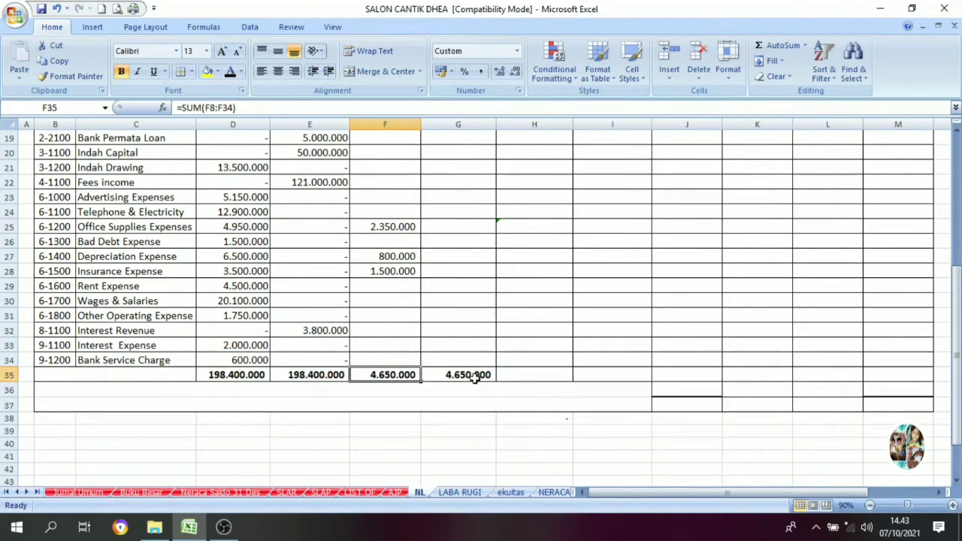
Compare the adjustment debit and credit totals on the NL sheet with the Jumlah row of the AJP journal
left_click_drag(407, 374, 452, 377)
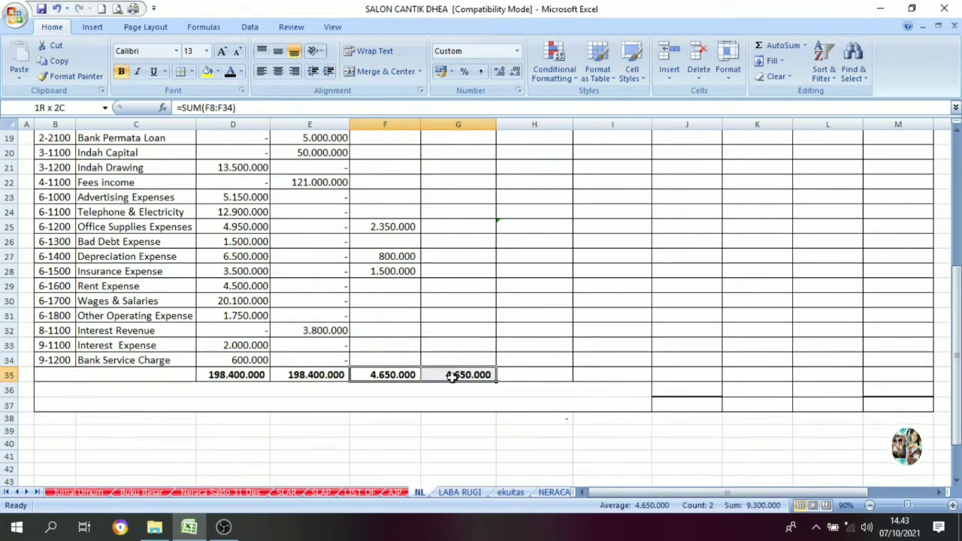
left_click(405, 493)
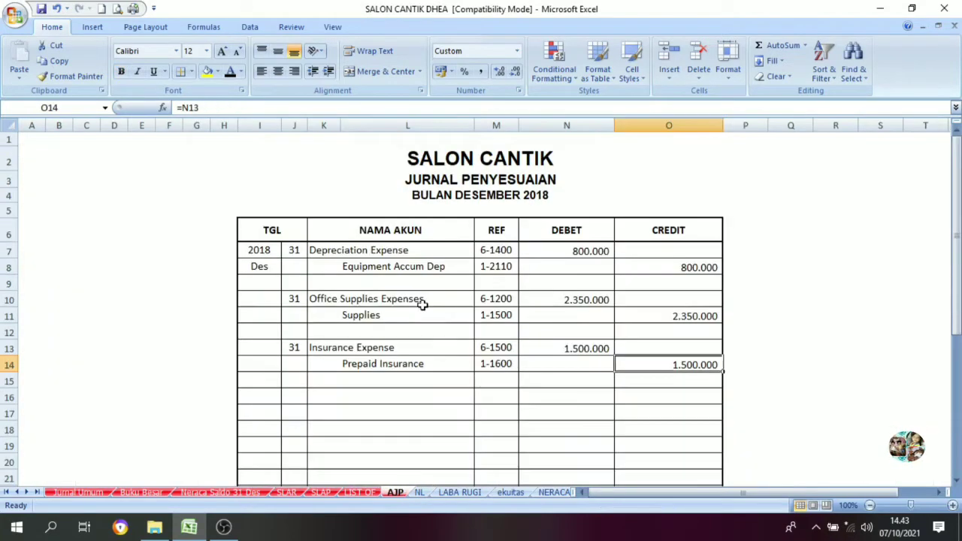
scroll(420, 303, "down", 4)
left_click(601, 334)
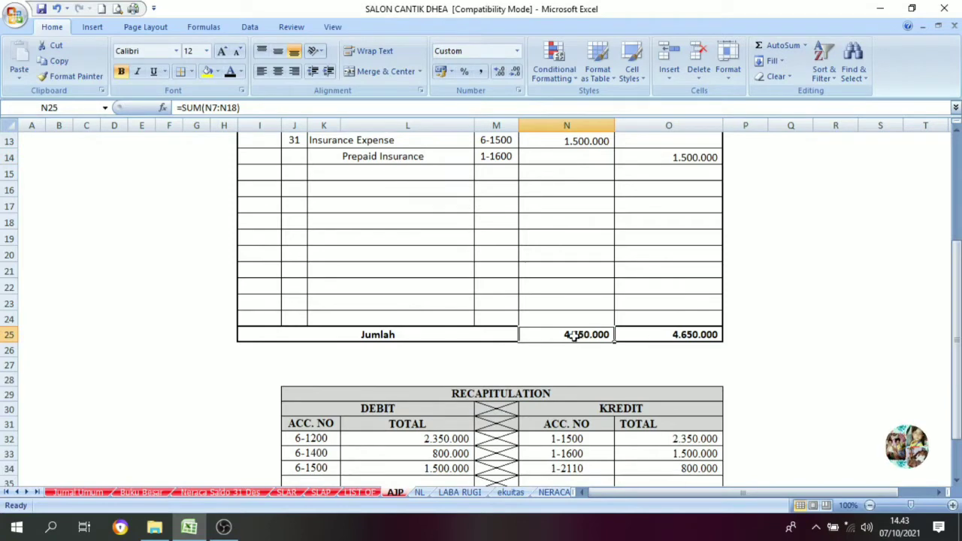
left_click(670, 338)
left_click(607, 333)
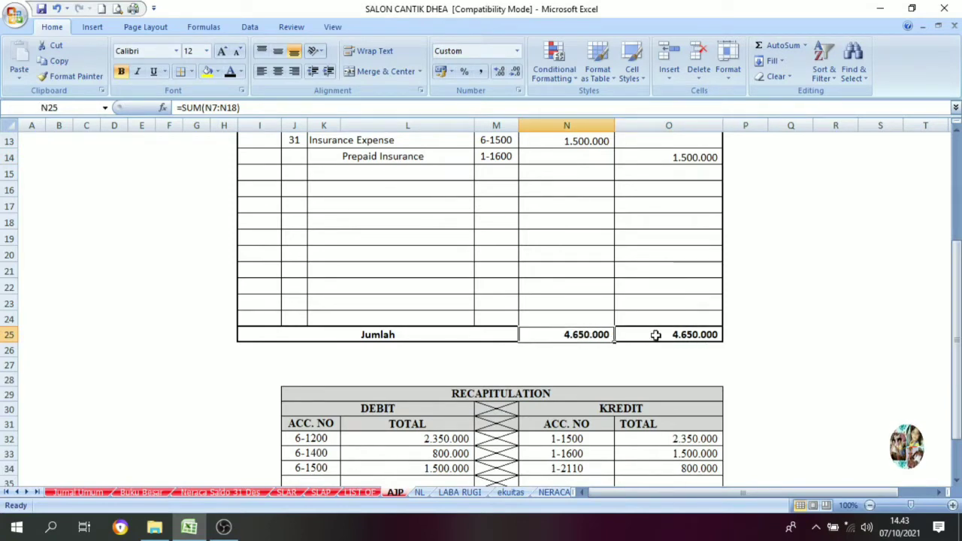
left_click(654, 335)
left_click(603, 335)
left_click(661, 334)
Go back to the NL sheet and examine the NERACA SALDO DISESUAIKAN heading and its DEBET column
left_click(419, 492)
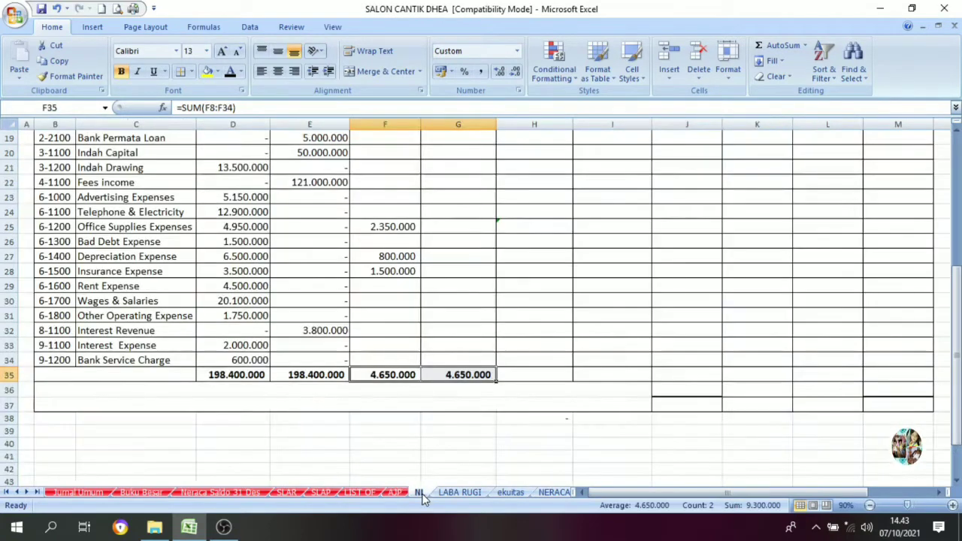
scroll(420, 319, "up", 6)
left_click(419, 319)
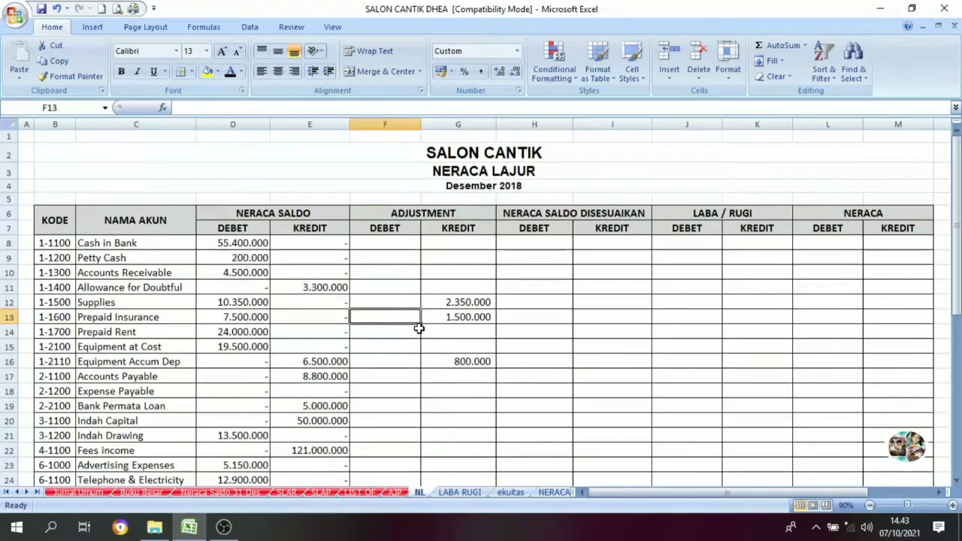
left_click(606, 213)
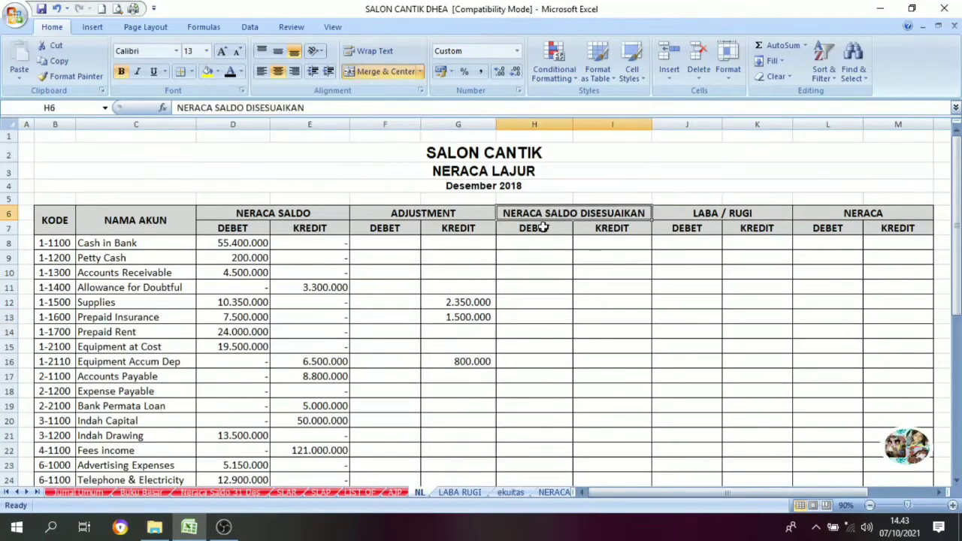
left_click(542, 228)
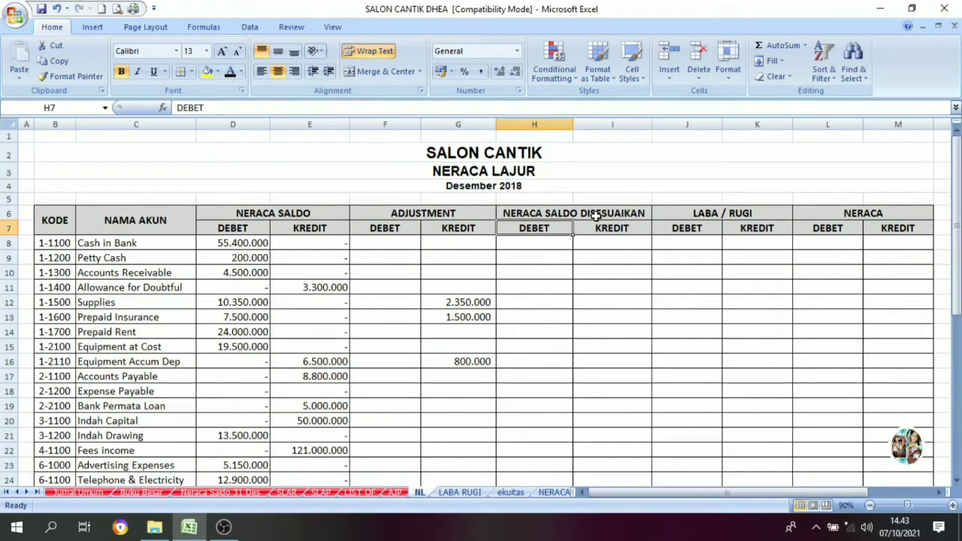
Compare the NERACA SALDO and ADJUSTMENT columns for Cash in Bank and set the font colour of its adjusted debit in H8 to black
left_click(554, 266)
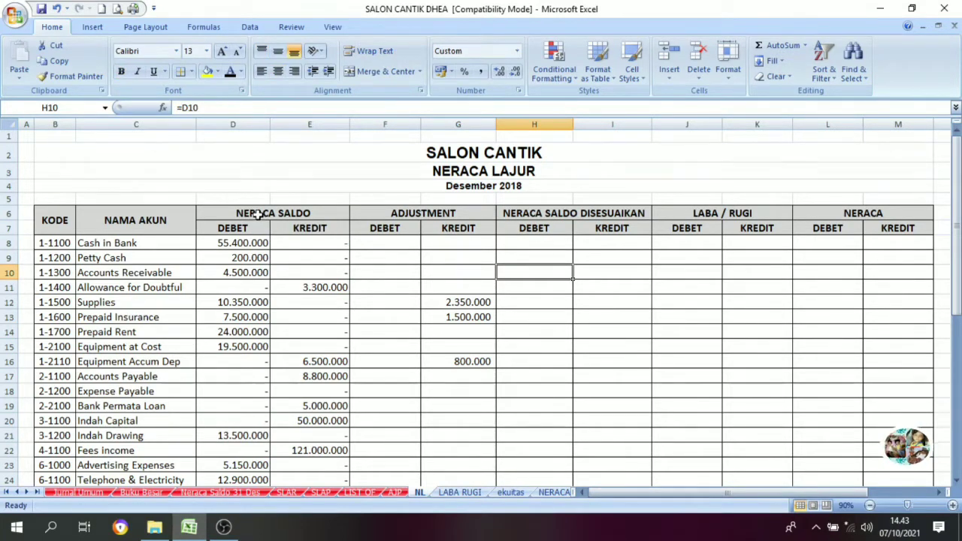
left_click_drag(259, 216, 278, 317)
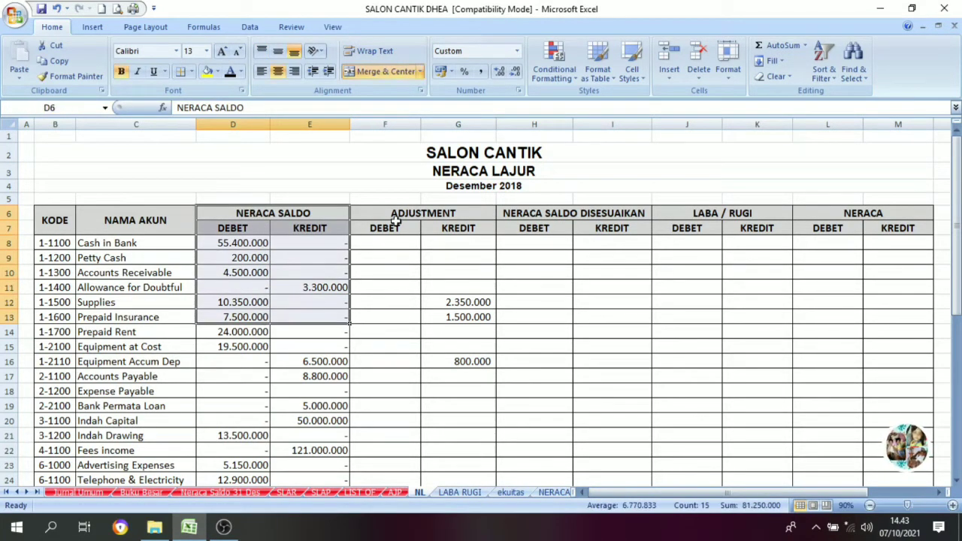
left_click_drag(399, 215, 405, 331)
left_click(532, 240)
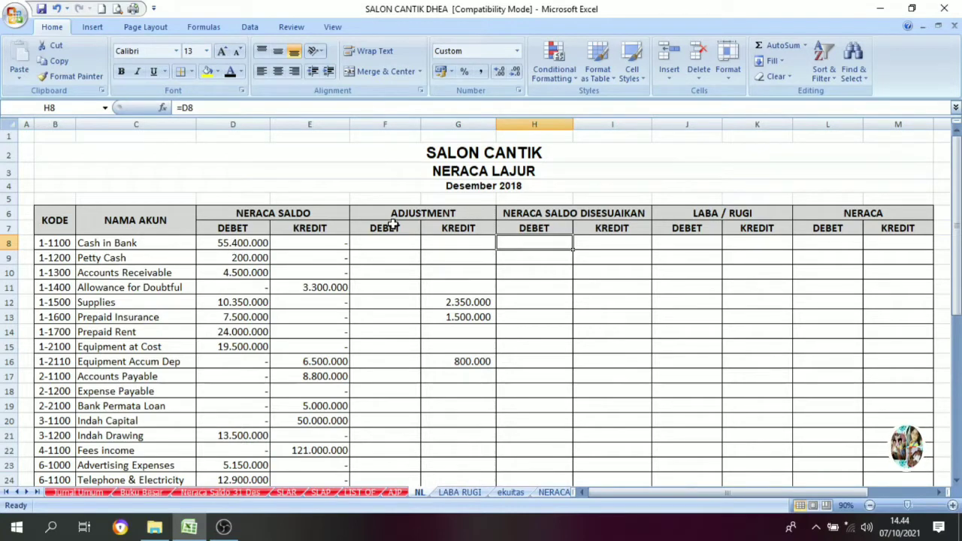
left_click_drag(391, 217, 401, 241)
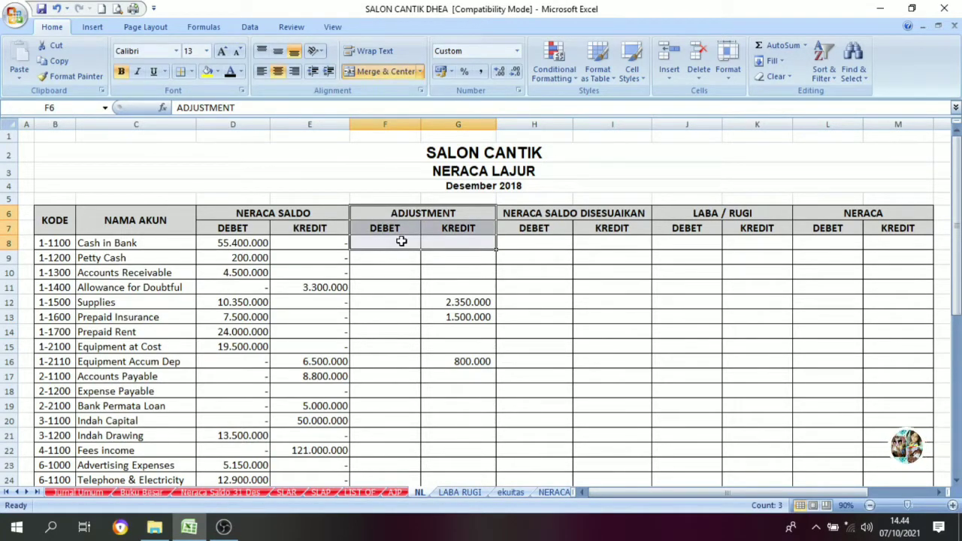
left_click(256, 227)
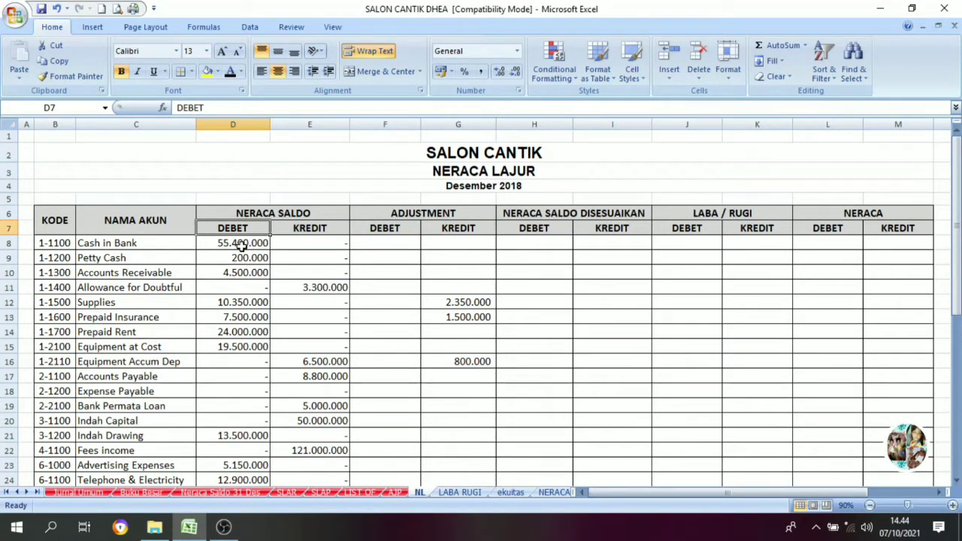
left_click_drag(350, 247, 444, 251)
left_click(513, 245)
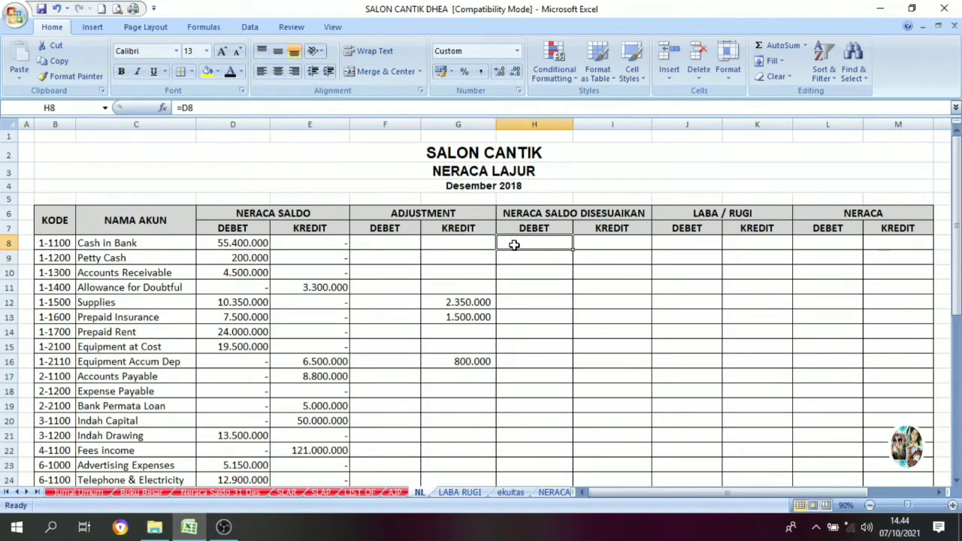
left_click(256, 243)
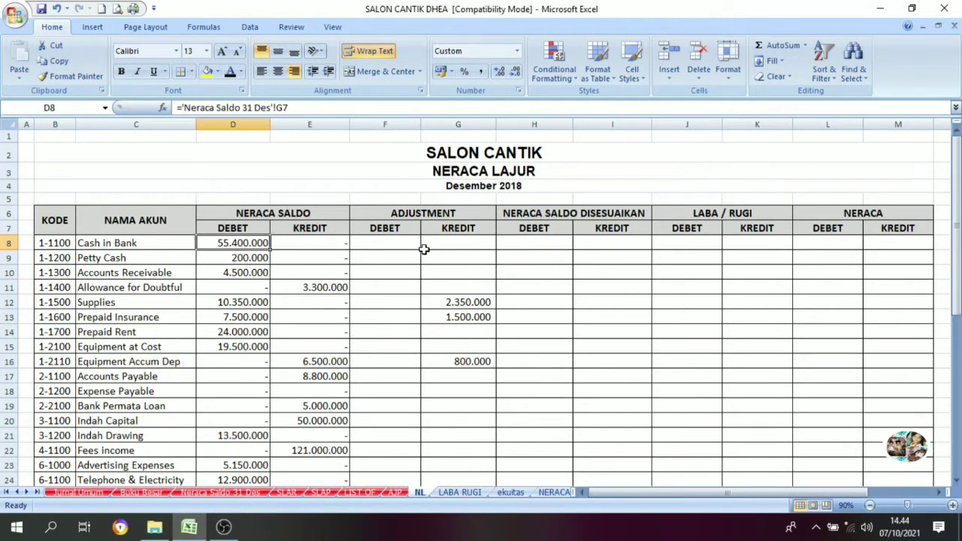
left_click(538, 246)
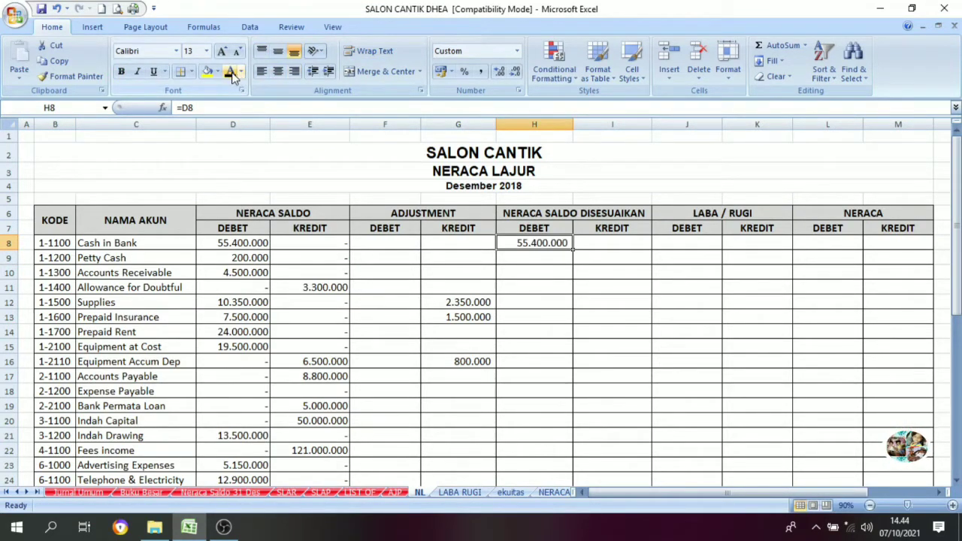
Check Petty Cash's trial balance debit in D9 and set the font colour of its adjusted debit in H9 to black
left_click(247, 258)
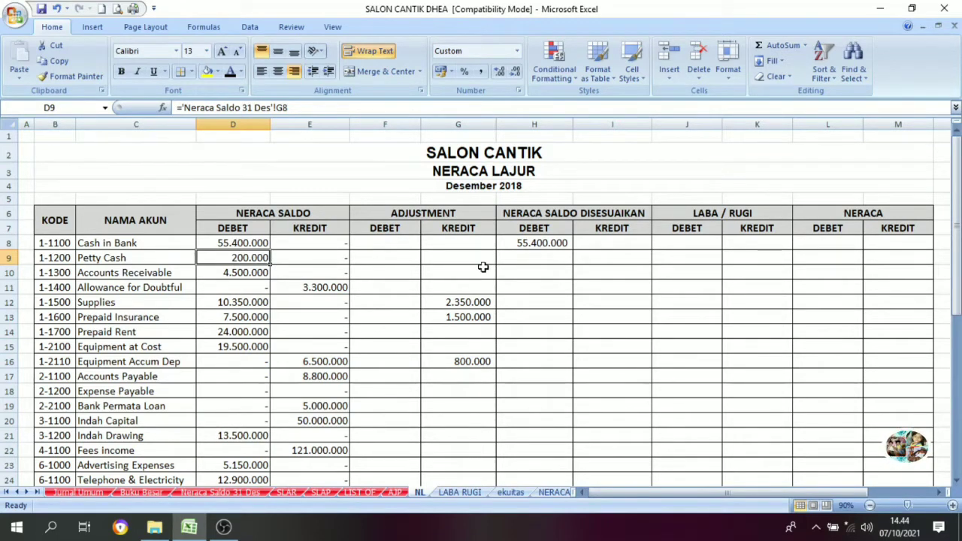
left_click(543, 260)
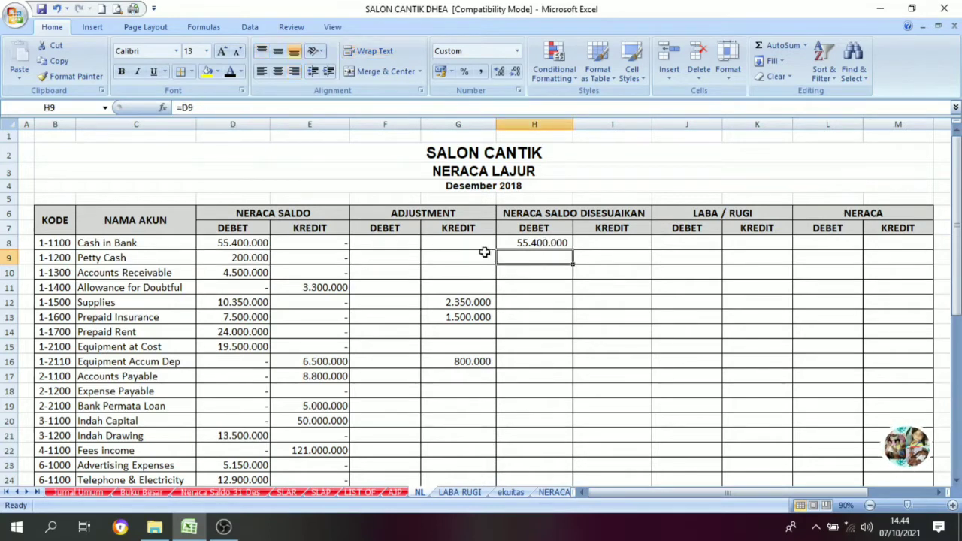
key("ctrl+Return")
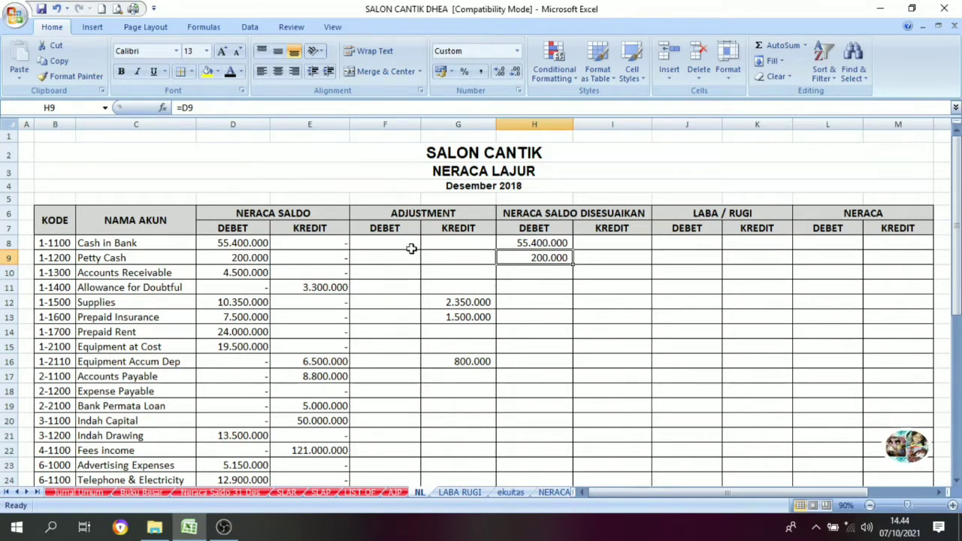
Check the Accounts Receivable row for adjustments and set the font colour of its adjusted debit in H10 to black
left_click_drag(391, 271, 448, 276)
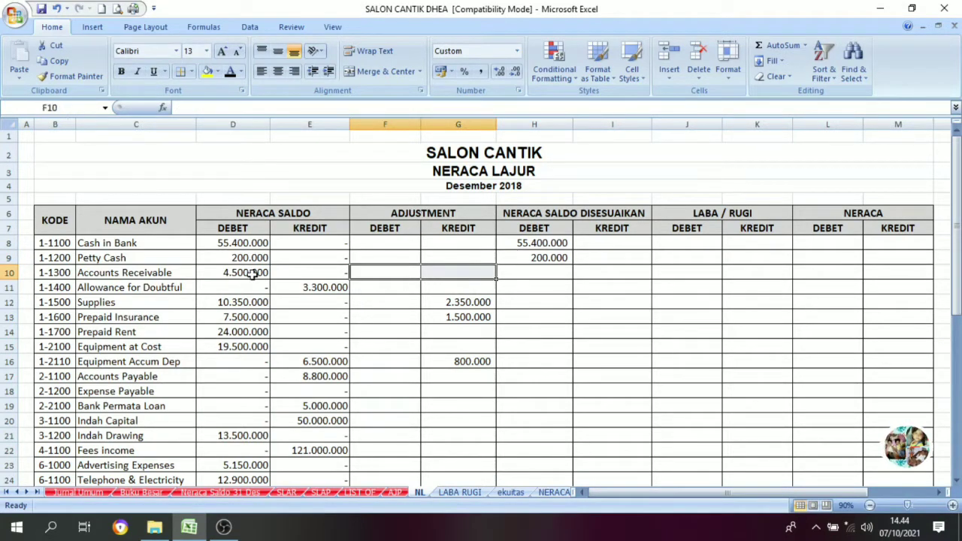
left_click(251, 273)
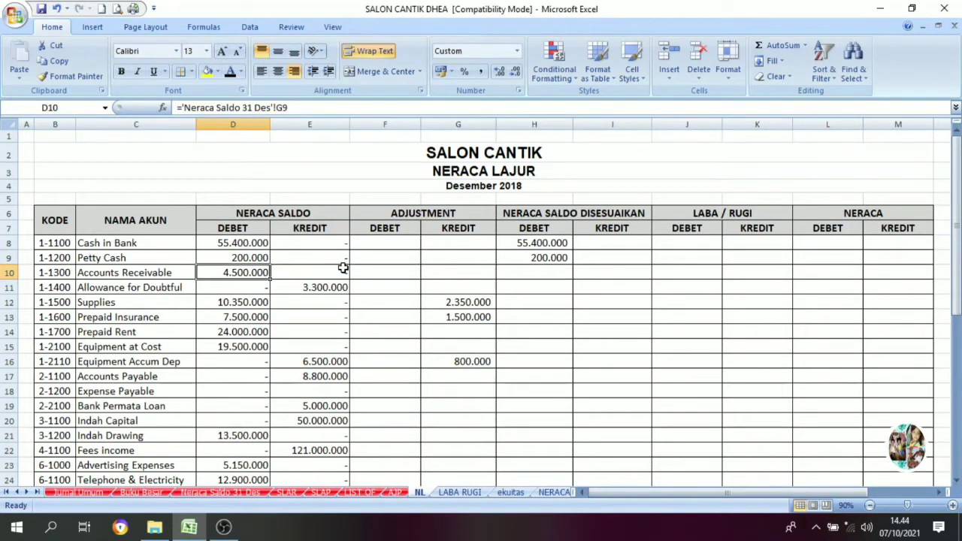
left_click(524, 274)
left_click(538, 210)
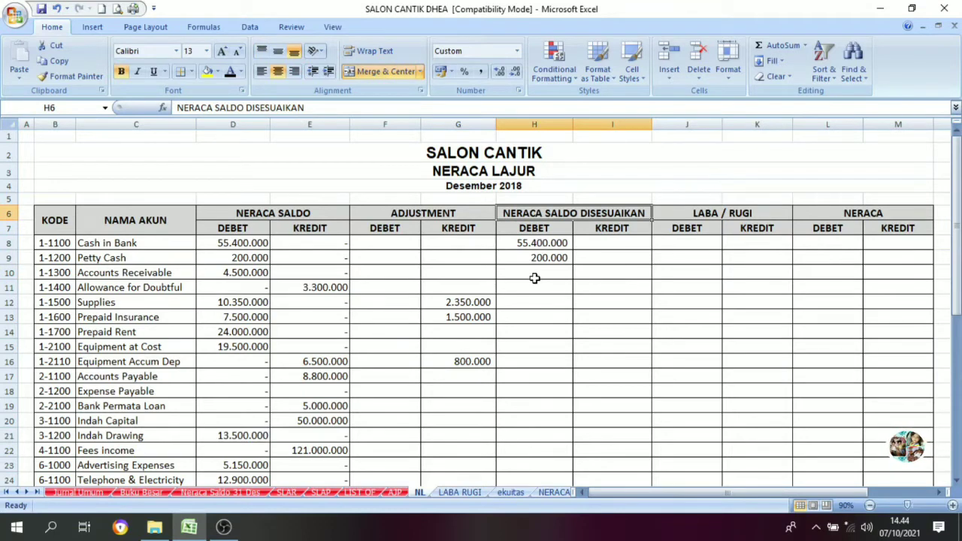
left_click(533, 278)
left_click(230, 71)
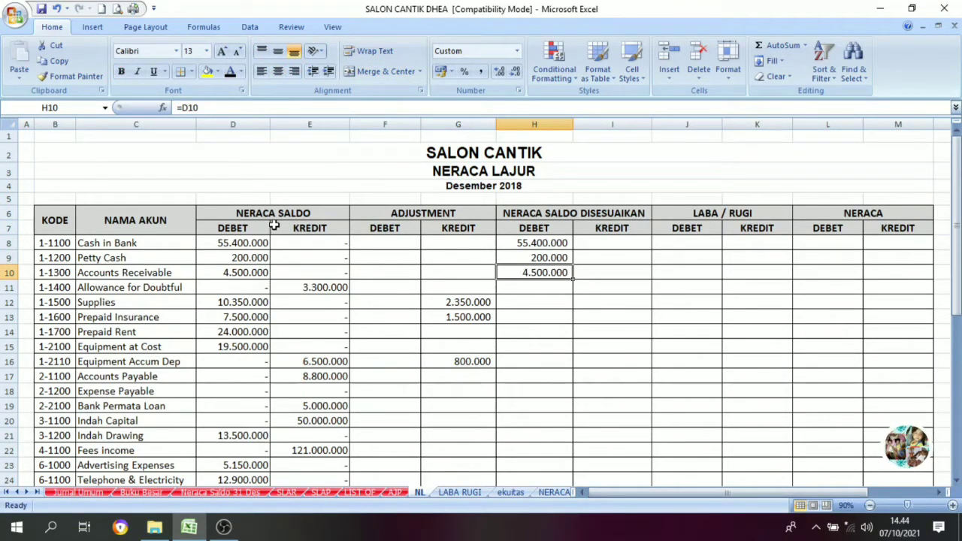
Review Allowance for Doubtful's trial balance credit and adjustment cells and set the font colour of its adjusted credit in I11 to black
left_click(308, 290)
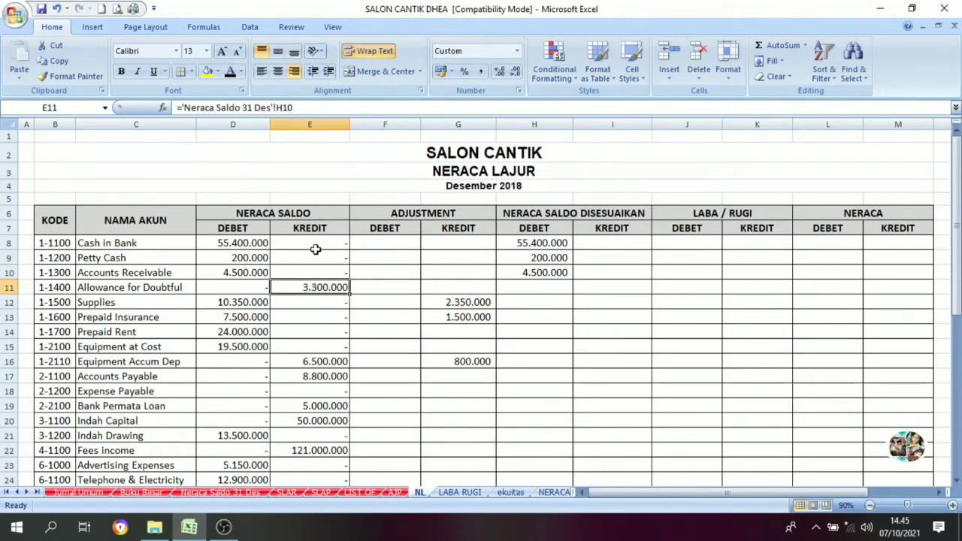
left_click_drag(411, 217, 419, 323)
left_click(410, 285)
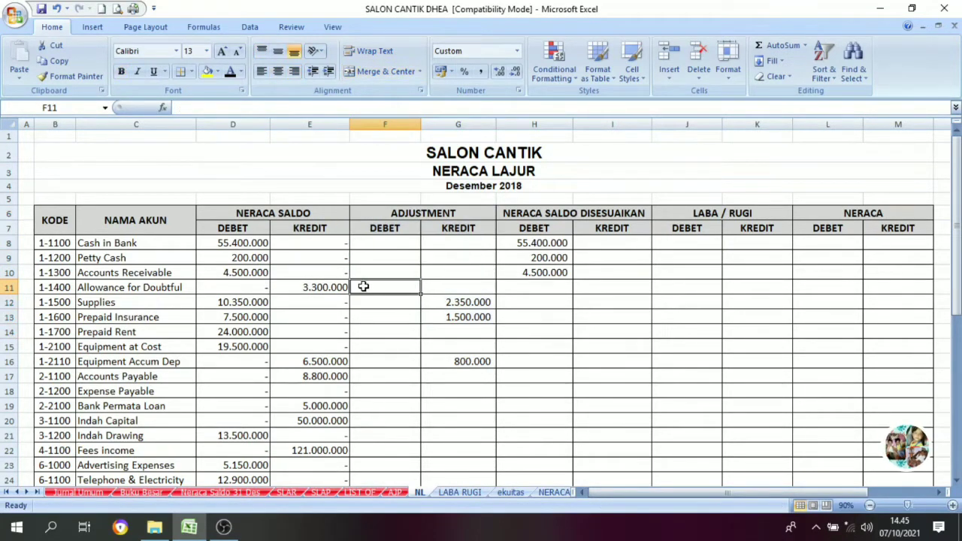
left_click_drag(402, 290, 456, 294)
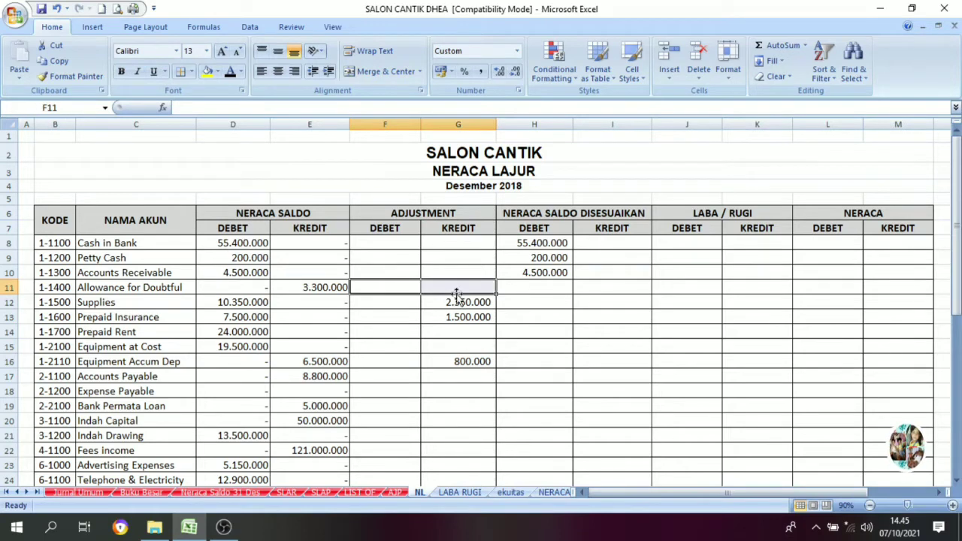
left_click(304, 289)
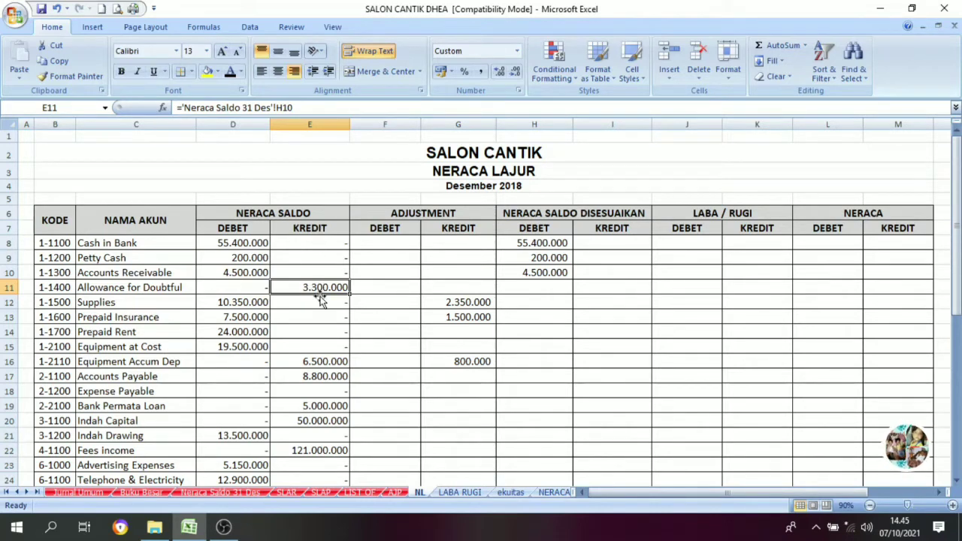
left_click(592, 293)
type("=E11")
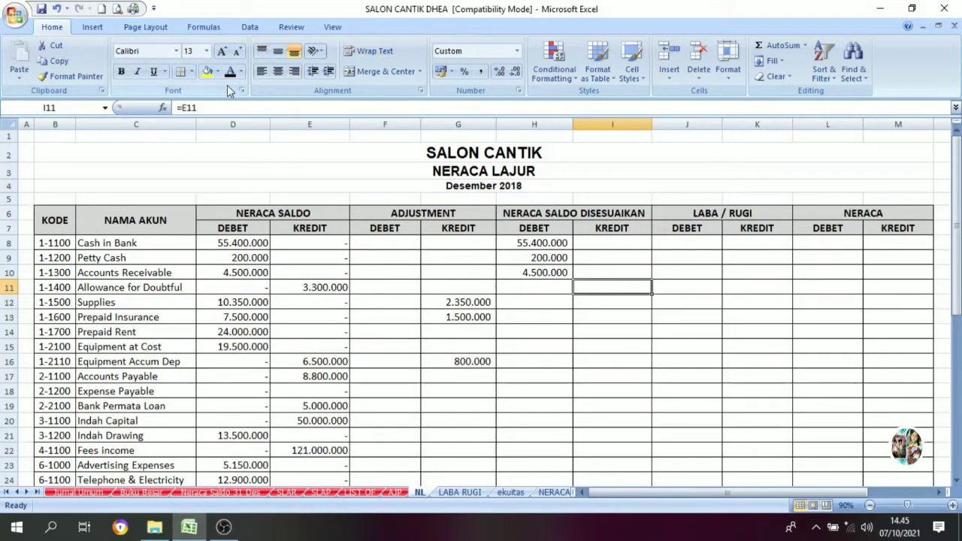
key("ctrl+Return")
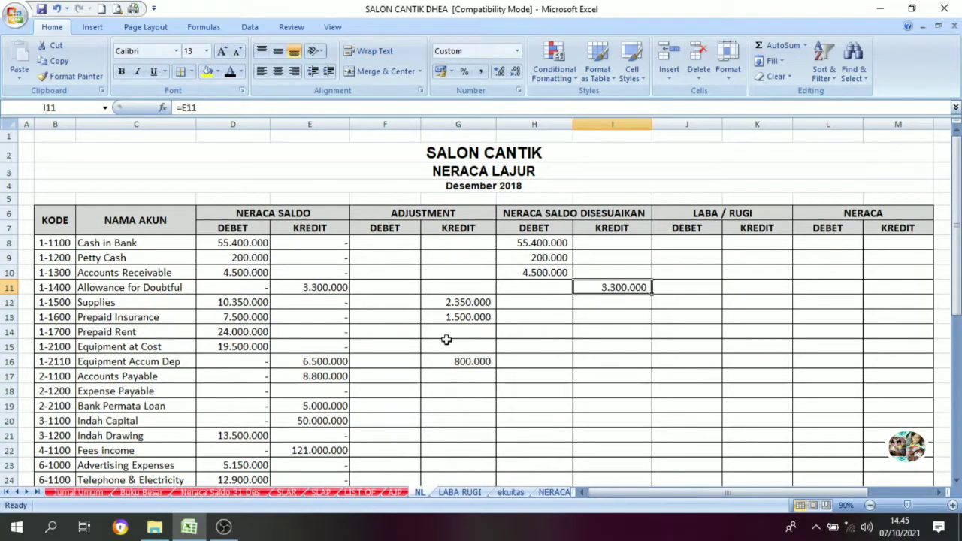
Examine the Supplies row under the NERACA SALDO debit and ADJUSTMENT credit columns
left_click(542, 300)
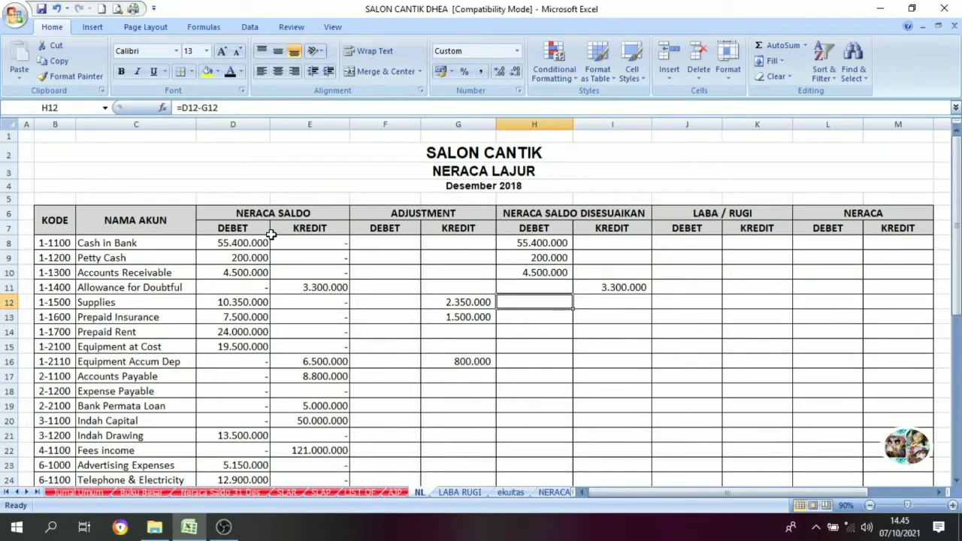
left_click(258, 305)
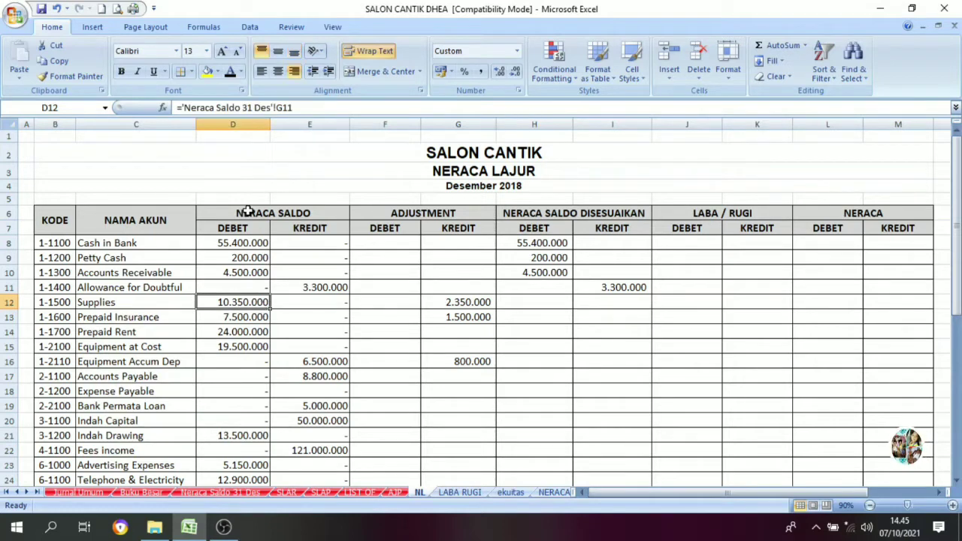
left_click_drag(248, 211, 268, 287)
left_click(246, 303)
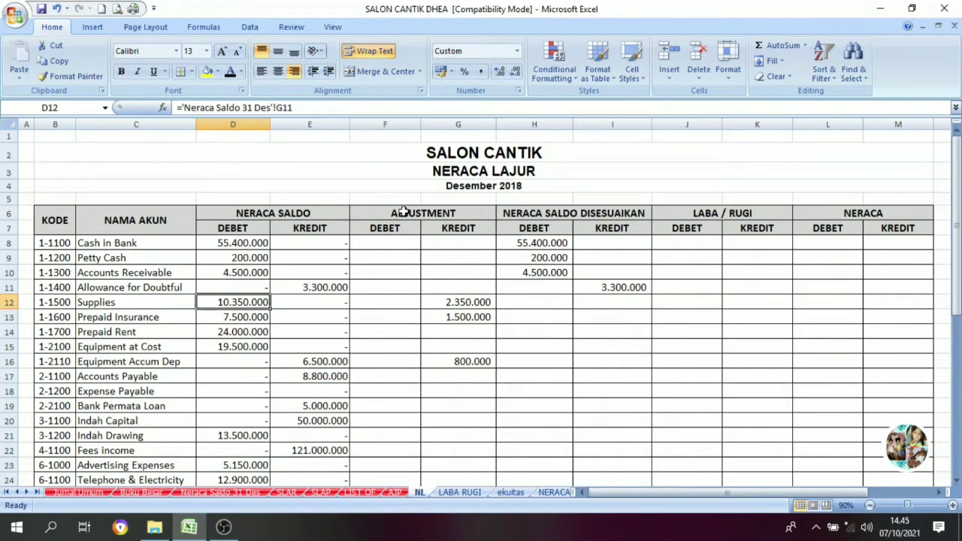
left_click_drag(399, 213, 404, 275)
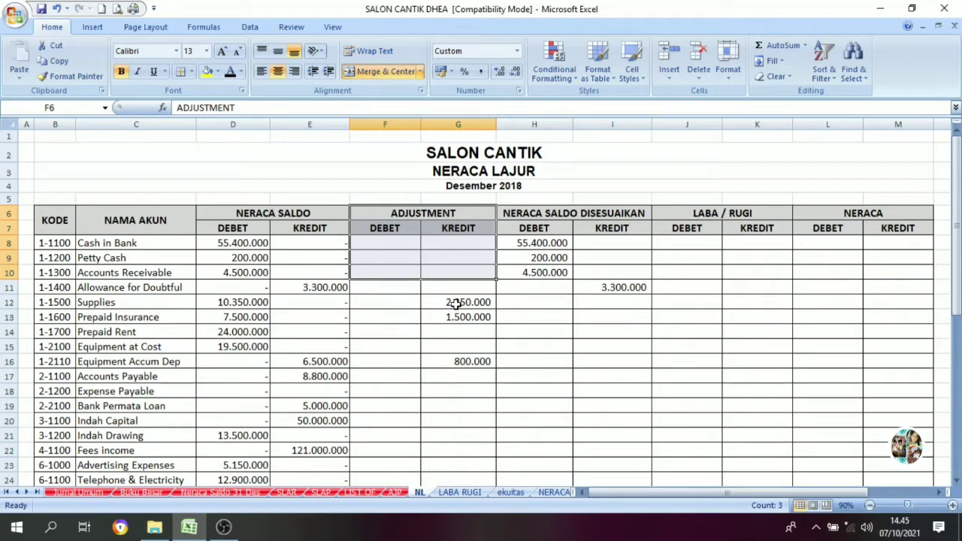
left_click(456, 302)
left_click(459, 230)
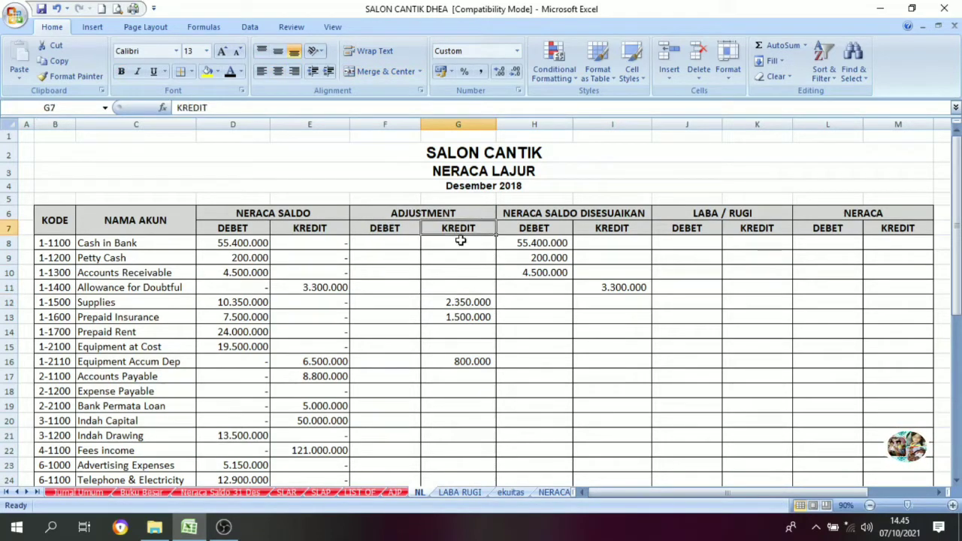
left_click_drag(460, 240, 462, 303)
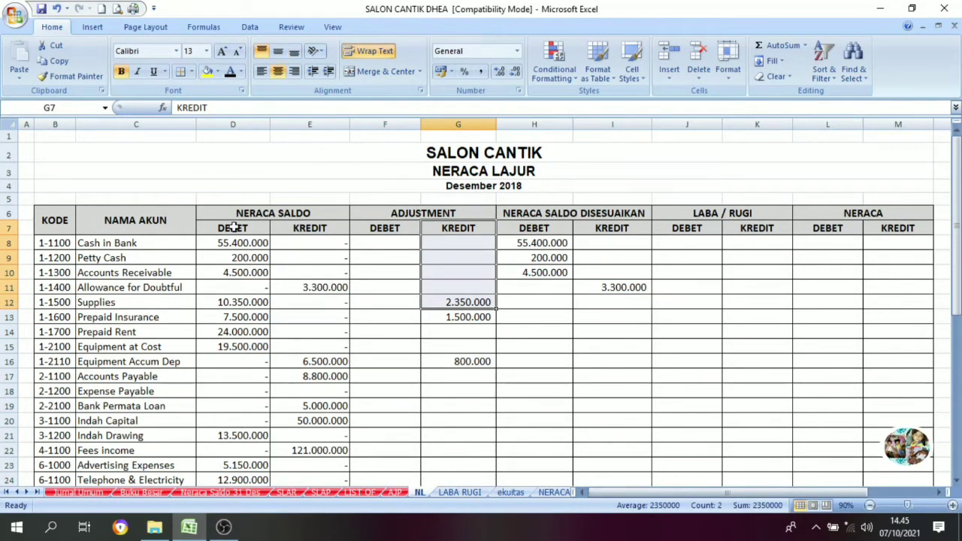
left_click_drag(235, 228, 240, 298)
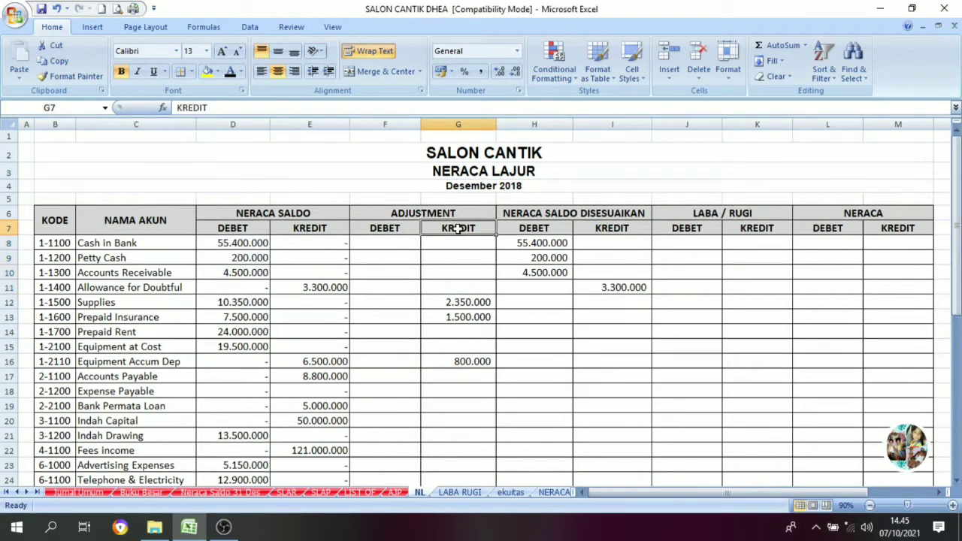
left_click_drag(456, 227, 466, 301)
left_click(465, 301)
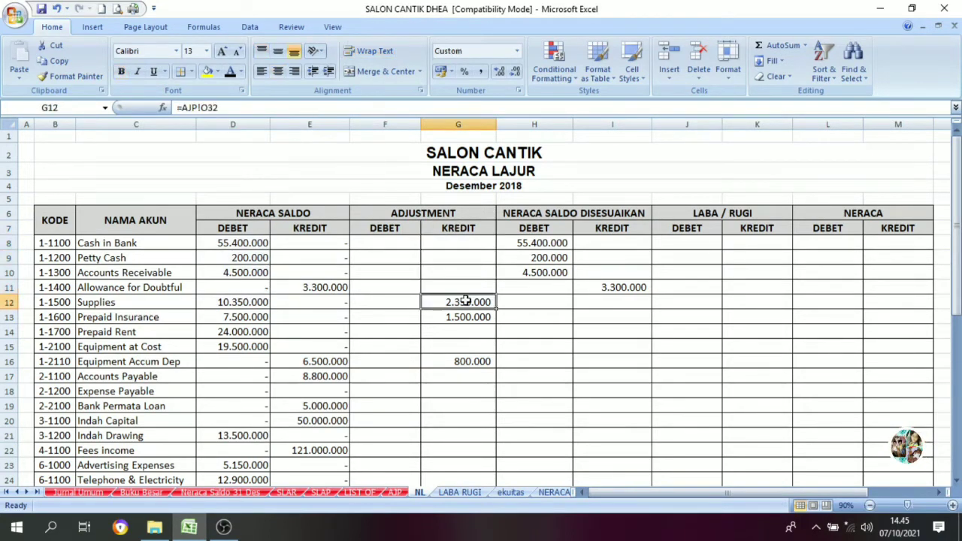
Compare Supplies' debit in D12 with its adjustment credit in G12 and set the font colour of the adjusted debit in H12 to black
left_click(232, 302)
left_click(466, 303)
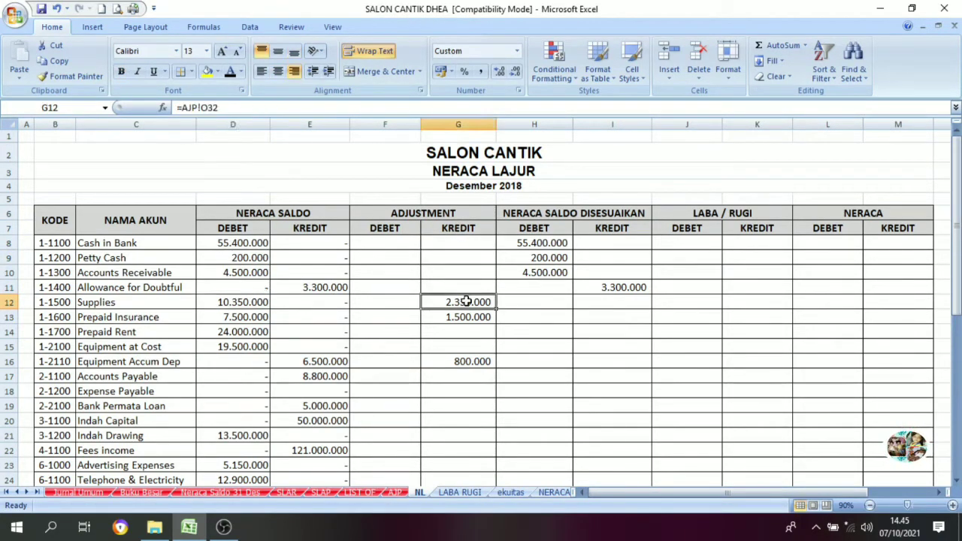
left_click(223, 302)
left_click(427, 302)
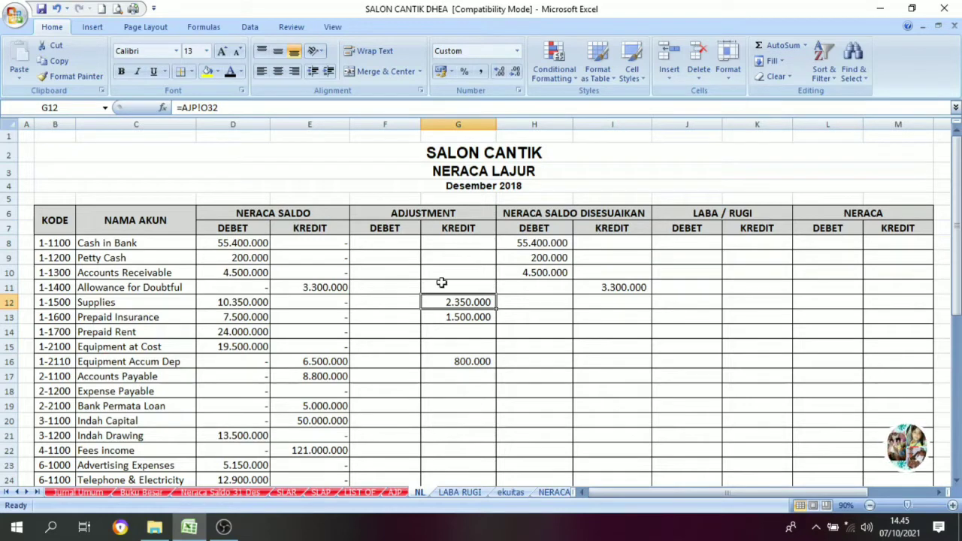
left_click(233, 304)
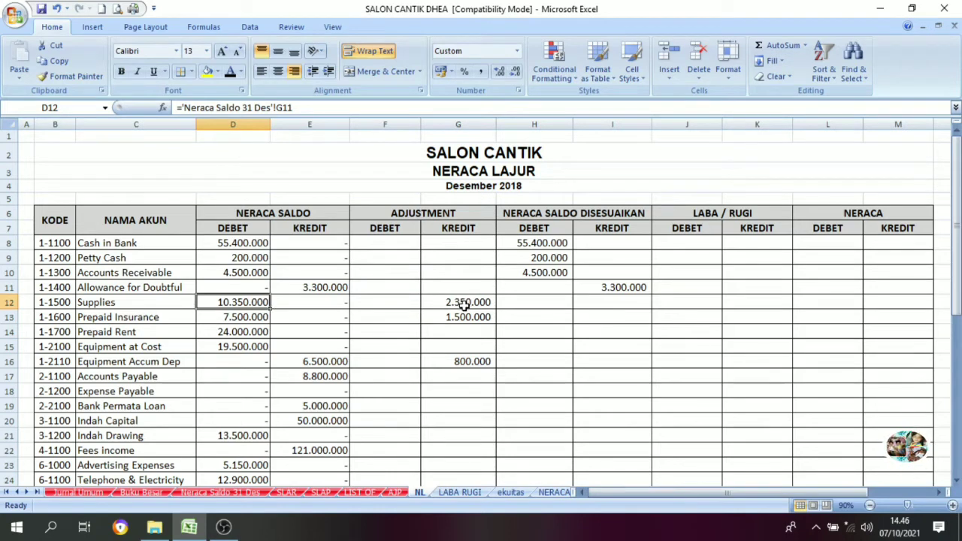
left_click(516, 303)
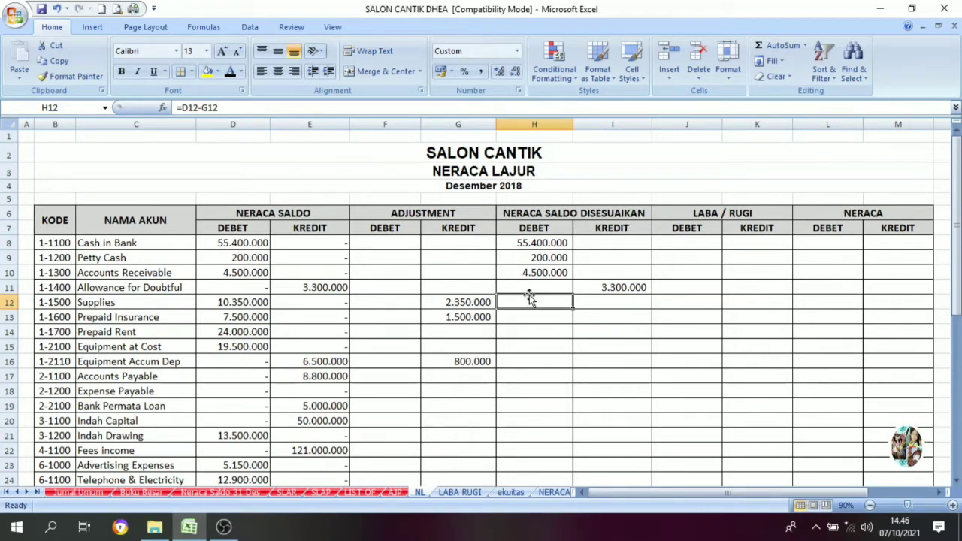
left_click(230, 71)
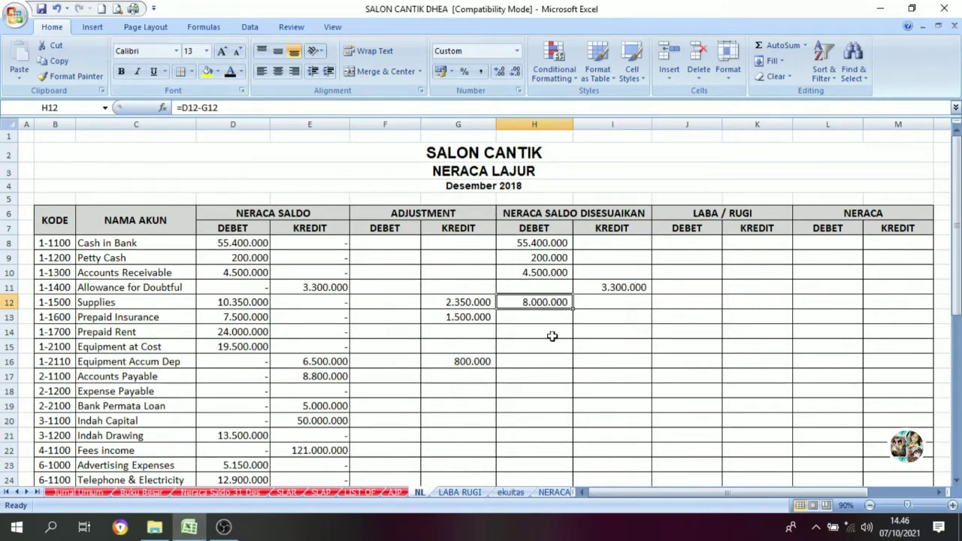
left_click(244, 301)
left_click(485, 299)
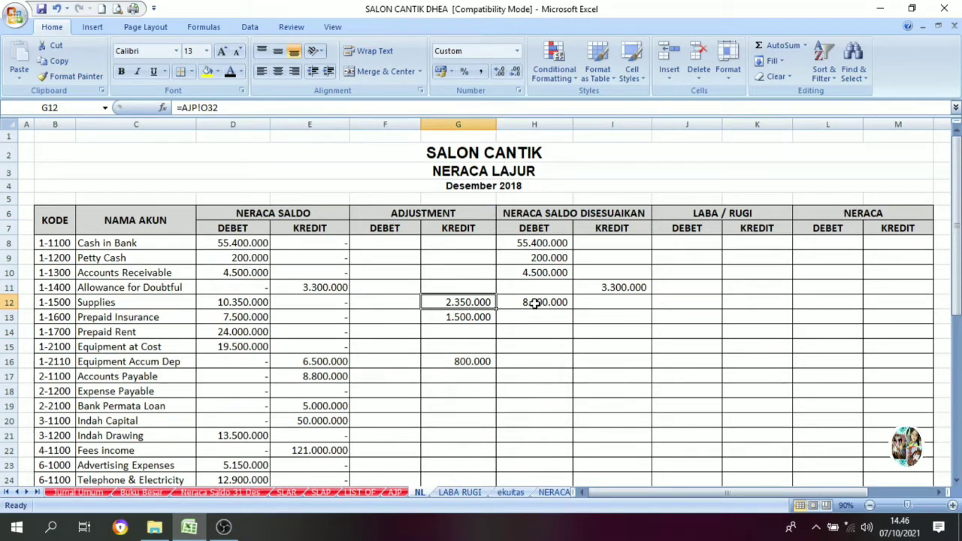
Compare Prepaid Insurance's debit in D13 with its adjustment credit in G13 and set the font colour of the adjusted debit in H13 to black
left_click(534, 303)
left_click(532, 316)
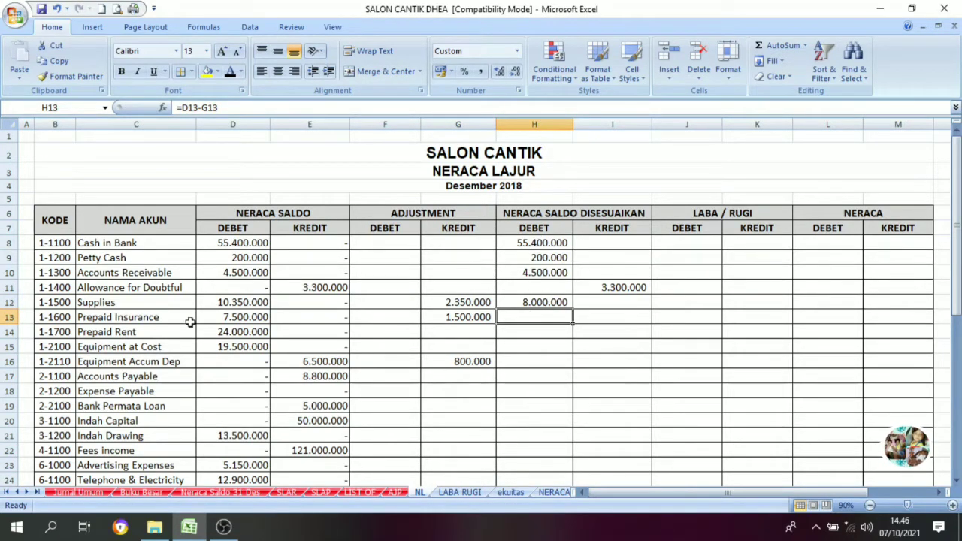
left_click(247, 320)
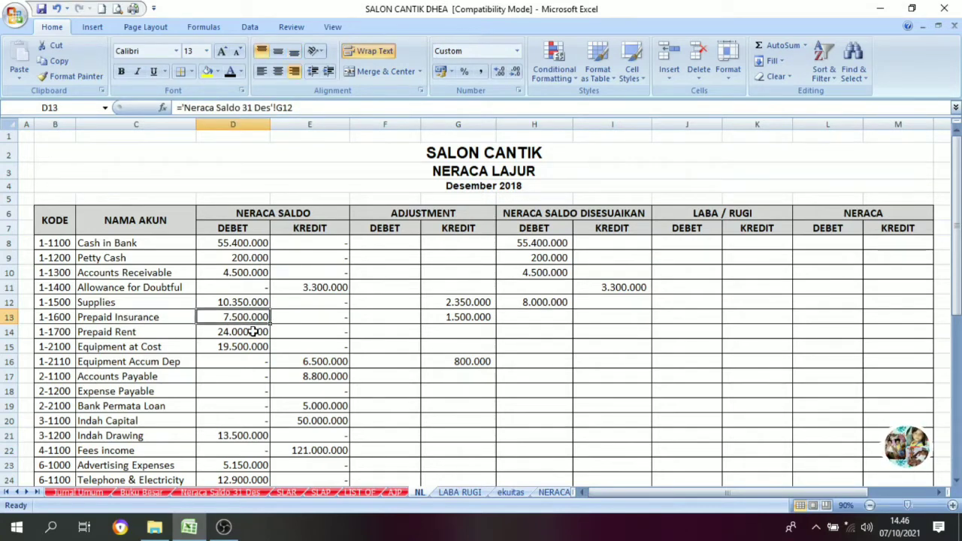
left_click(451, 317)
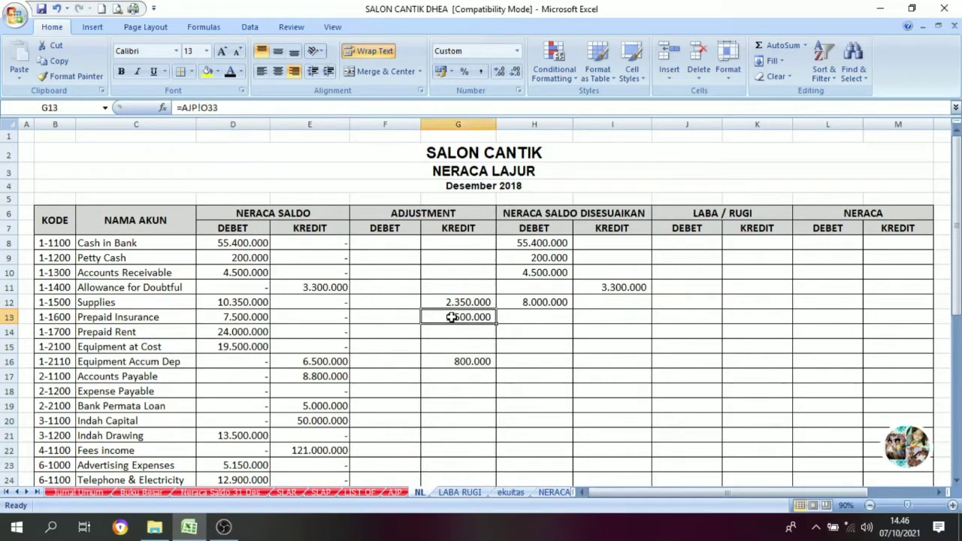
left_click(245, 319)
left_click(448, 321)
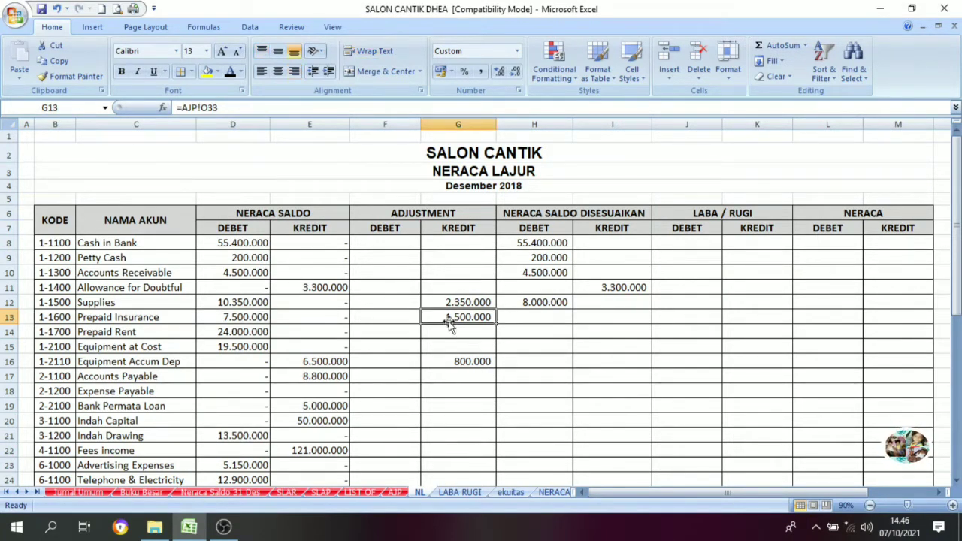
left_click(245, 318)
left_click(465, 317)
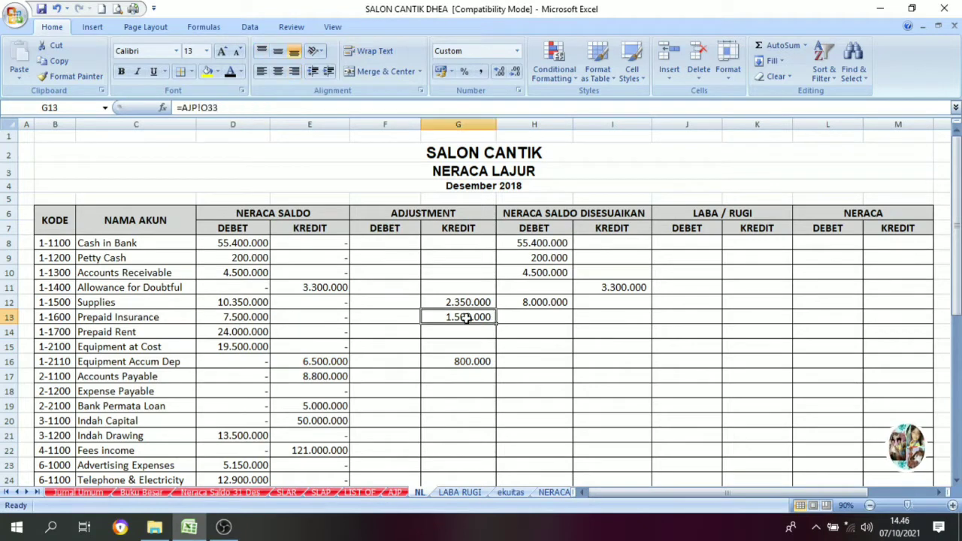
left_click(253, 312)
left_click(451, 315)
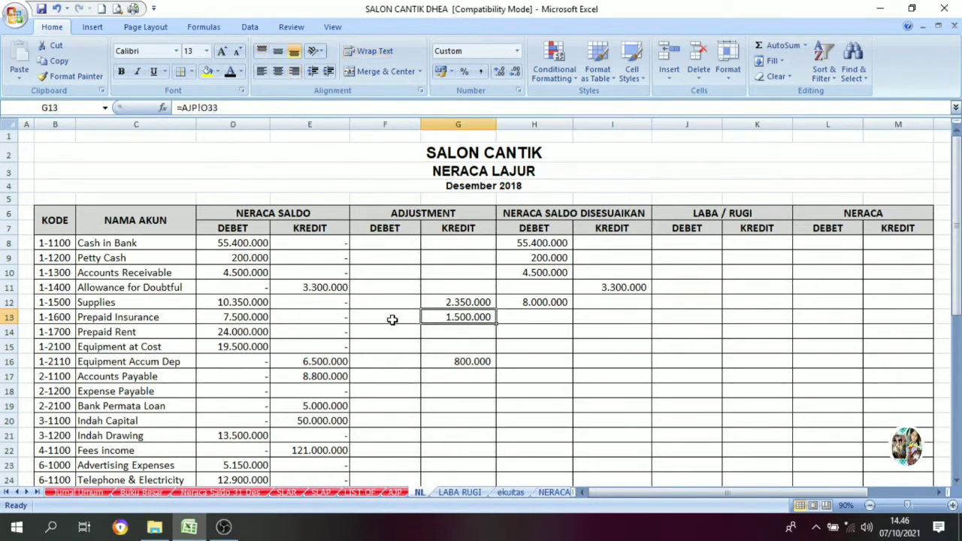
left_click(262, 316)
left_click(456, 318)
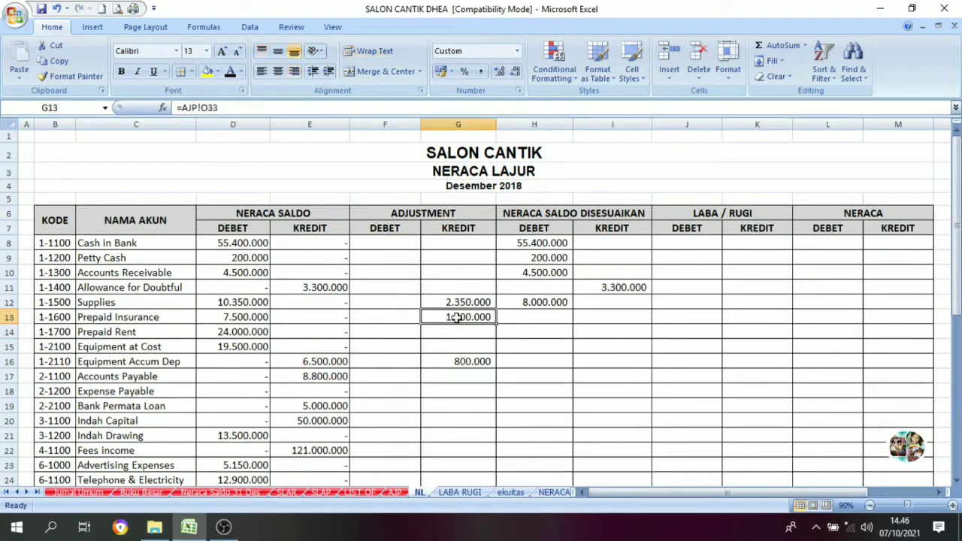
left_click(530, 315)
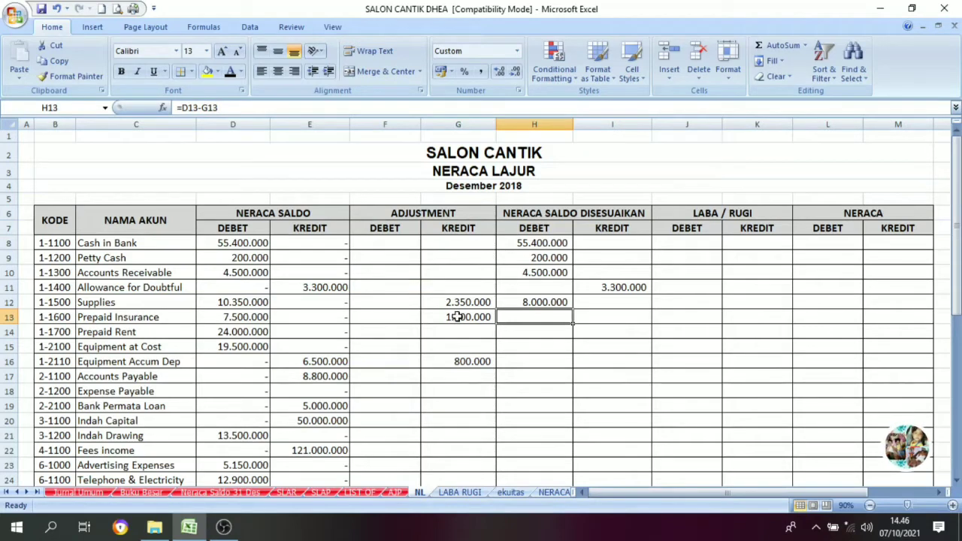
left_click(231, 71)
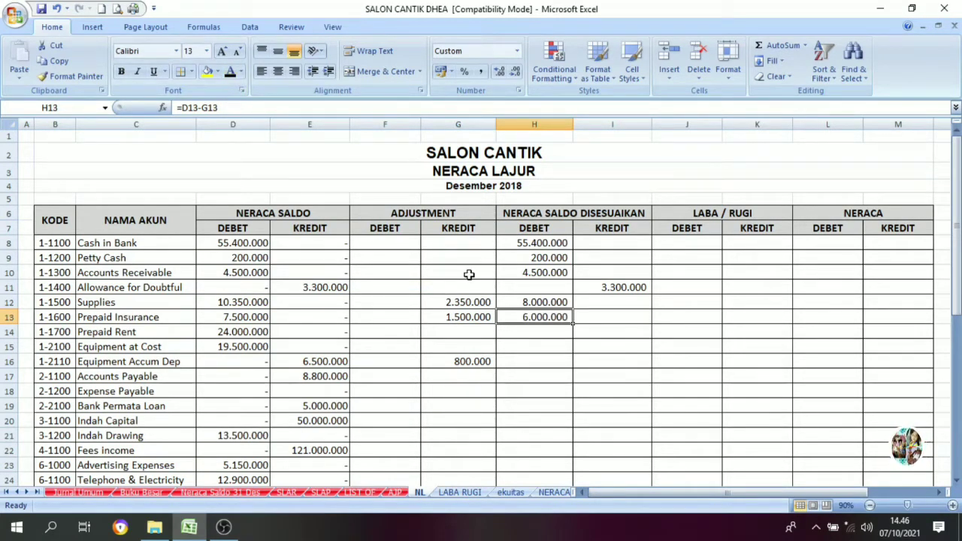
Check the Equipment at Cost row for adjustments and set the font colour of its adjusted debit in H15 to black
left_click(229, 346)
left_click_drag(418, 211, 413, 350)
left_click(389, 348)
left_click(422, 345)
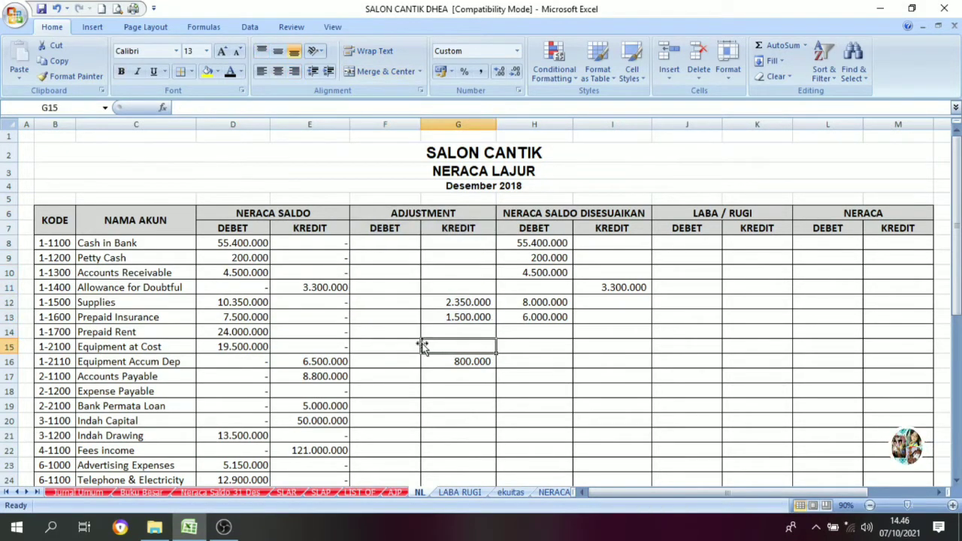
left_click(390, 346)
left_click(248, 345)
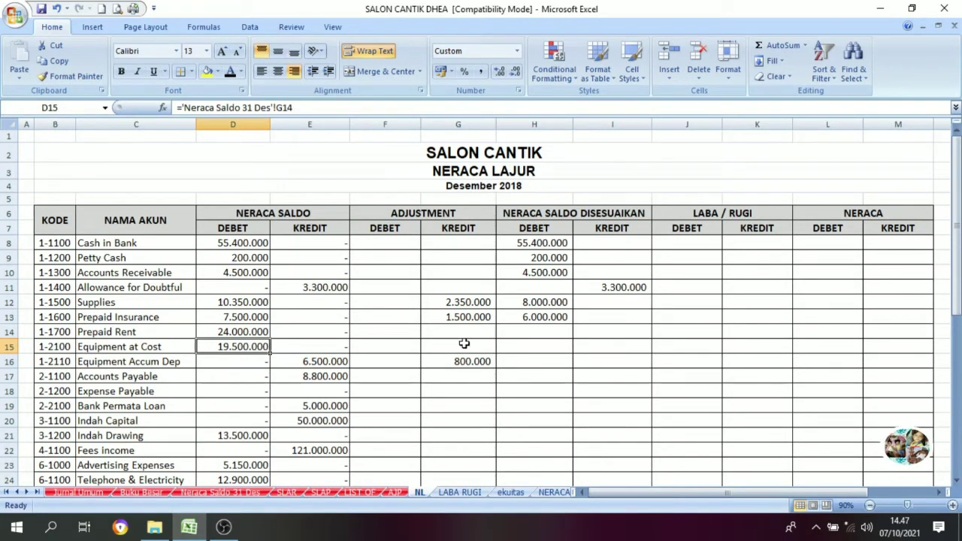
left_click(518, 343)
type("=D15")
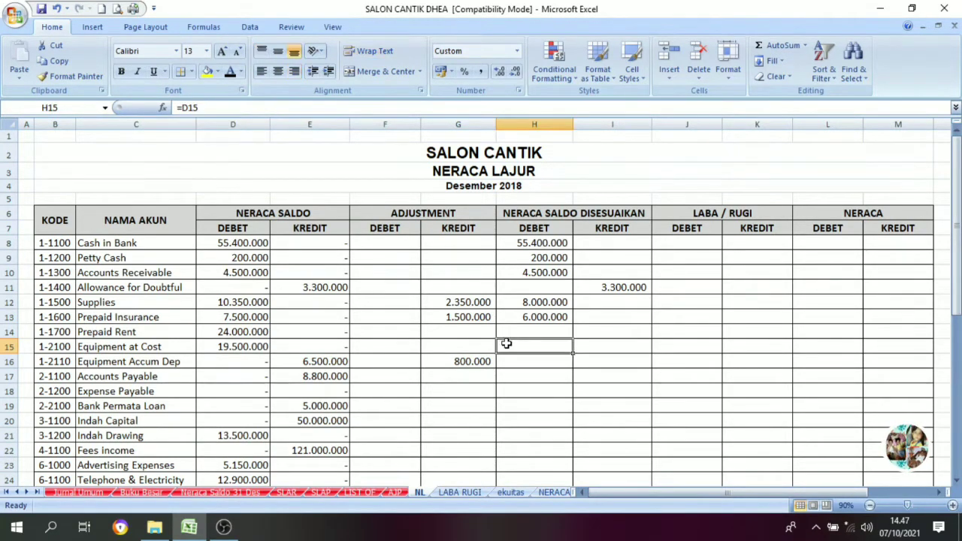
key("ctrl+Return")
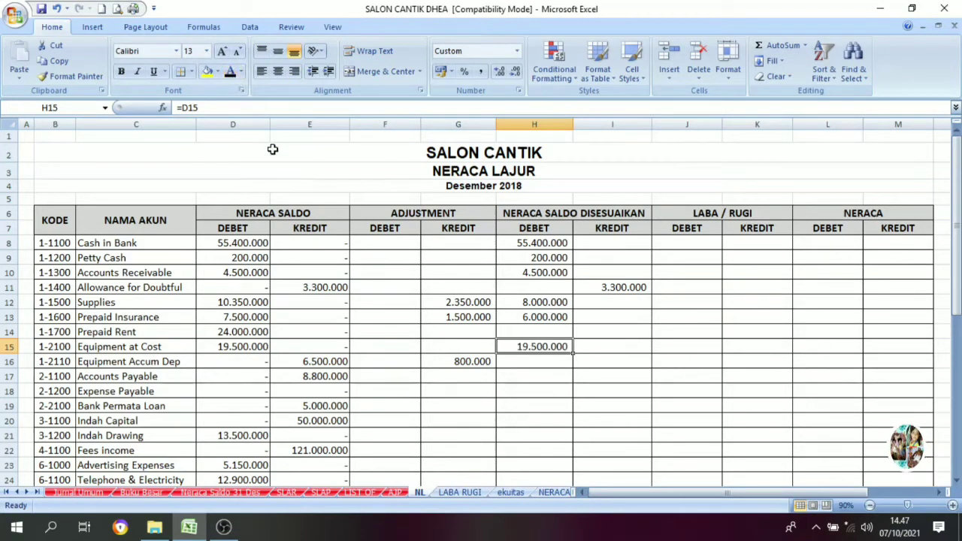
Compare Equipment Accum Dep's credit in E16 with its adjustment credit in G16 and set the font colour of the adjusted credit in I16 to black
left_click(306, 361)
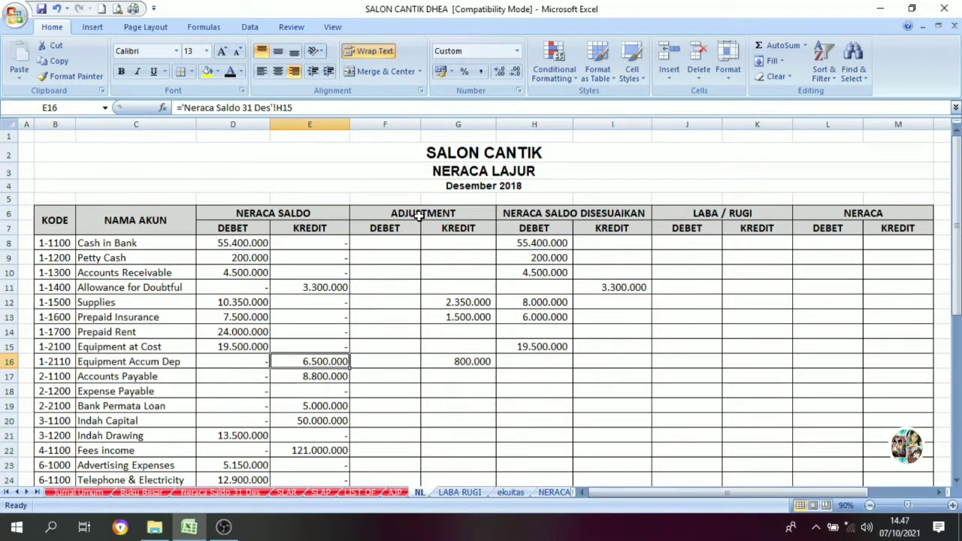
left_click(472, 364)
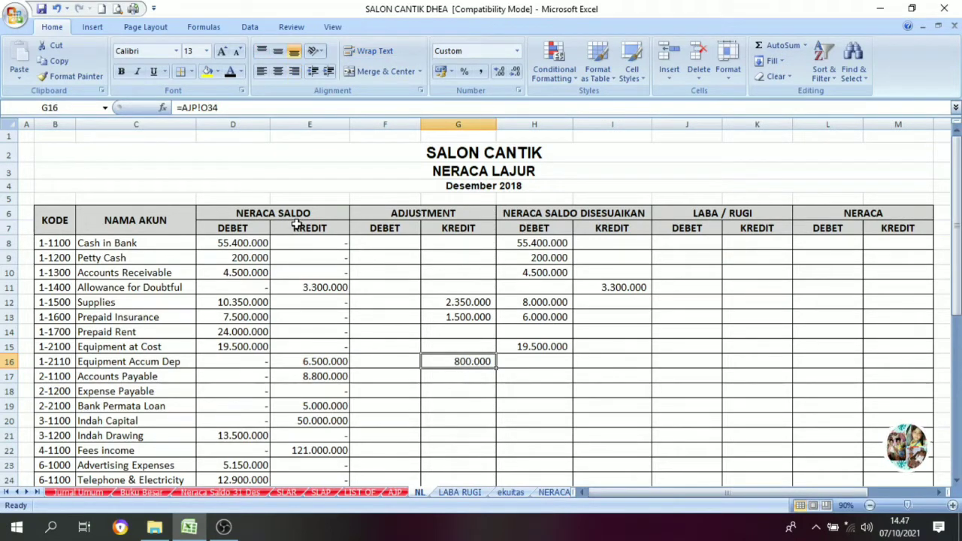
left_click(323, 360)
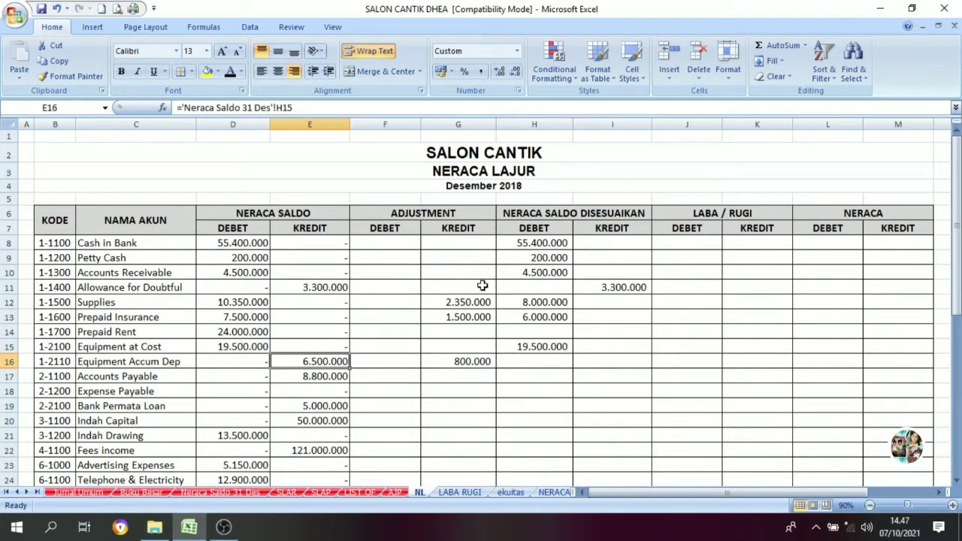
left_click(460, 363)
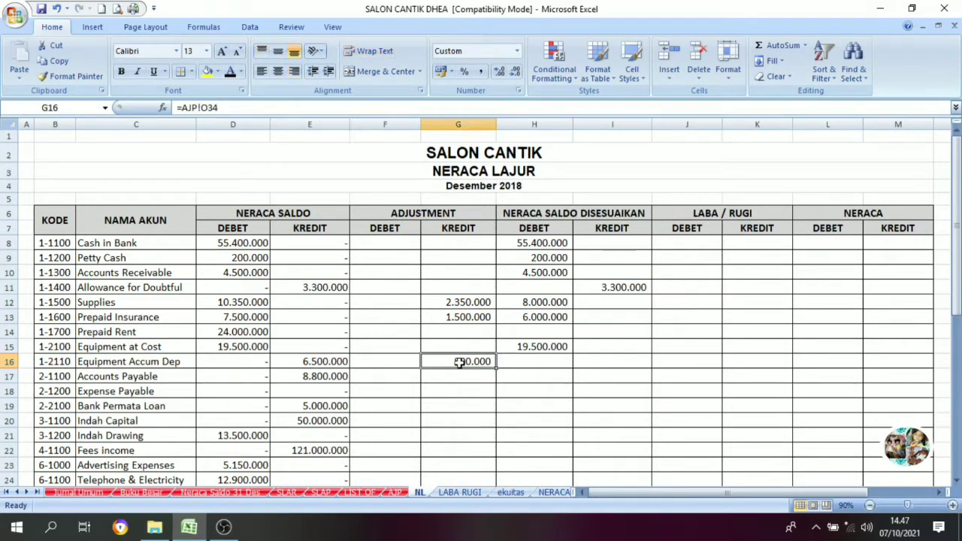
left_click(332, 361)
left_click(465, 358)
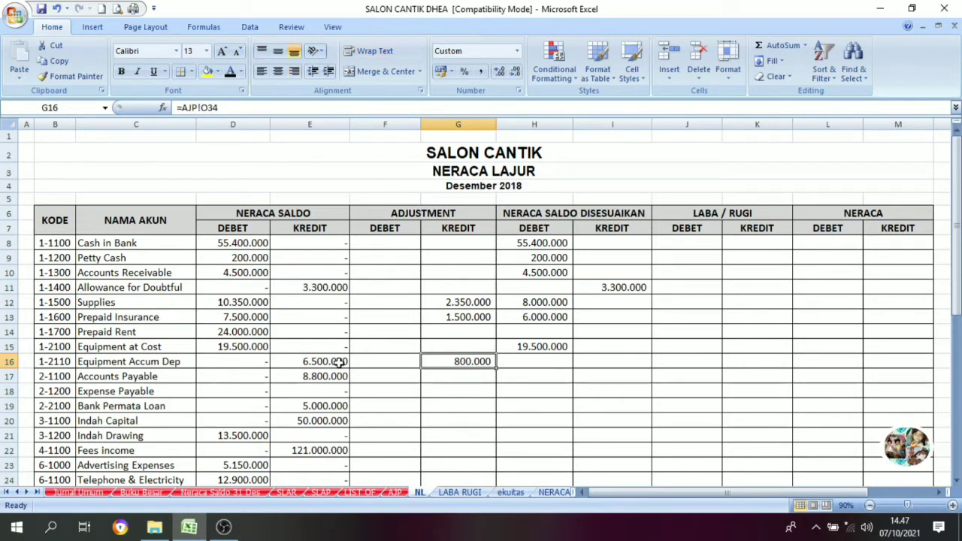
left_click(320, 362)
left_click(444, 365)
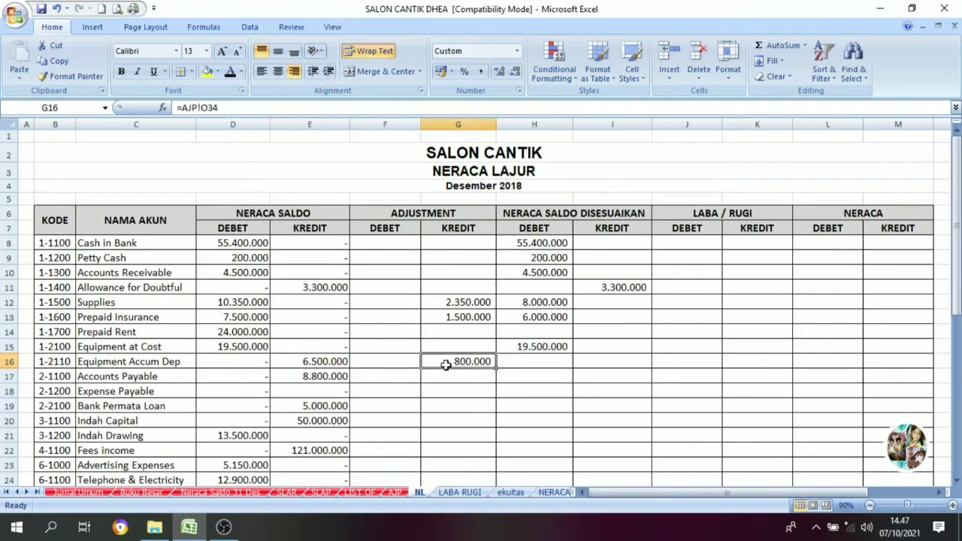
left_click(600, 361)
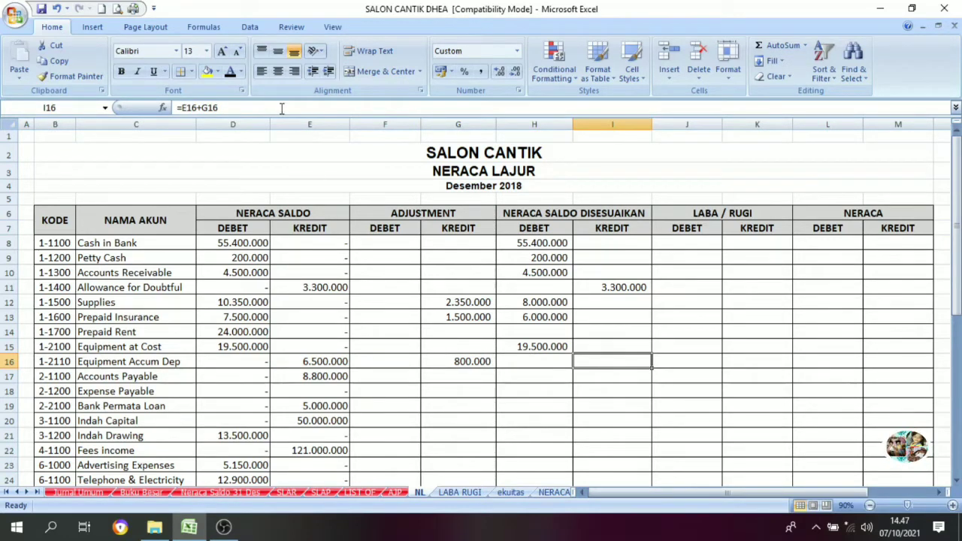
left_click(231, 75)
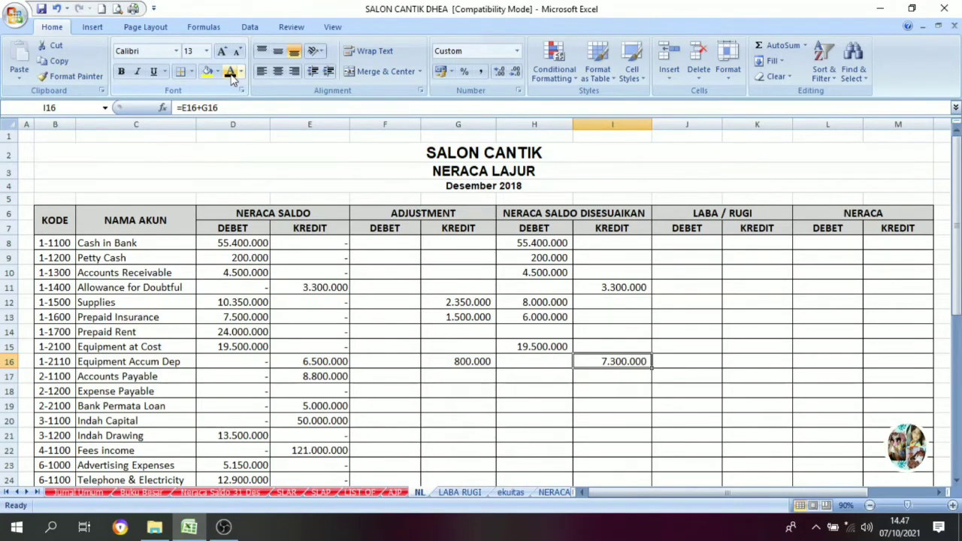
Set the font colour of the remaining adjusted trial balance amounts in H17:I34 to black
scroll(455, 331, "down", 3)
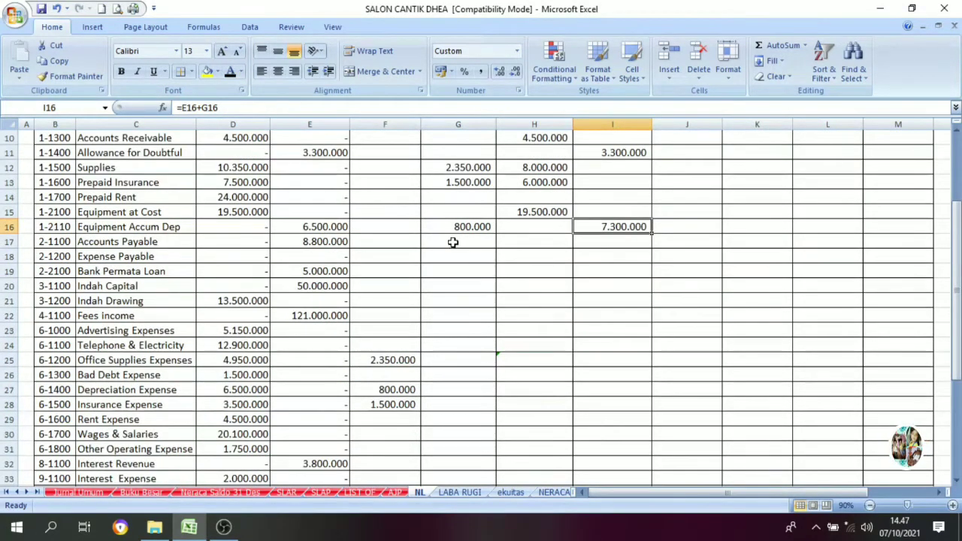
left_click_drag(452, 242, 607, 419)
left_click(607, 284)
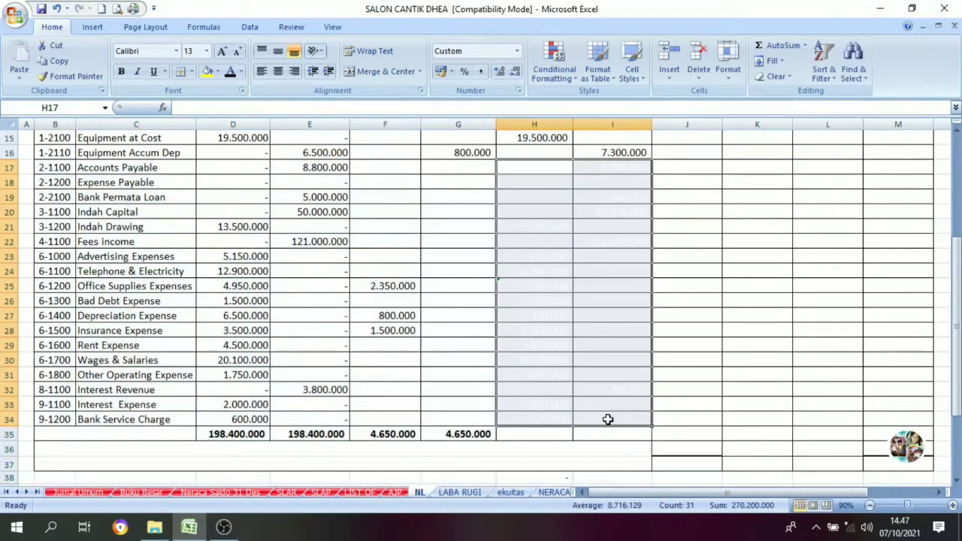
left_click(230, 72)
left_click(547, 417)
Review the NERACA SALDO DISESUAIKAN debit and credit amounts from Cash in Bank through Bank Service Charge, including the Office Supplies Expenses formula in H25
scroll(563, 392, "up", 5)
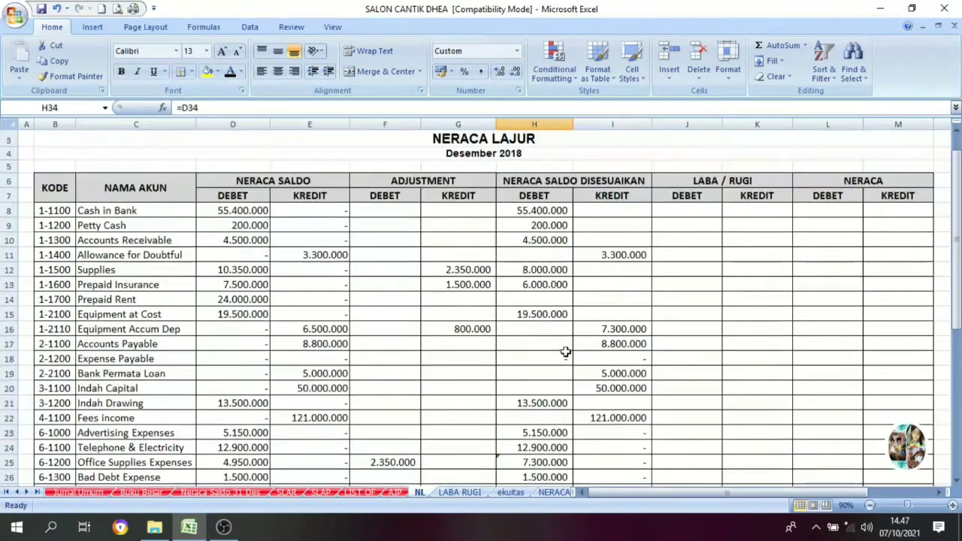
scroll(564, 352, "down", 3)
left_click_drag(263, 285, 527, 424)
left_click(546, 380)
scroll(591, 370, "down", 3)
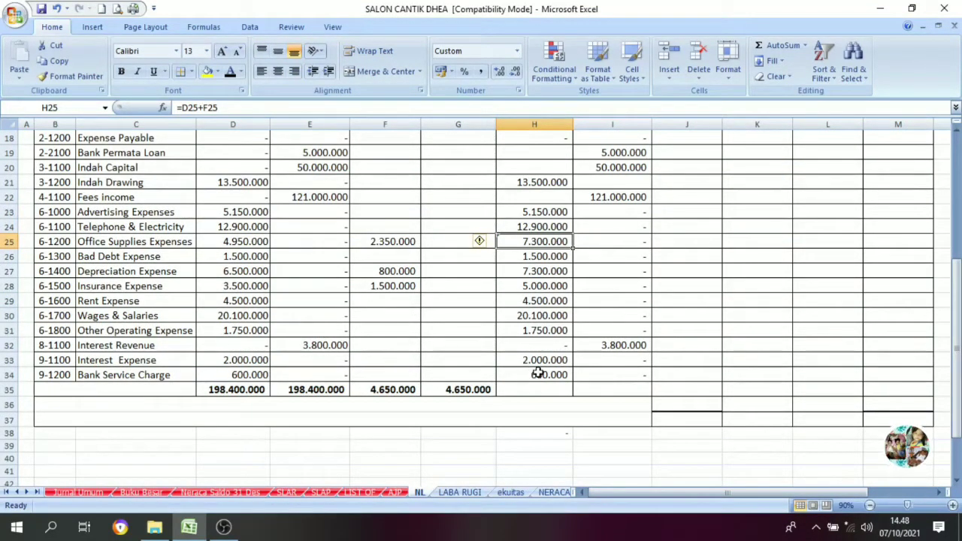
left_click(599, 378)
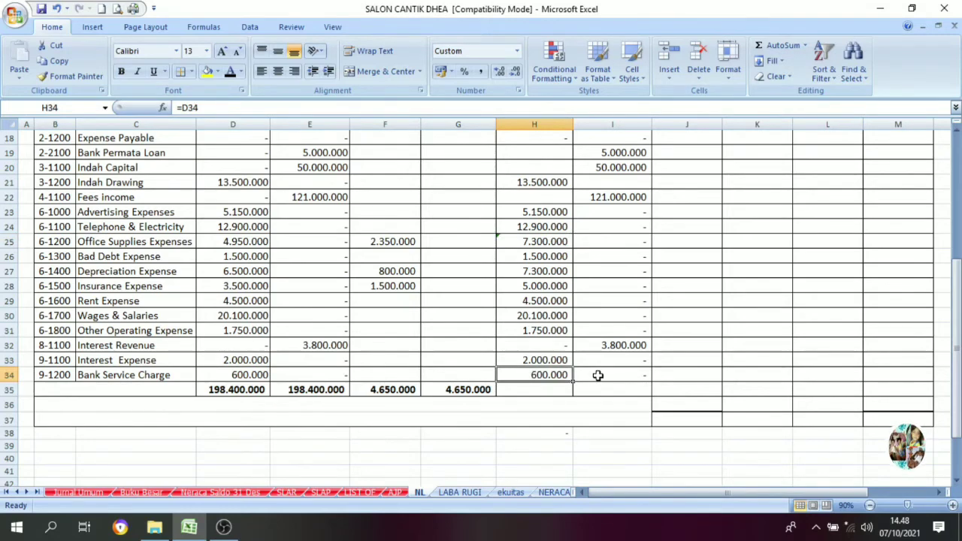
scroll(526, 316, "up", 6)
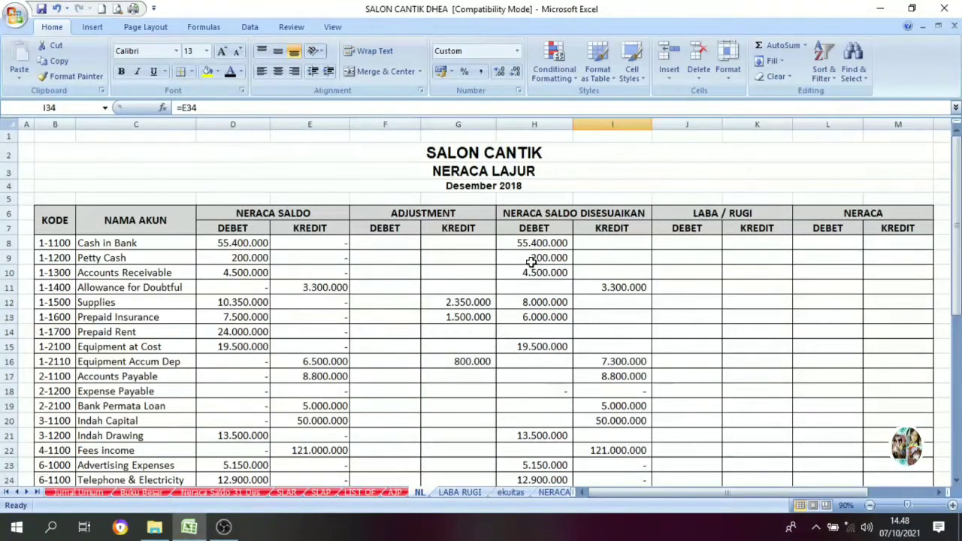
left_click_drag(522, 243, 601, 449)
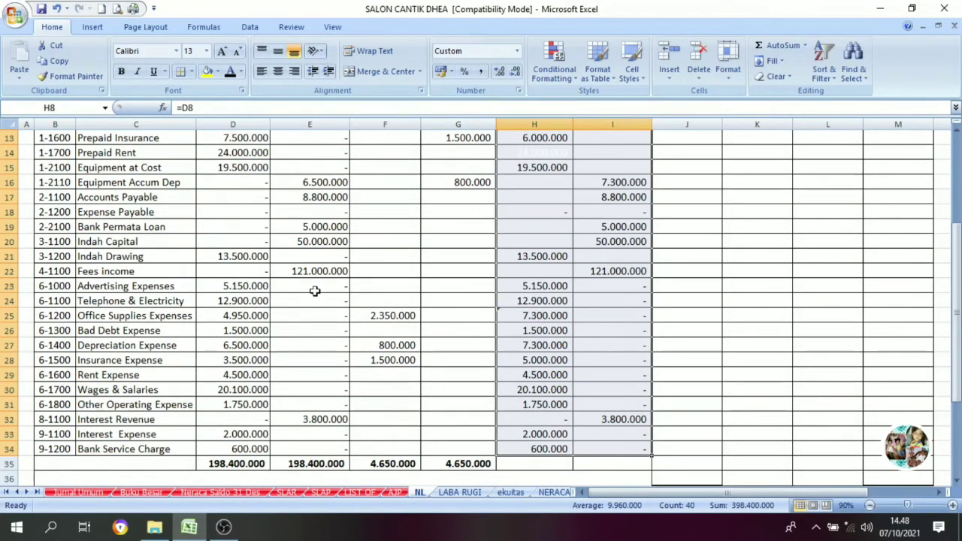
scroll(314, 291, "up", 4)
scroll(456, 301, "down", 2)
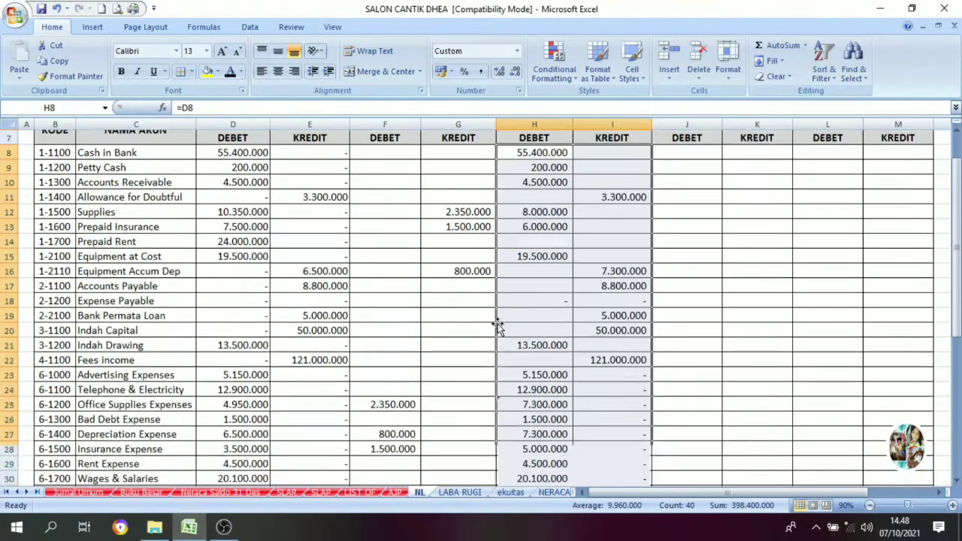
scroll(497, 325, "down", 3)
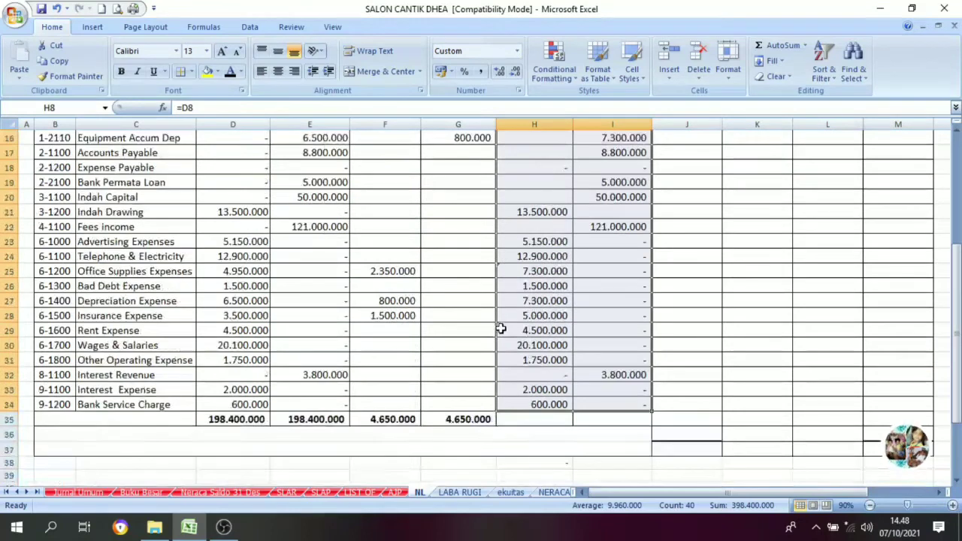
Set the font colour of the adjusted trial balance totals in H35:I35 to black and compare the debit and credit totals
left_click(528, 418)
left_click_drag(515, 416, 578, 419)
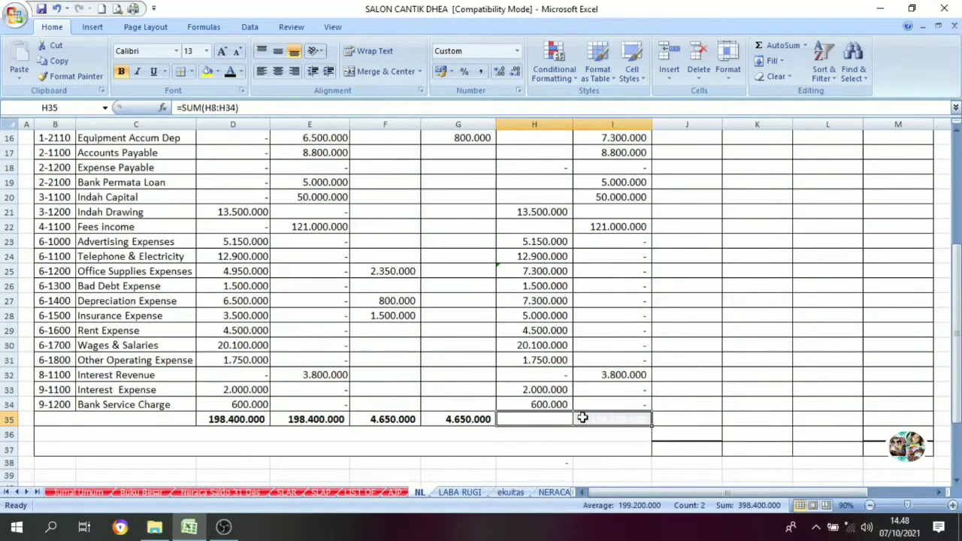
left_click(230, 73)
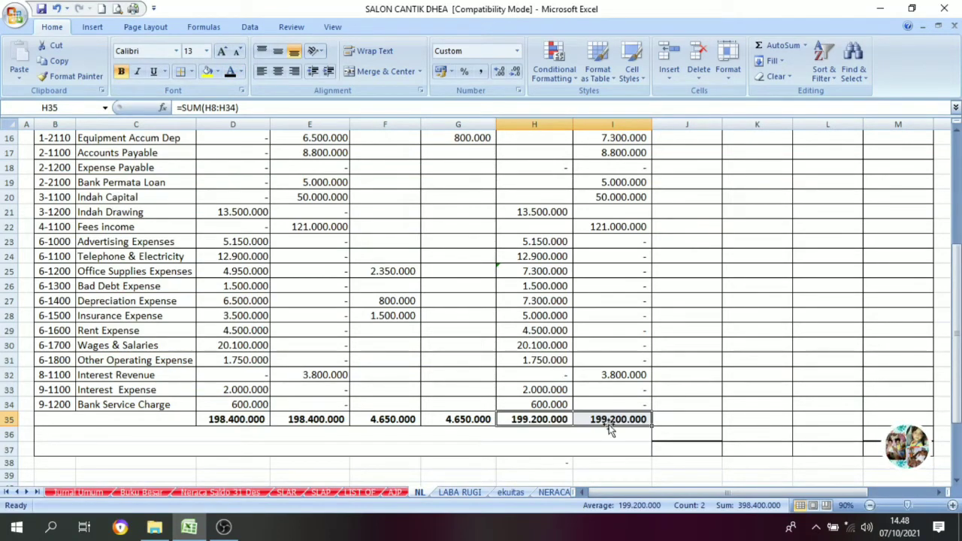
left_click(534, 421)
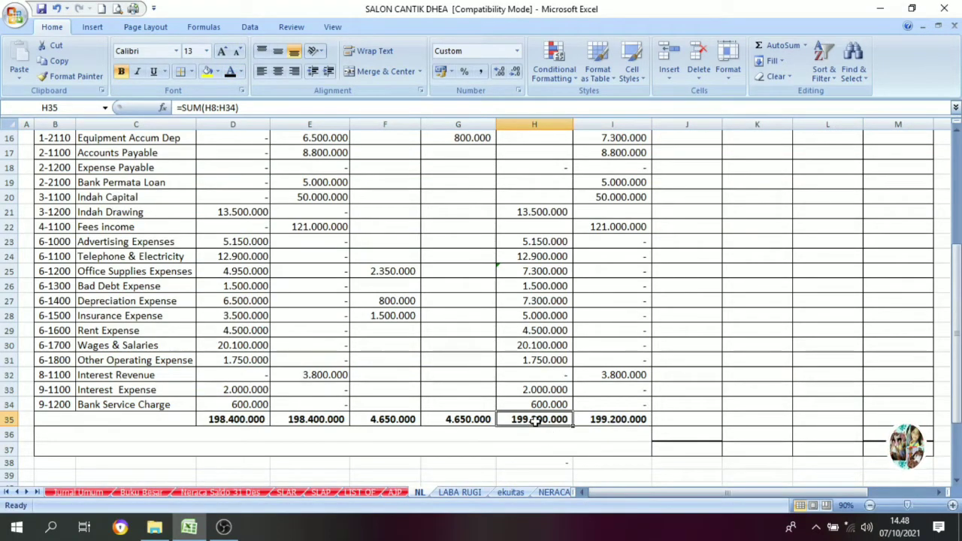
left_click(628, 419)
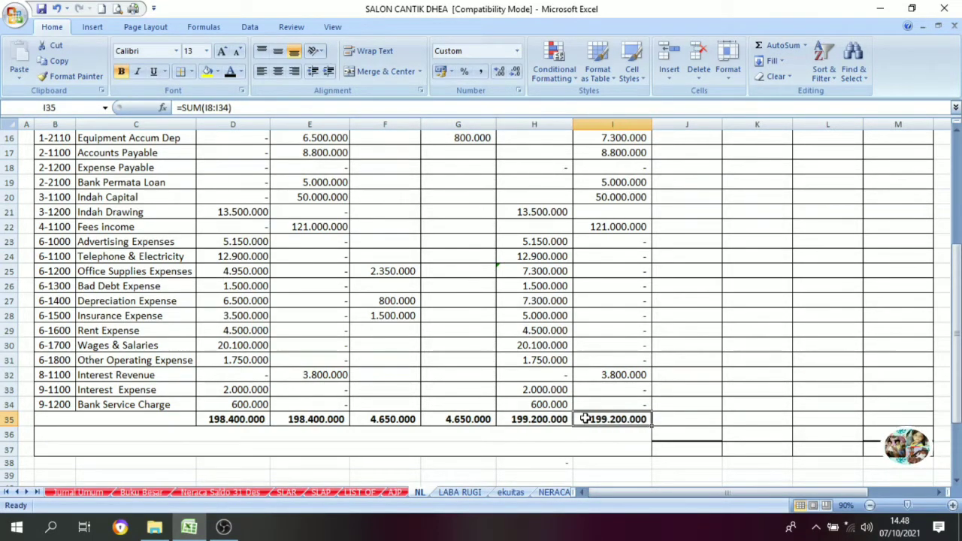
scroll(595, 414, "up", 4)
scroll(596, 414, "up", 1)
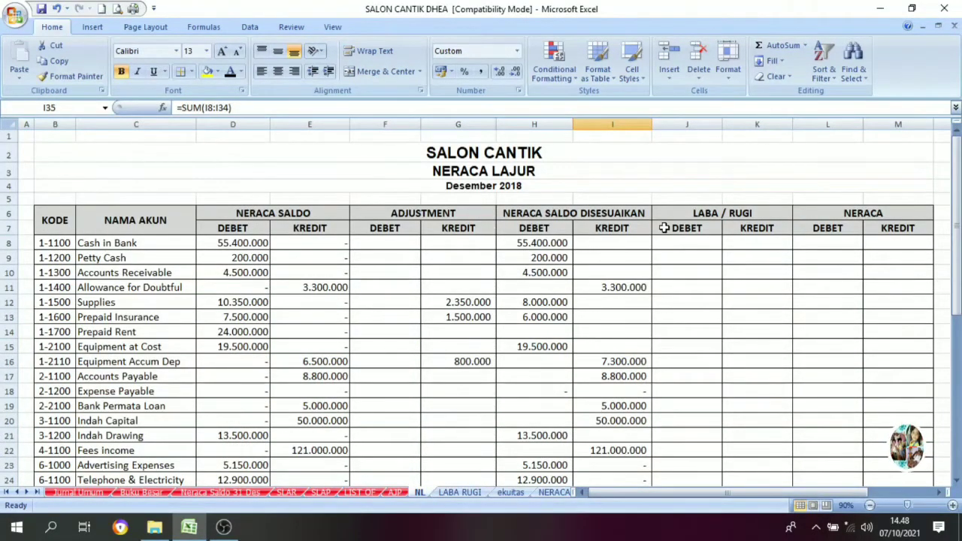
Examine the LABA / RUGI debit and credit columns against the account rows of the Neraca Lajur
scroll(708, 225, "down", 3)
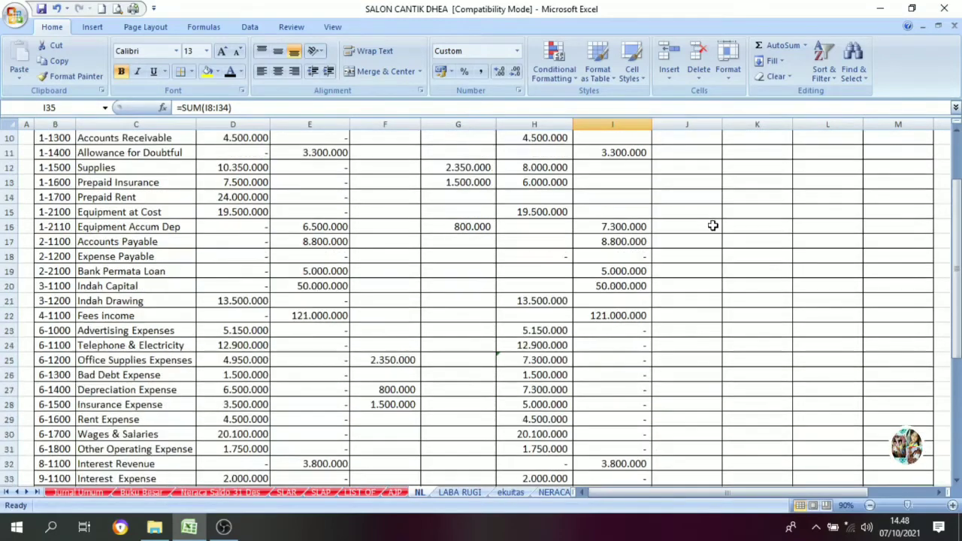
scroll(710, 229, "up", 3)
left_click(713, 243)
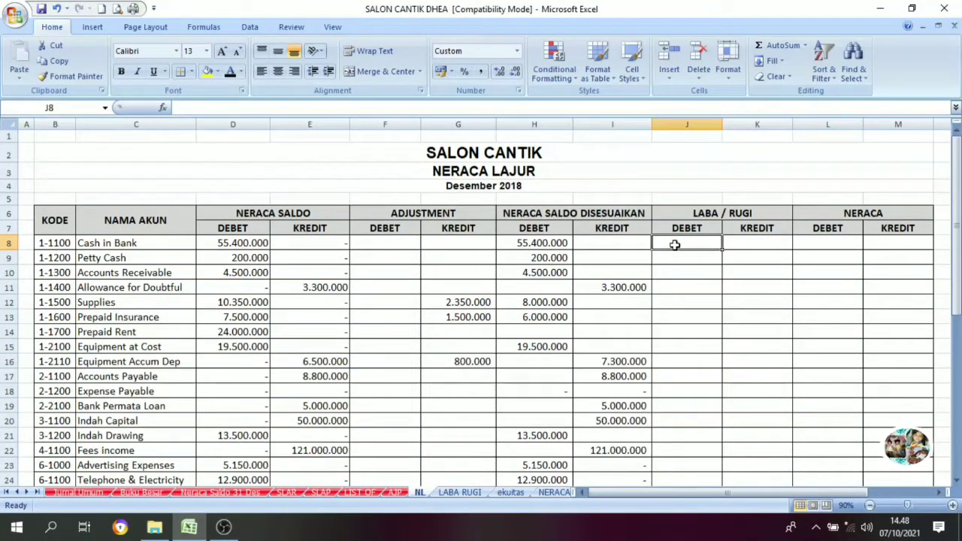
left_click_drag(675, 244, 760, 245)
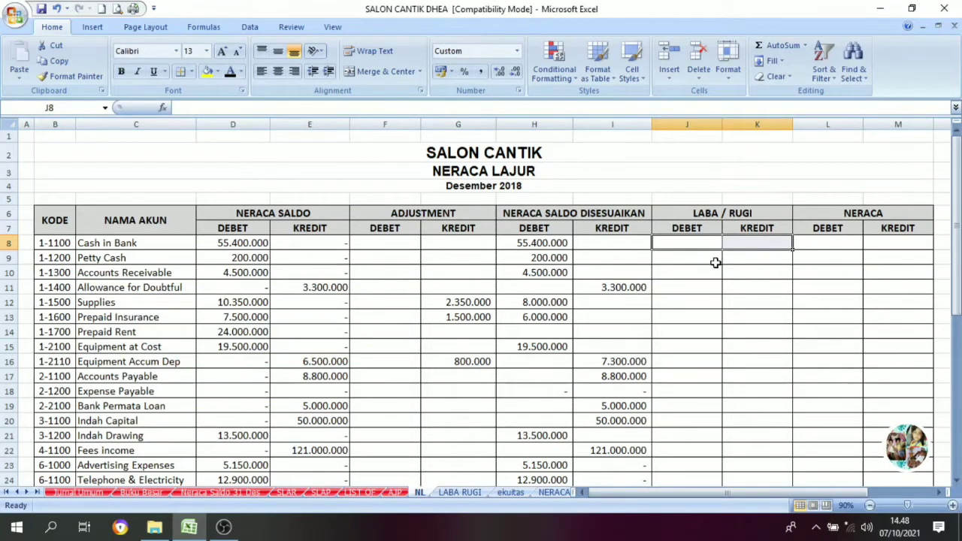
scroll(714, 262, "down", 2)
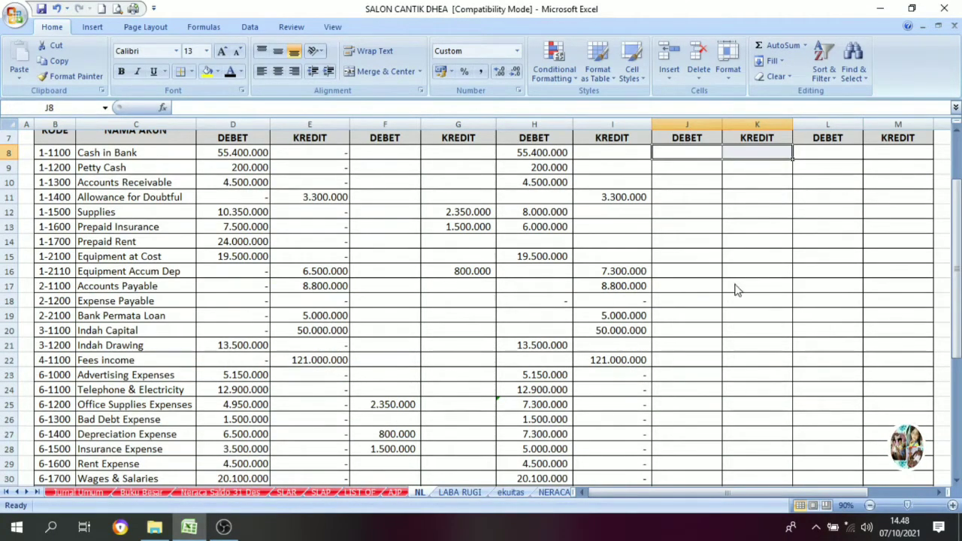
scroll(727, 263, "up", 2)
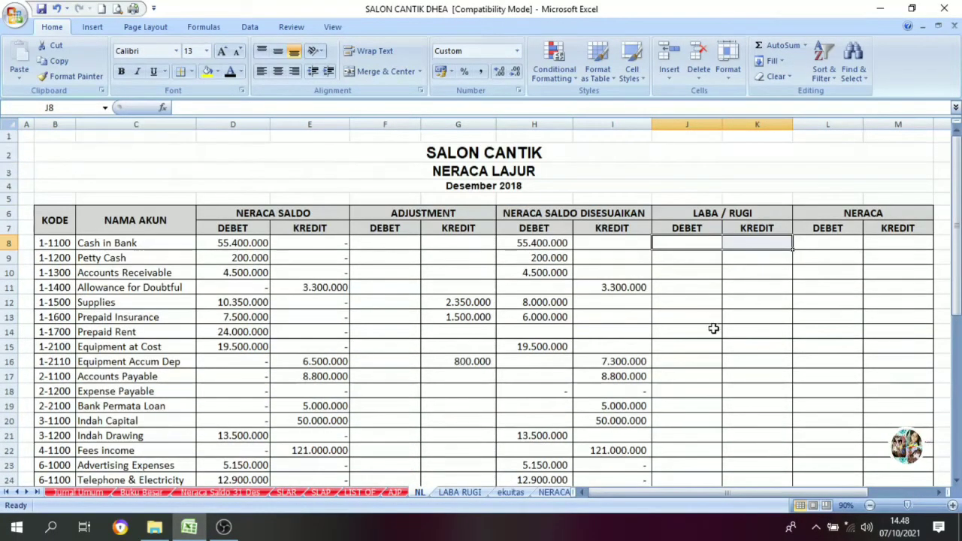
scroll(710, 326, "down", 2)
scroll(725, 334, "up", 2)
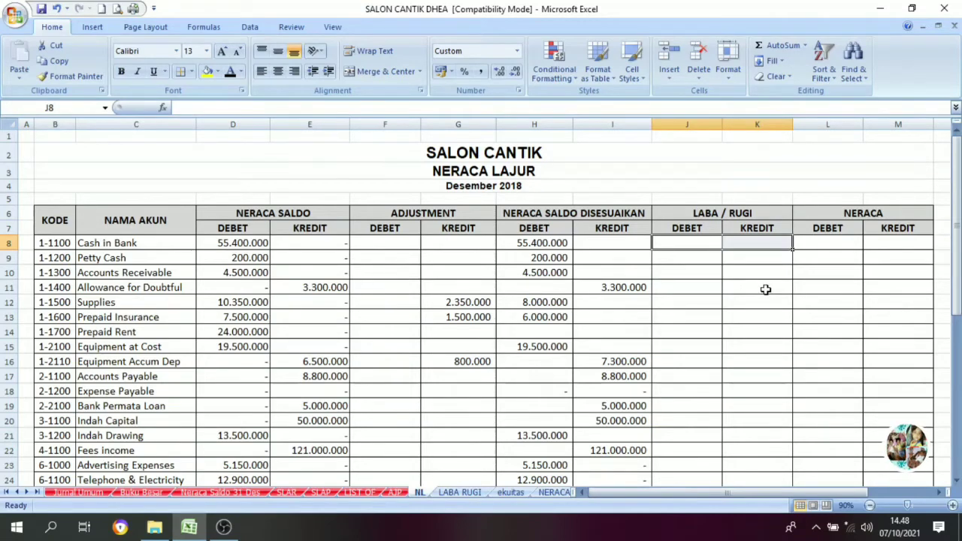
scroll(760, 290, "down", 3)
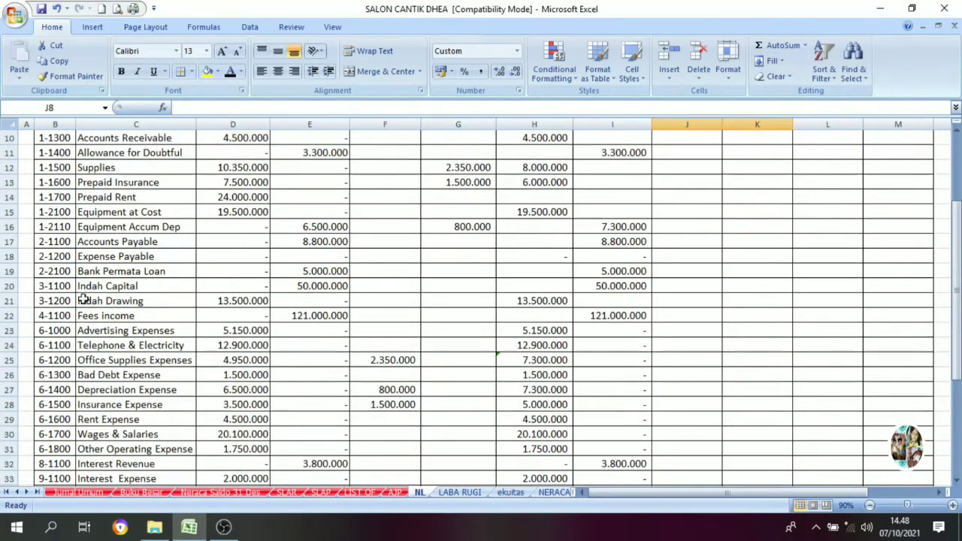
Review the income and expense accounts starting at Fees income, the LABA / RUGI heading and the NERACA SALDO DISESUAIKAN amounts
left_click_drag(47, 317, 90, 398)
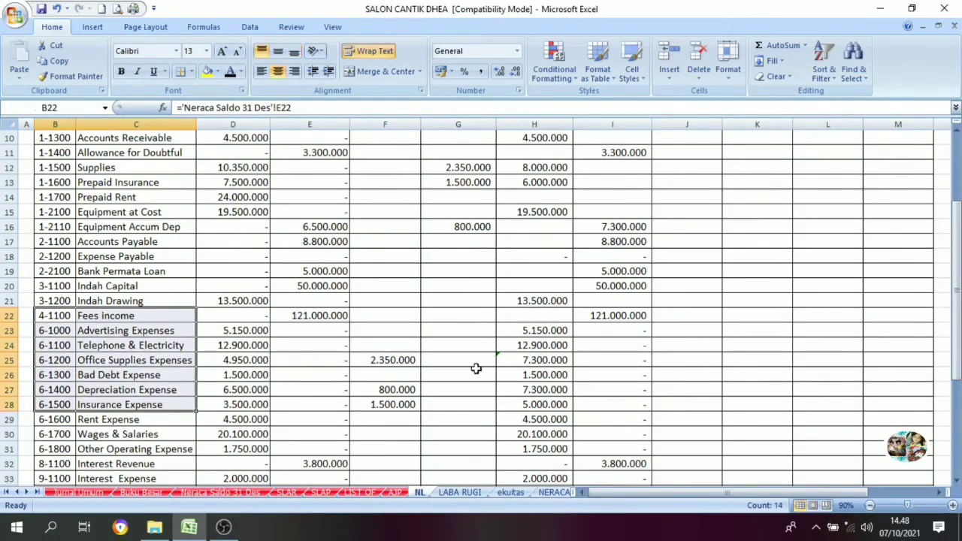
scroll(525, 343, "up", 3)
left_click(719, 215)
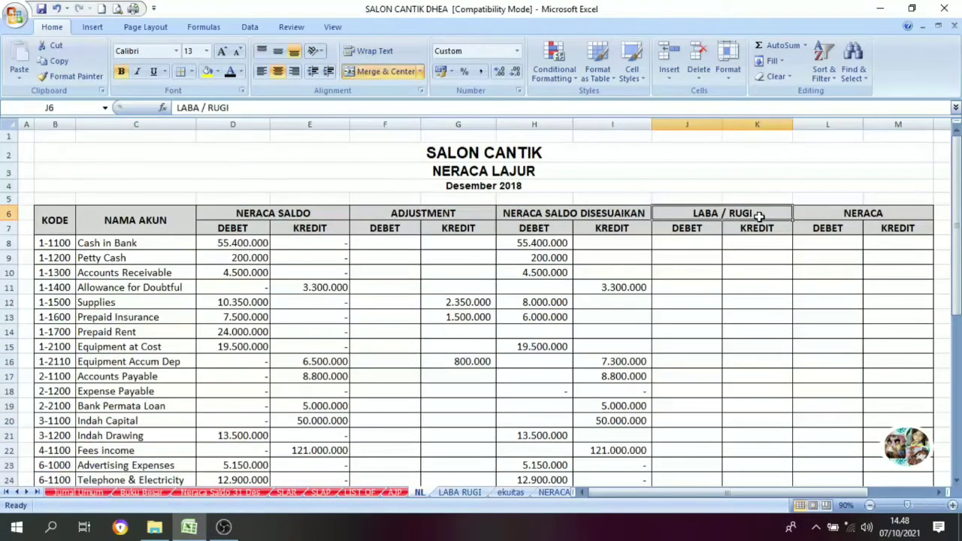
scroll(755, 317, "down", 1)
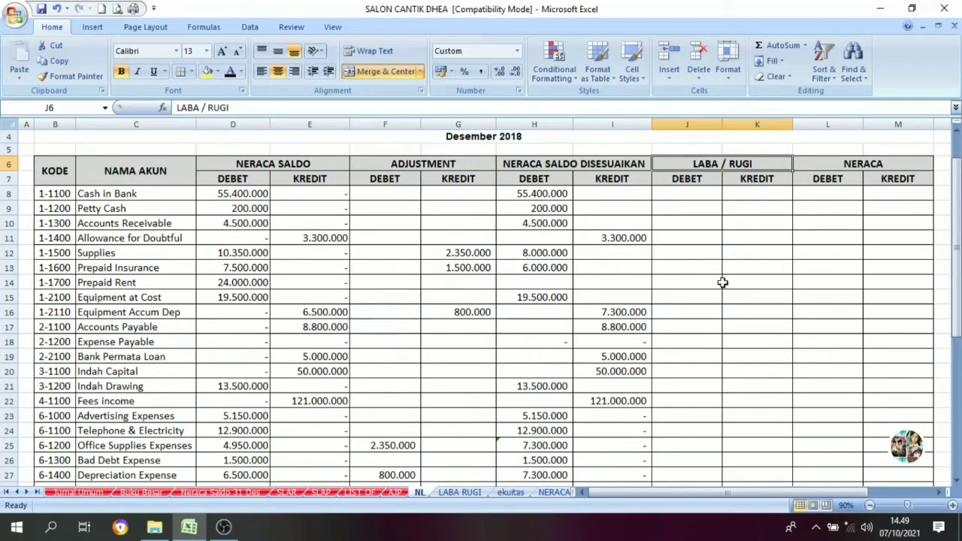
left_click_drag(513, 162, 539, 445)
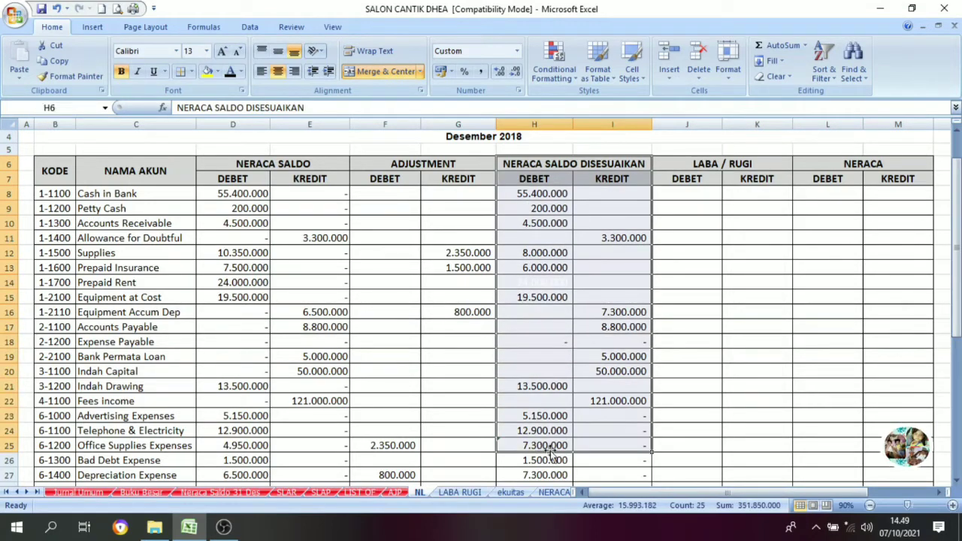
left_click(724, 432)
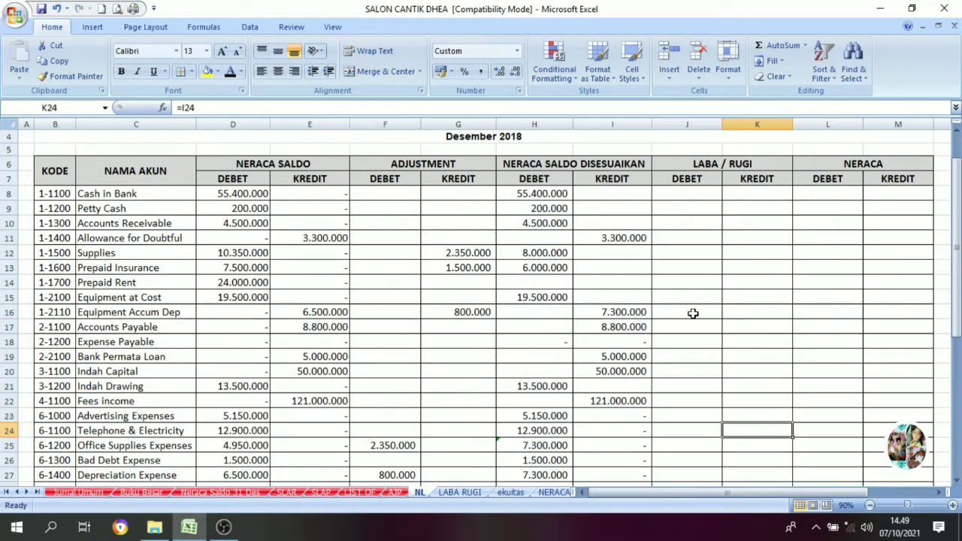
scroll(729, 345, "down", 1)
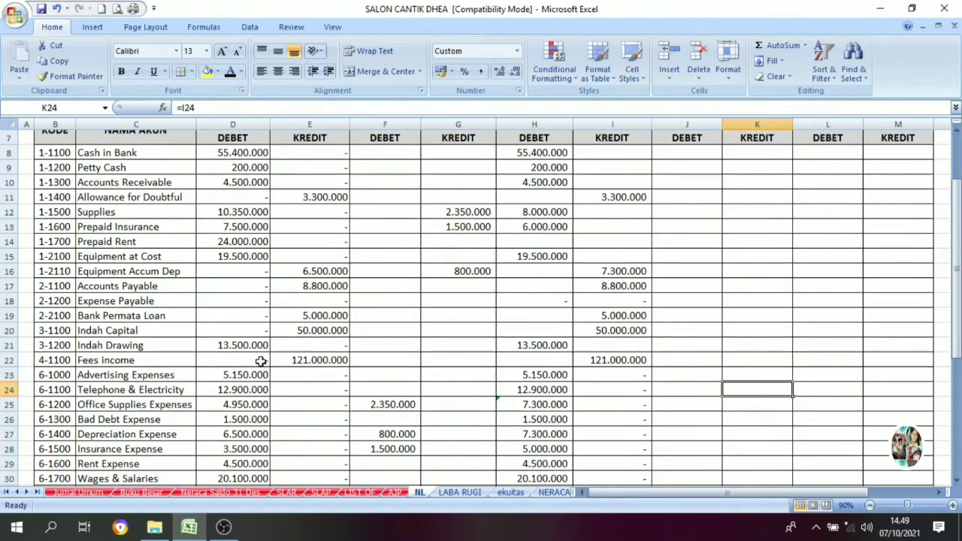
Fill the adjusted trial balance amounts from Fees income through Bank Service Charge in H22:I34 with yellow and relate them to the LABA / RUGI columns
left_click_drag(44, 360, 584, 416)
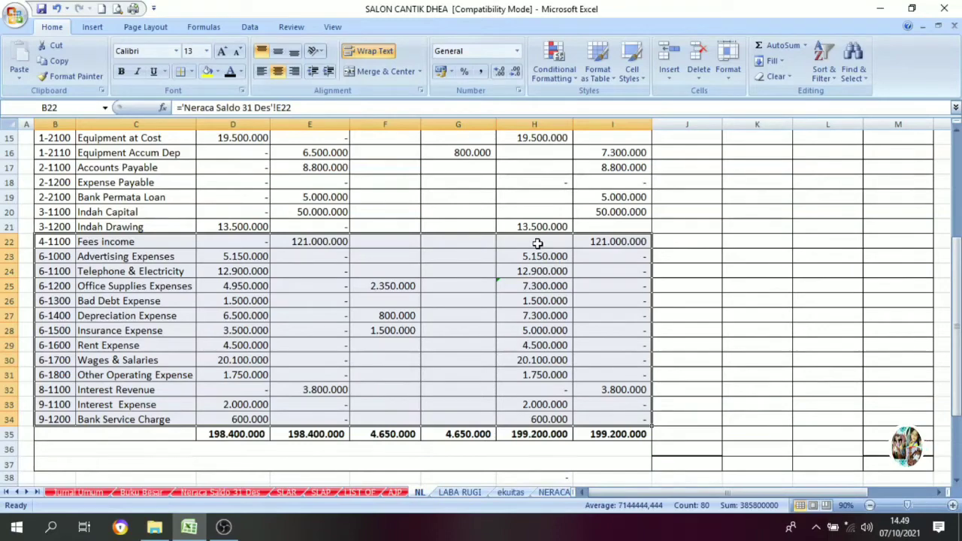
left_click_drag(543, 244, 613, 417)
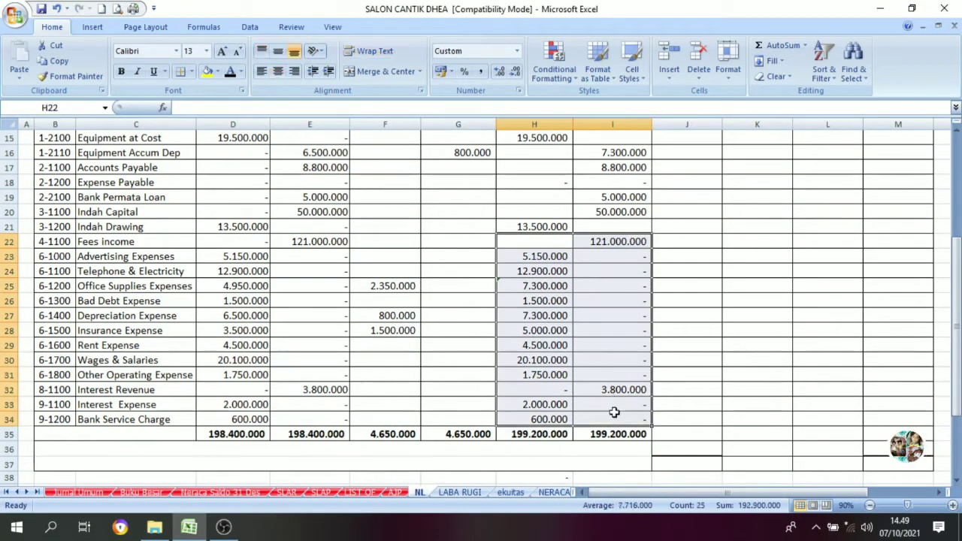
left_click(207, 72)
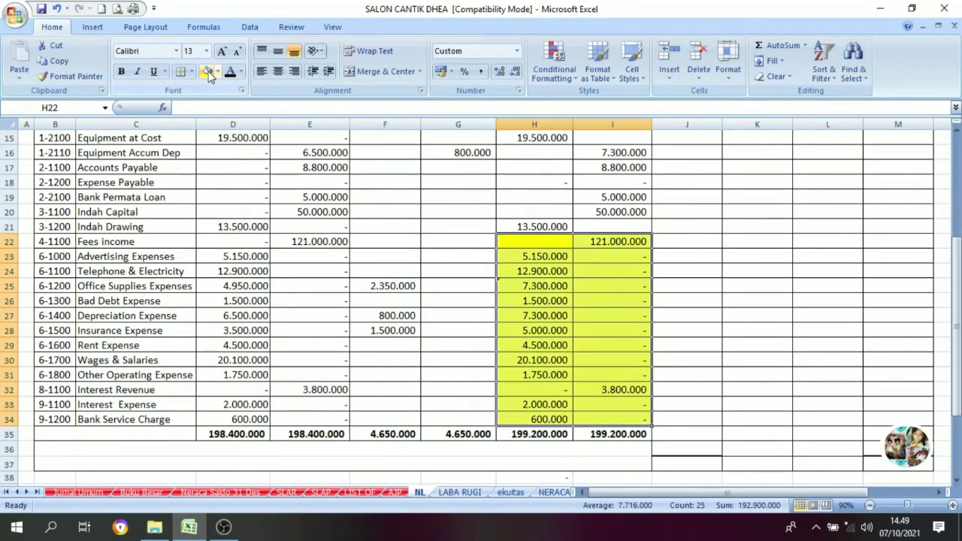
left_click(751, 318)
scroll(668, 294, "up", 3)
scroll(658, 331, "down", 1)
scroll(653, 345, "down", 1)
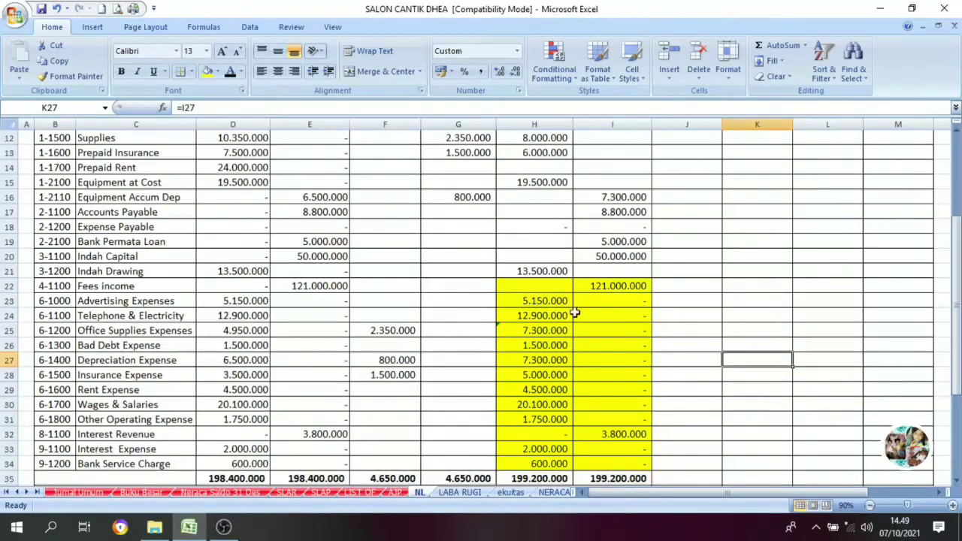
left_click_drag(526, 288, 609, 459)
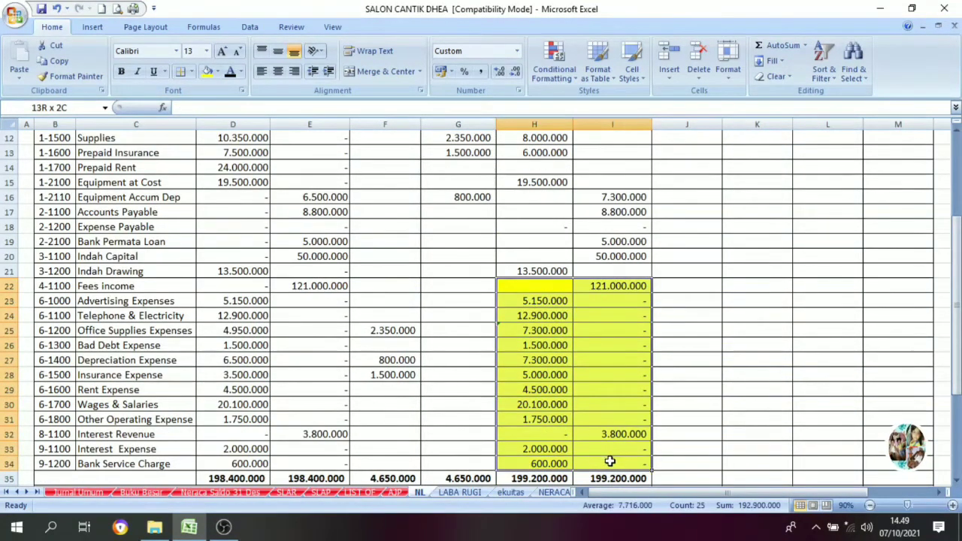
scroll(691, 271, "up", 4)
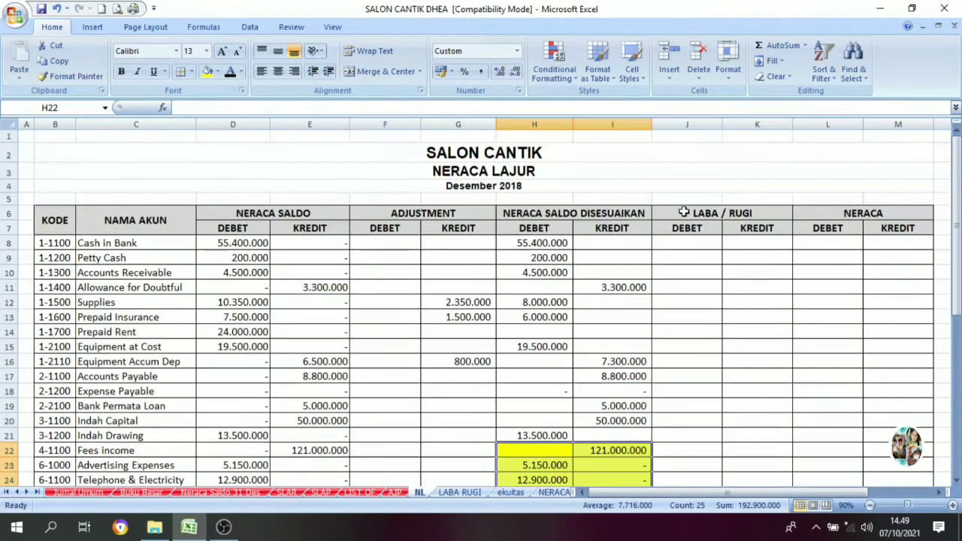
scroll(709, 311, "down", 2)
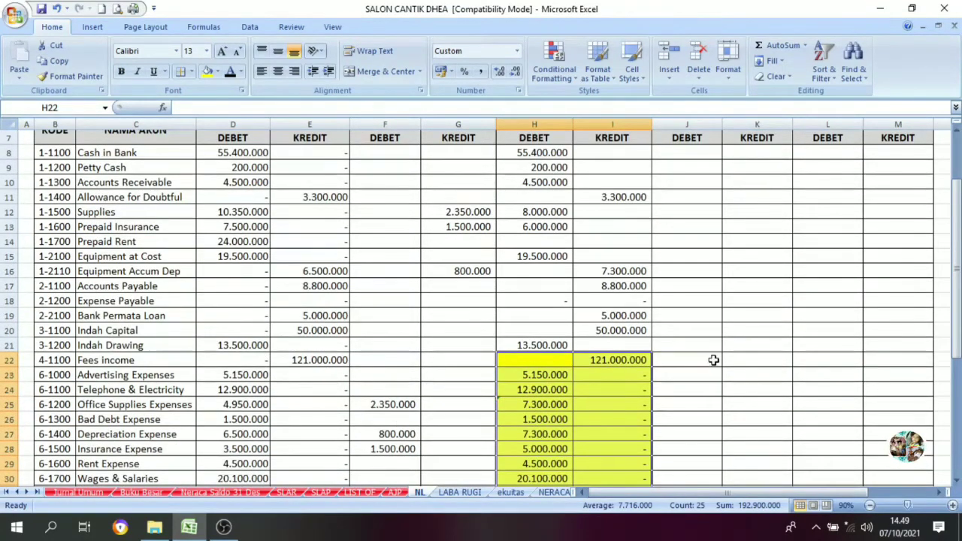
Trace the Fees income adjusted credit in I22 to the LABA / RUGI credit in K22 and set K22's font colour to black
scroll(706, 363, "up", 1)
left_click(659, 402)
type("=")
left_click(631, 401)
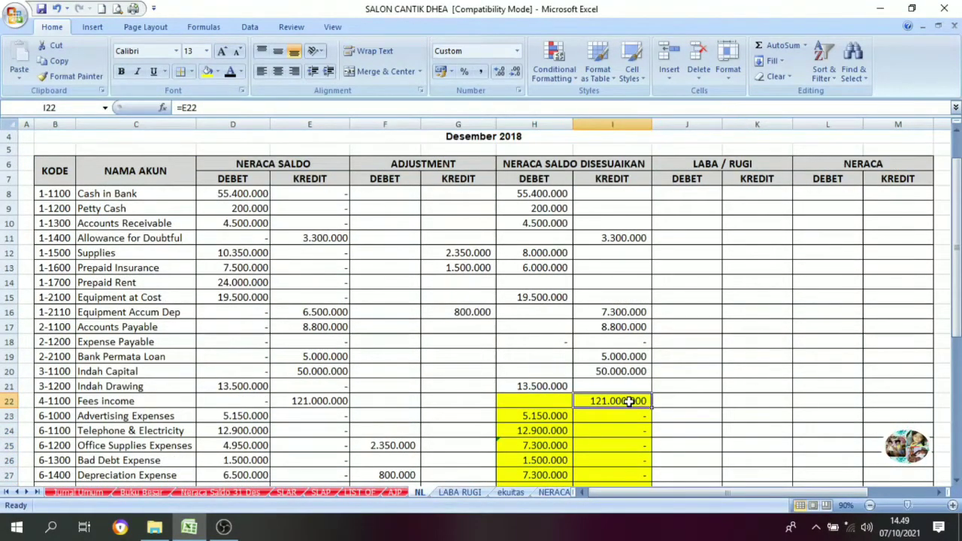
key("Tab")
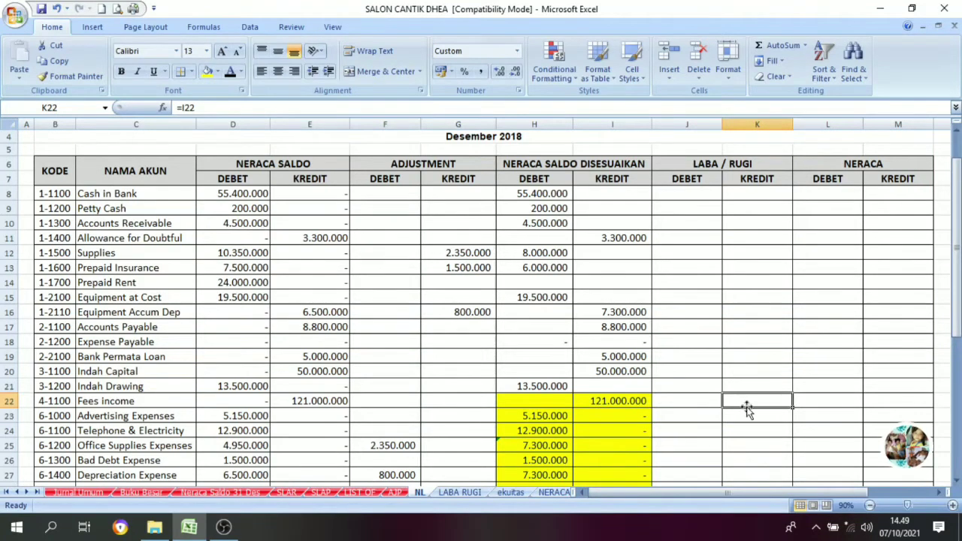
left_click(528, 418)
left_click(674, 424)
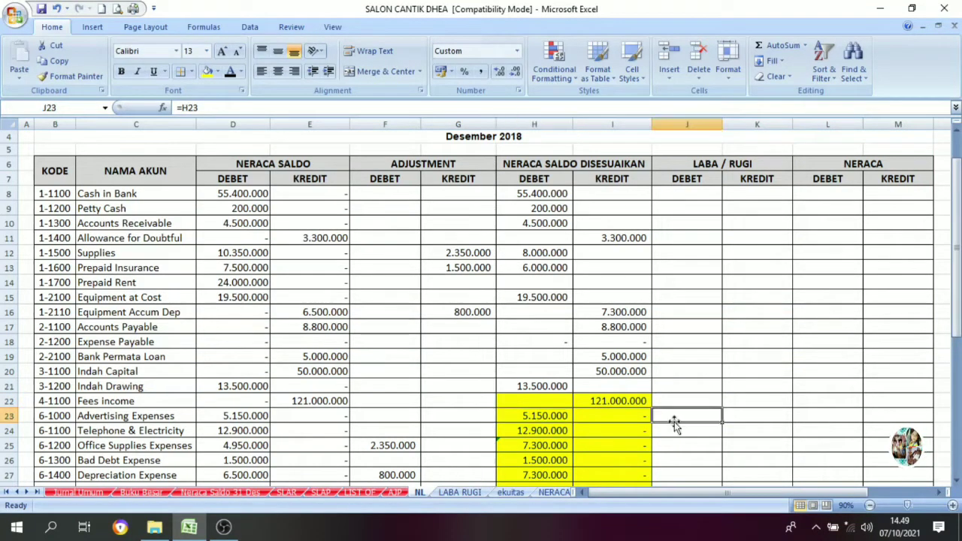
left_click(761, 399)
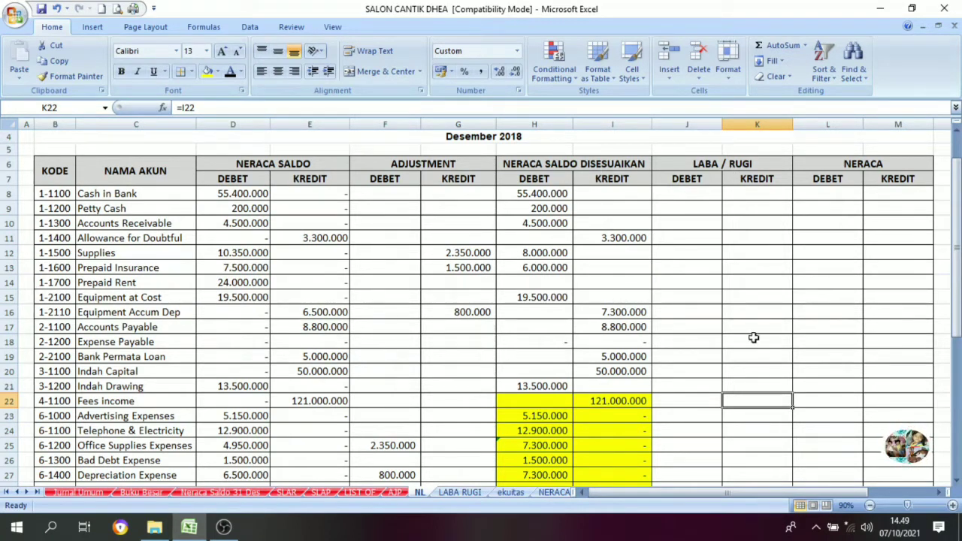
left_click(231, 71)
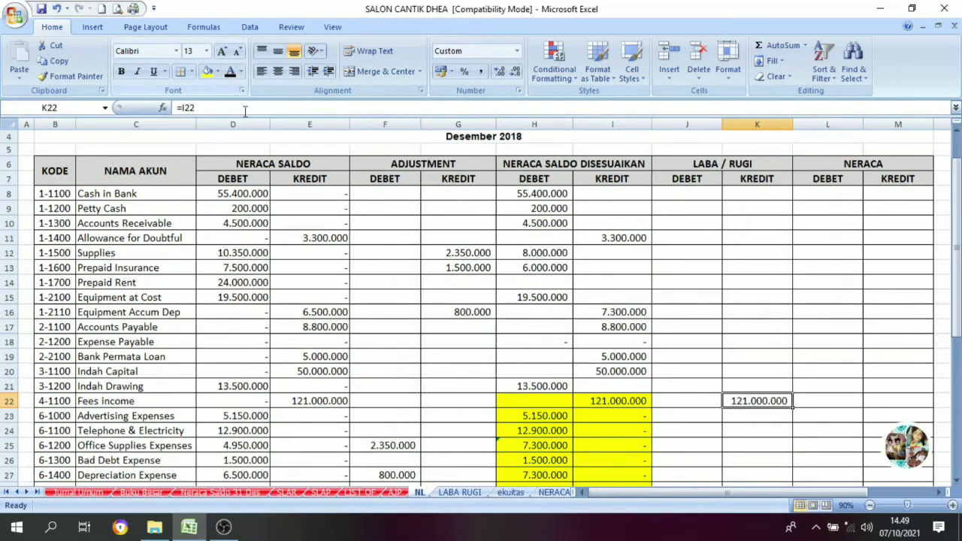
Check the Advertising Expenses adjusted debit in H23 and set the font colour of its LABA / RUGI debit in J23 to black
left_click(597, 419)
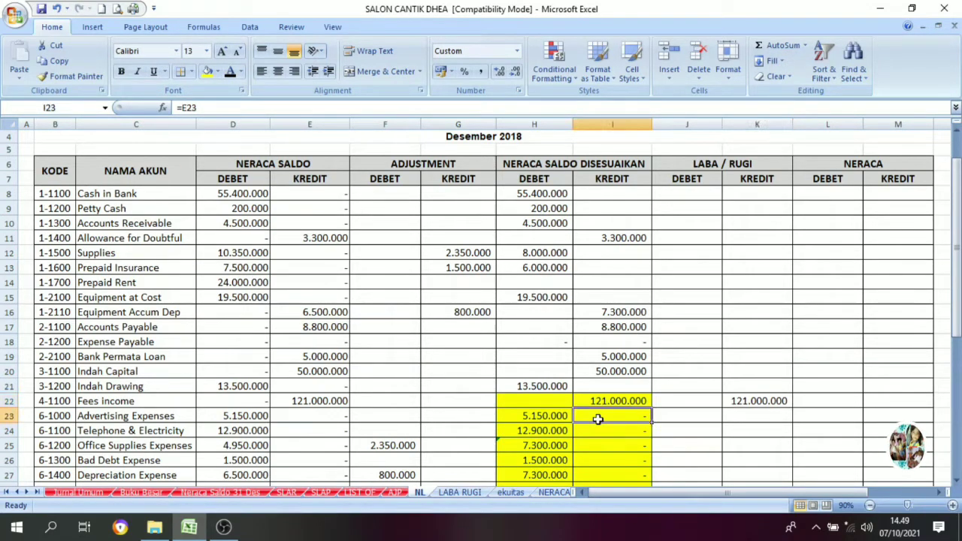
left_click(549, 418)
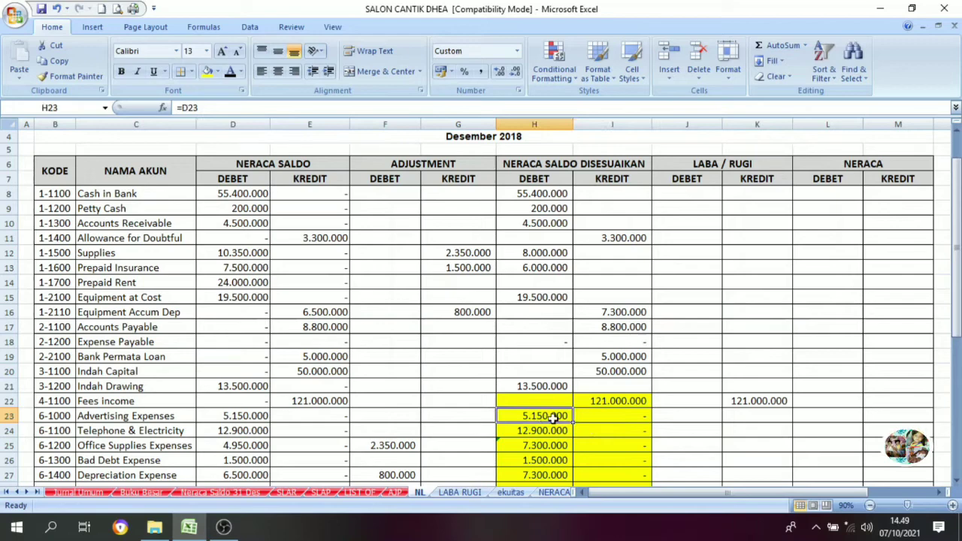
left_click(674, 415)
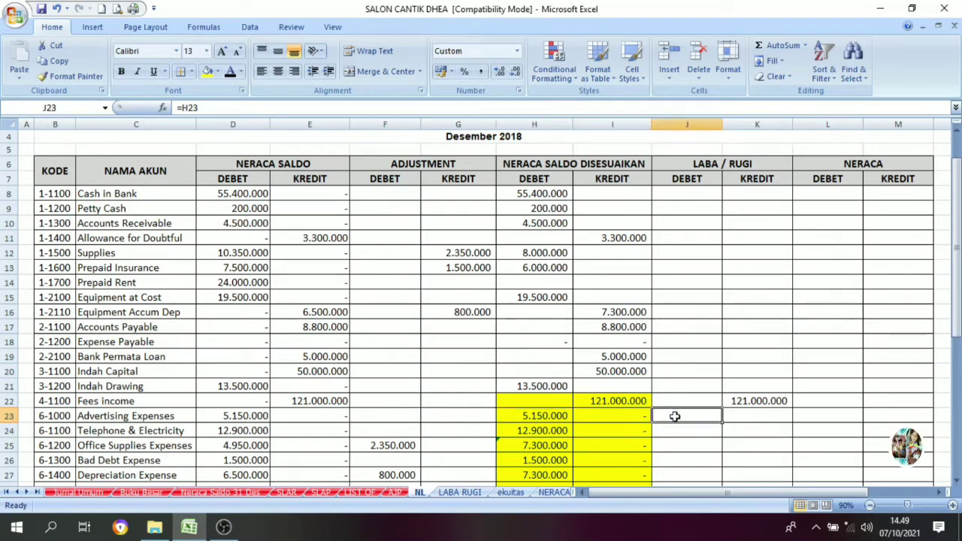
left_click(229, 71)
scroll(586, 279, "down", 3)
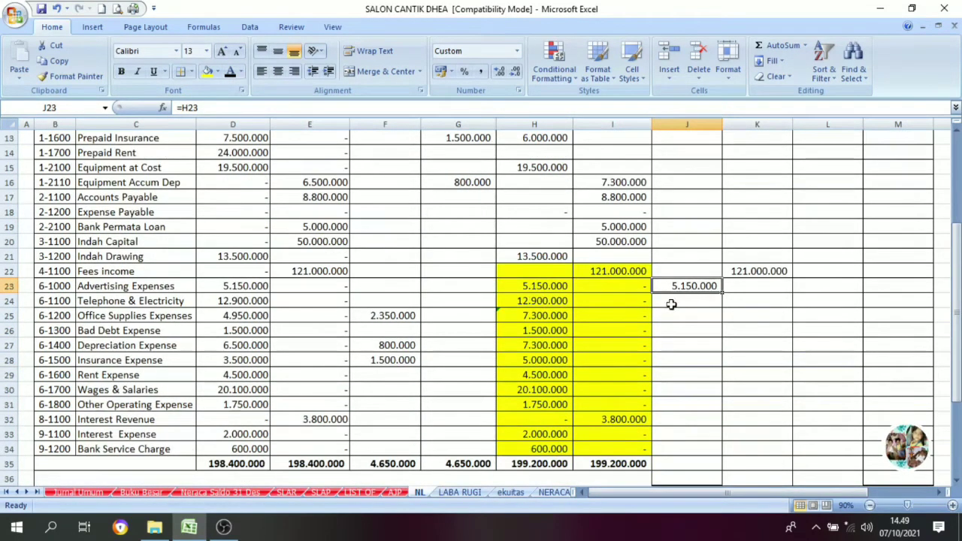
Set the font colour of the LABA / RUGI debits for Telephone & Electricity, Office Supplies Expenses and Bad Debt Expense in J24:J26 to black
left_click(700, 302)
left_click(228, 72)
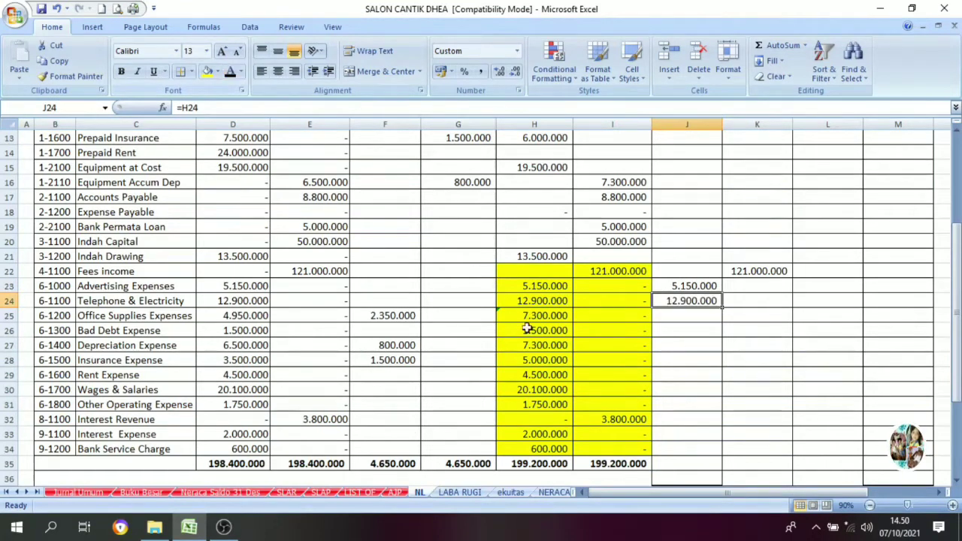
left_click(706, 319)
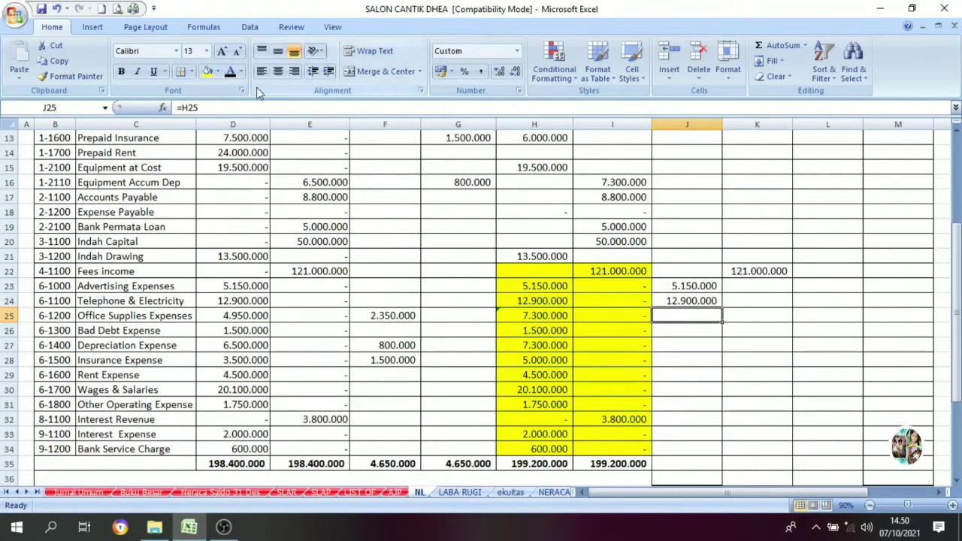
left_click(229, 72)
left_click(661, 332)
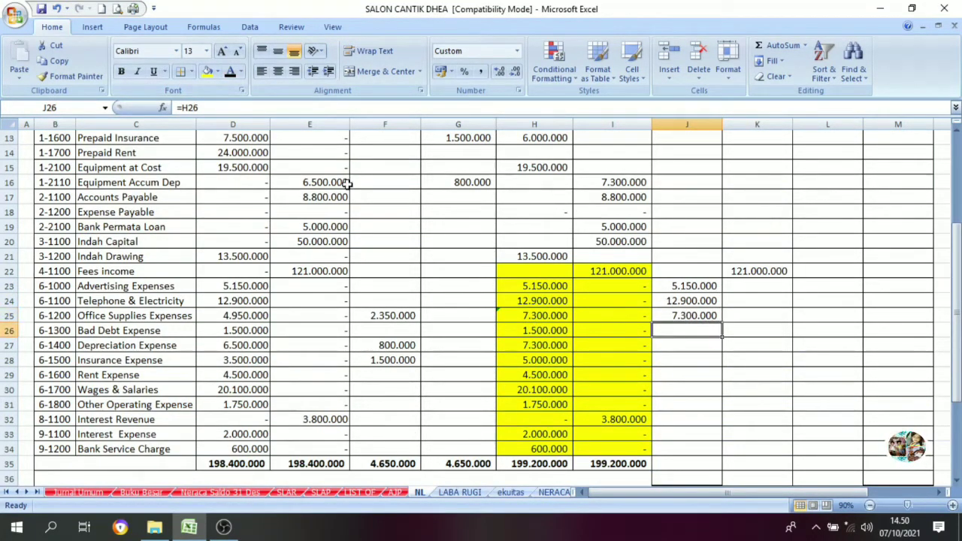
left_click(228, 72)
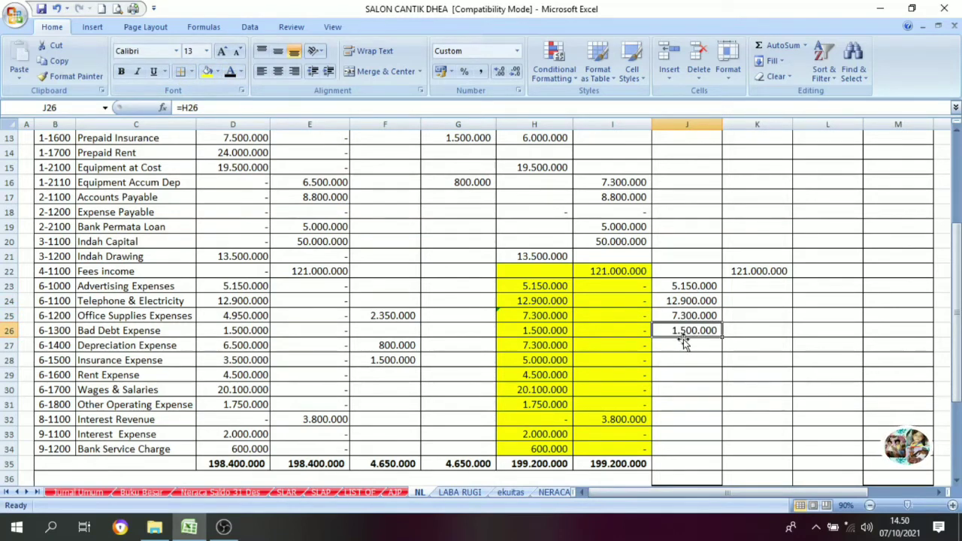
Set the font colour of the LABA / RUGI debits in J27:J31 to black and check the Interest Revenue adjusted credit in I32
left_click_drag(681, 344, 678, 398)
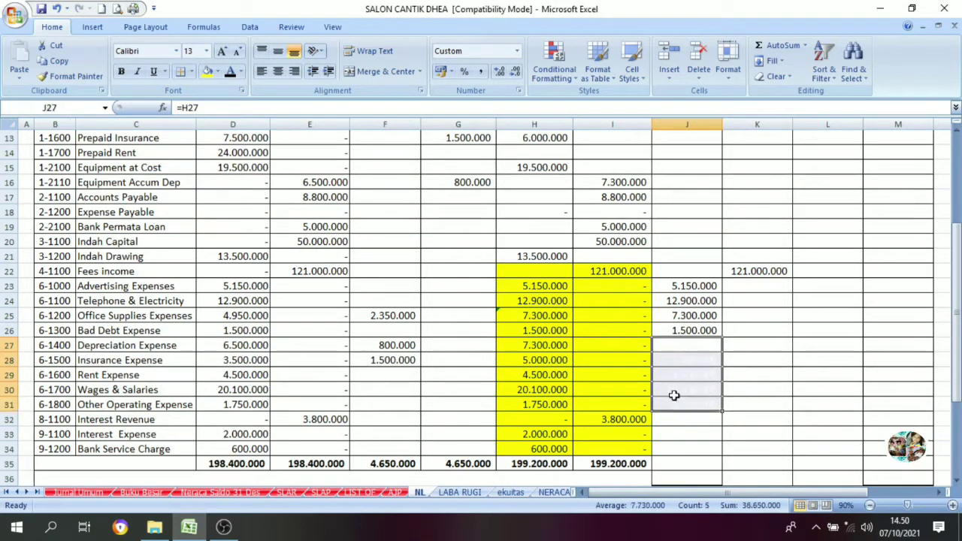
left_click(230, 71)
left_click(605, 421)
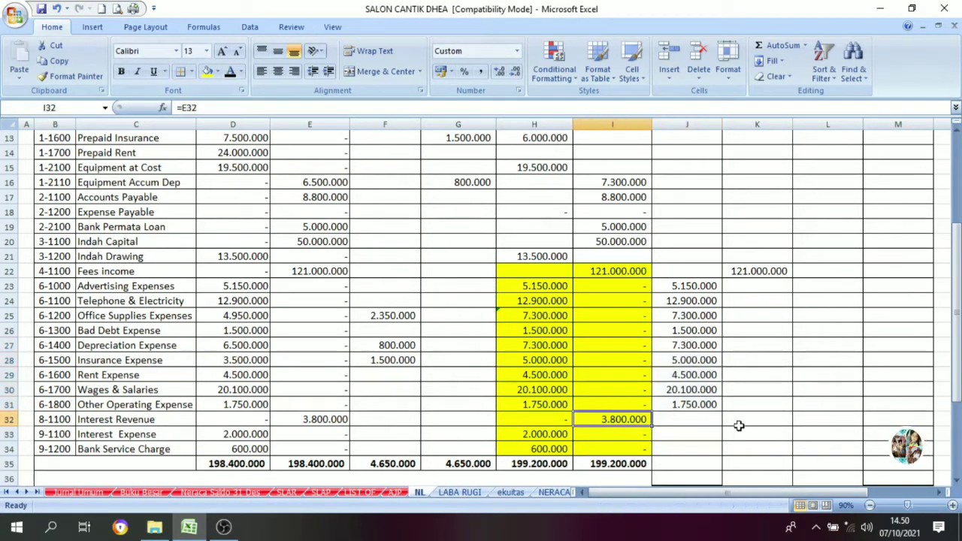
Set the font colour of the Interest Revenue LABA / RUGI credit in K32 and the debits in J33:J34 to black
left_click(752, 423)
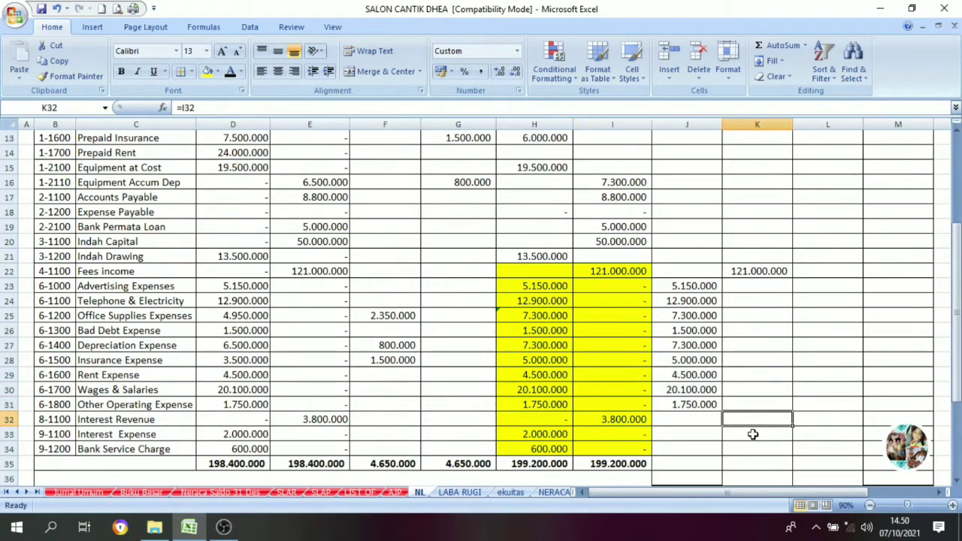
left_click(229, 71)
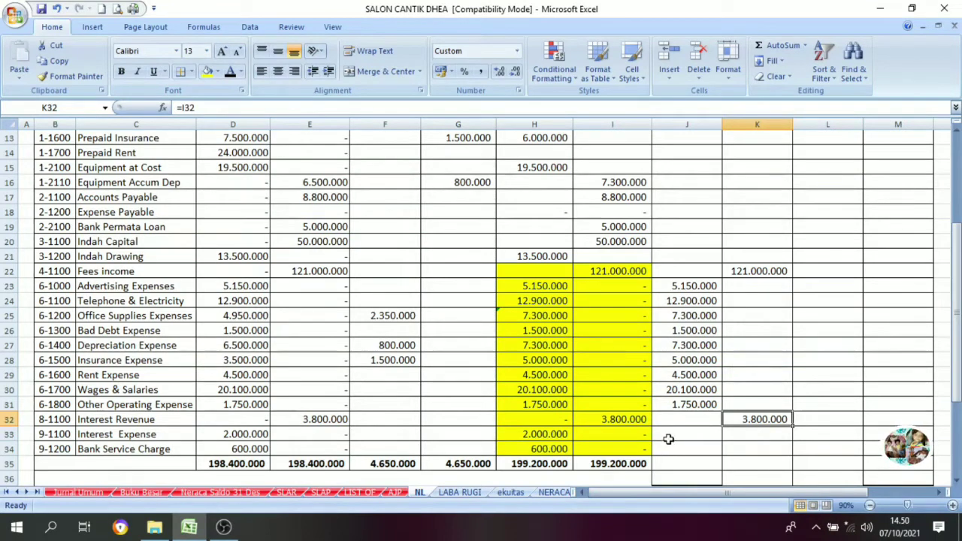
left_click_drag(668, 439, 670, 448)
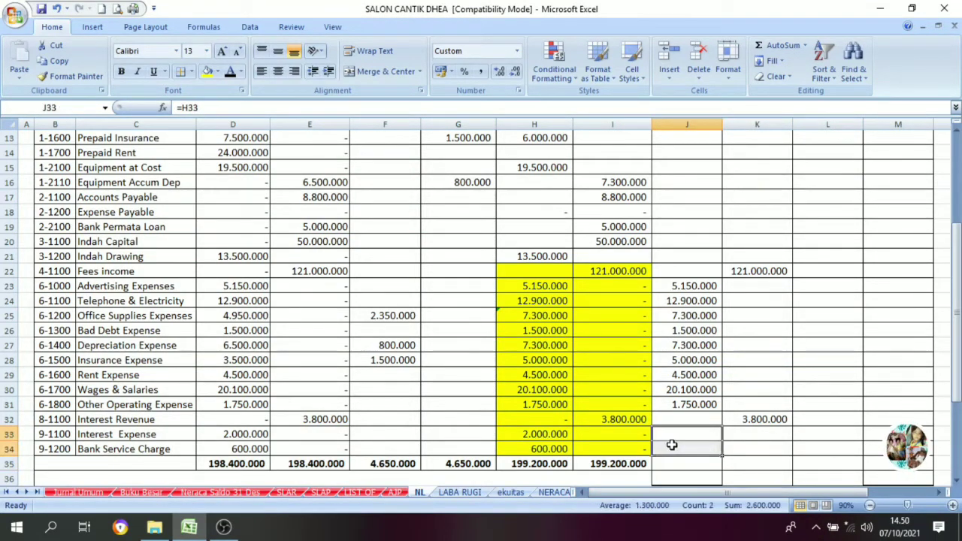
left_click(230, 72)
left_click(676, 380)
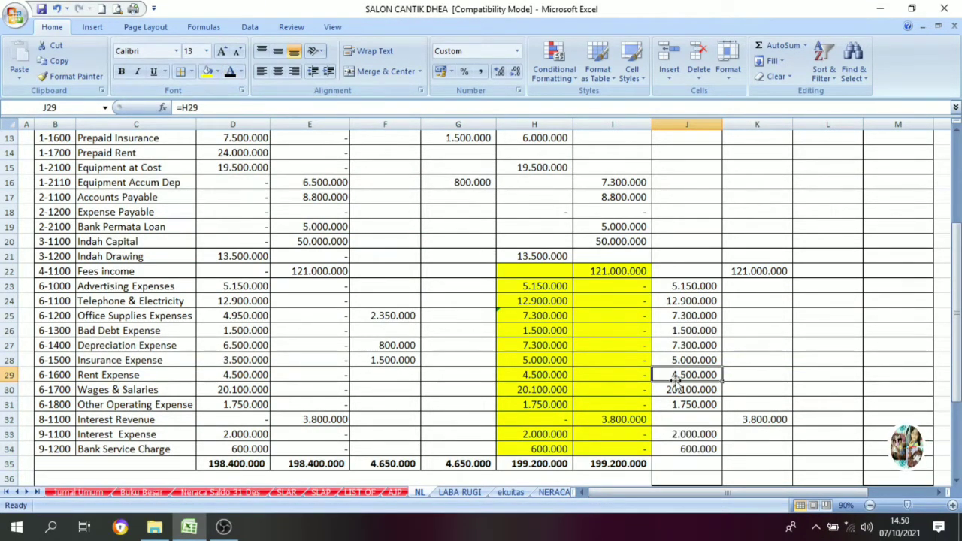
Review the LABA / RUGI debit and credit columns against their headings and the income and expense accounts
scroll(832, 418, "up", 2)
scroll(734, 262, "up", 2)
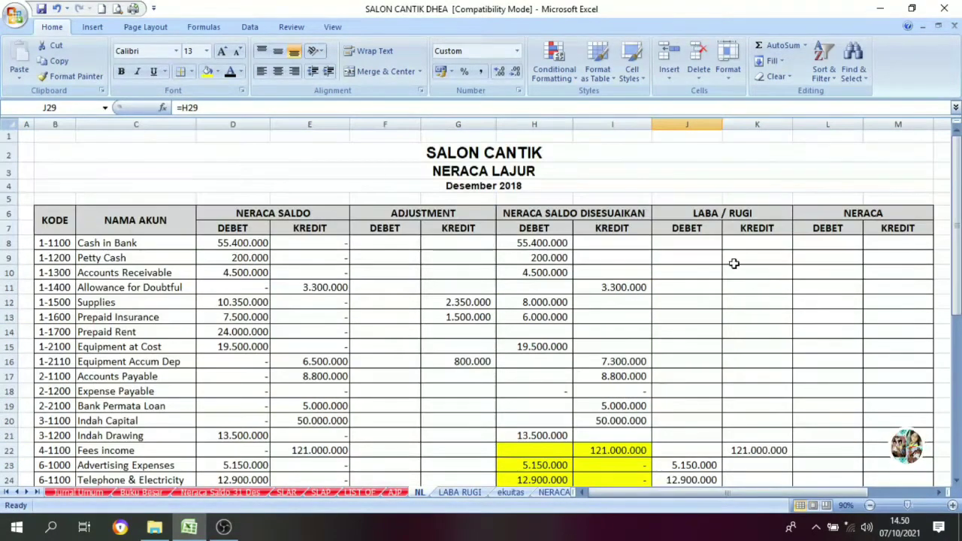
scroll(721, 245, "down", 2)
scroll(721, 246, "up", 2)
scroll(721, 242, "down", 3)
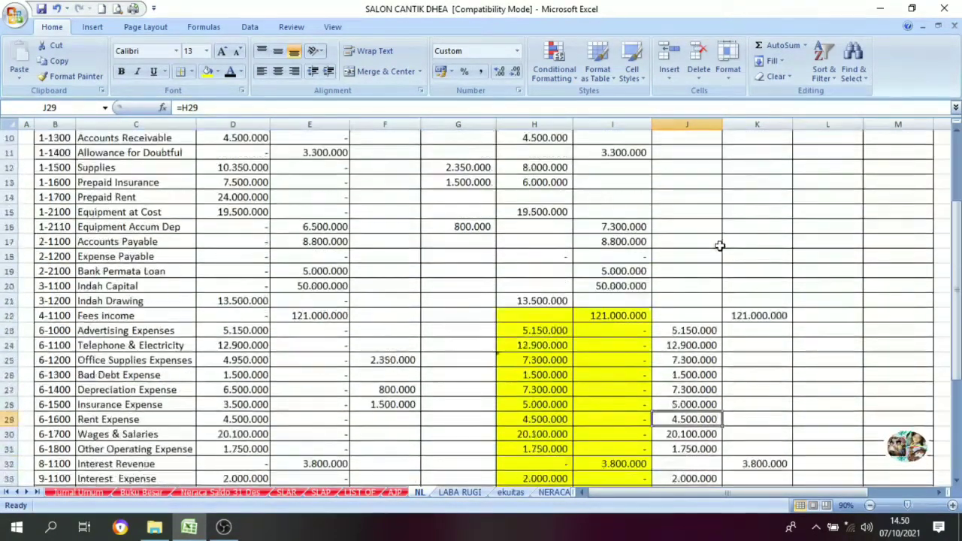
scroll(732, 274, "up", 3)
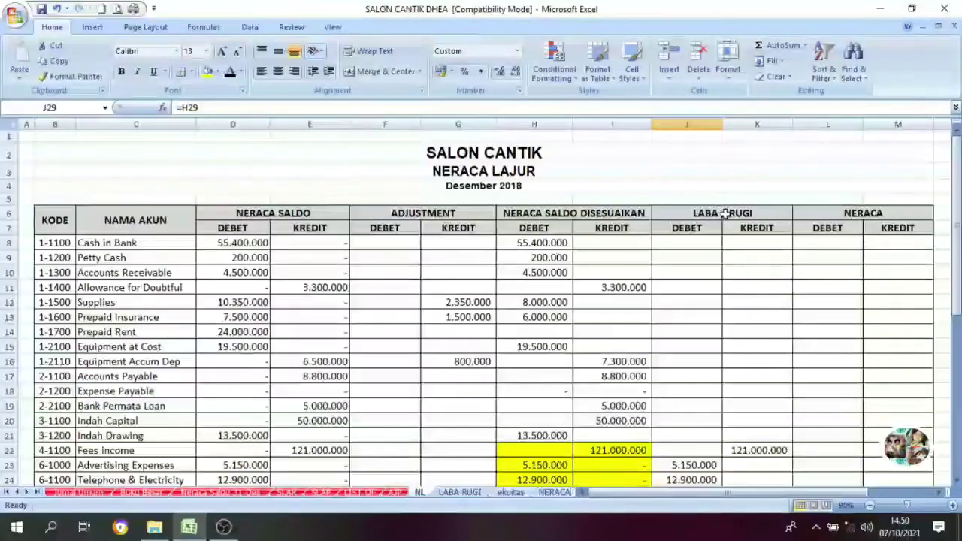
scroll(734, 279, "down", 2)
scroll(736, 282, "down", 1)
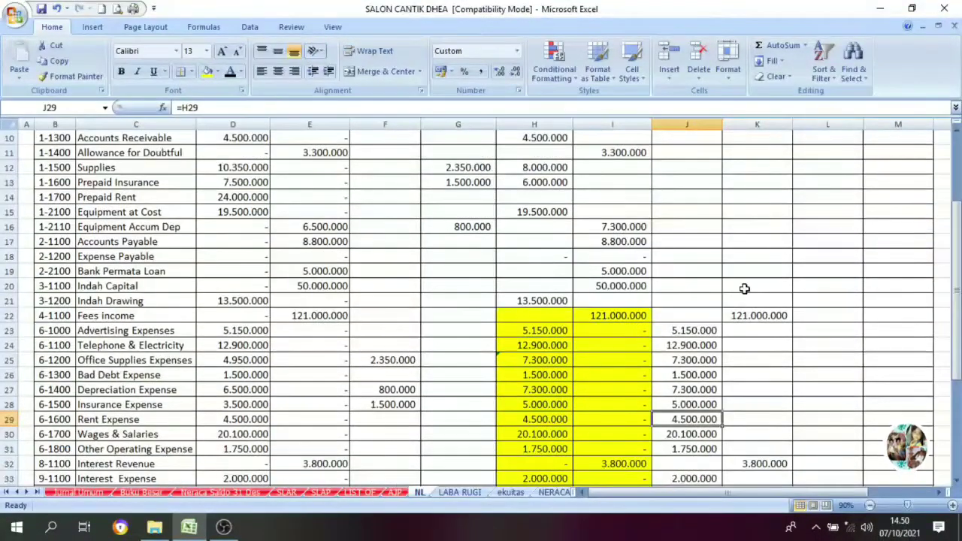
scroll(744, 281, "up", 2)
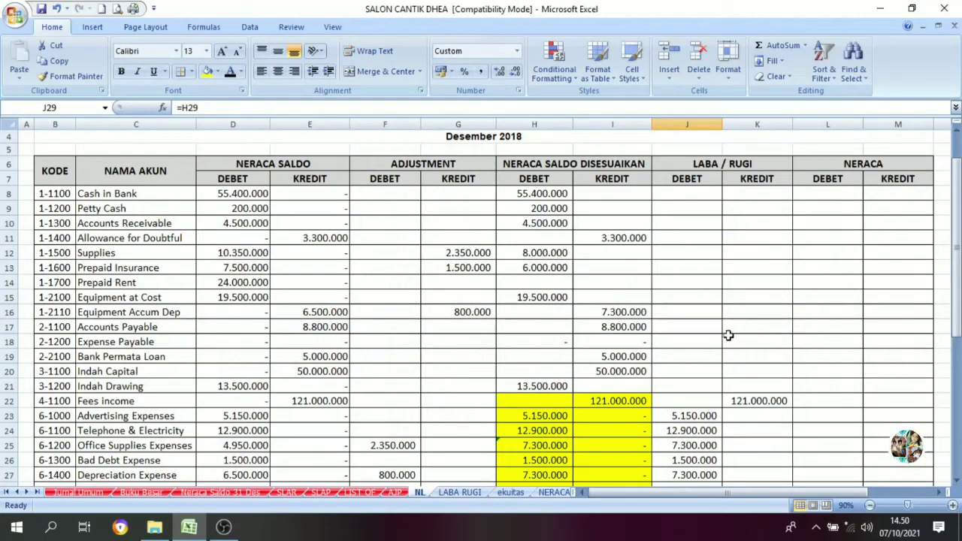
scroll(728, 353, "up", 1)
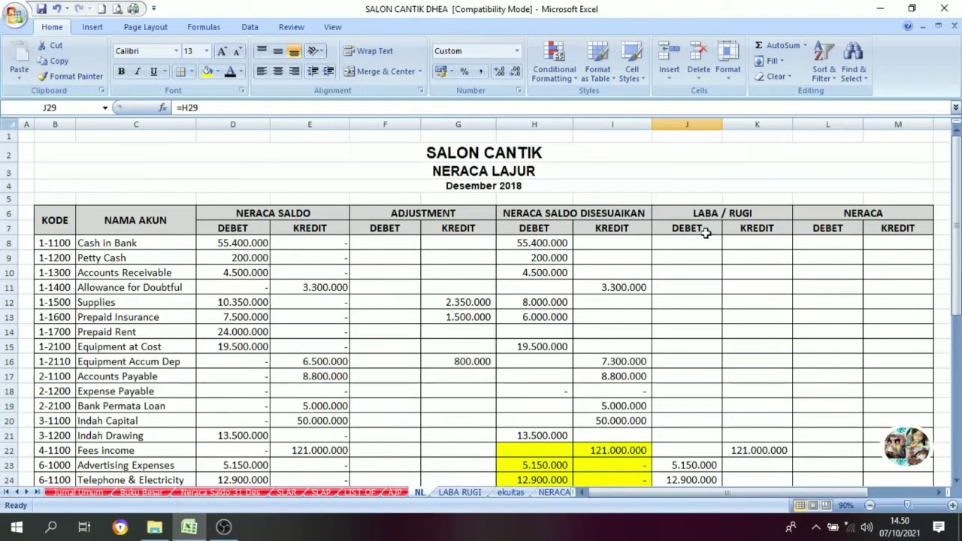
scroll(725, 348, "down", 1)
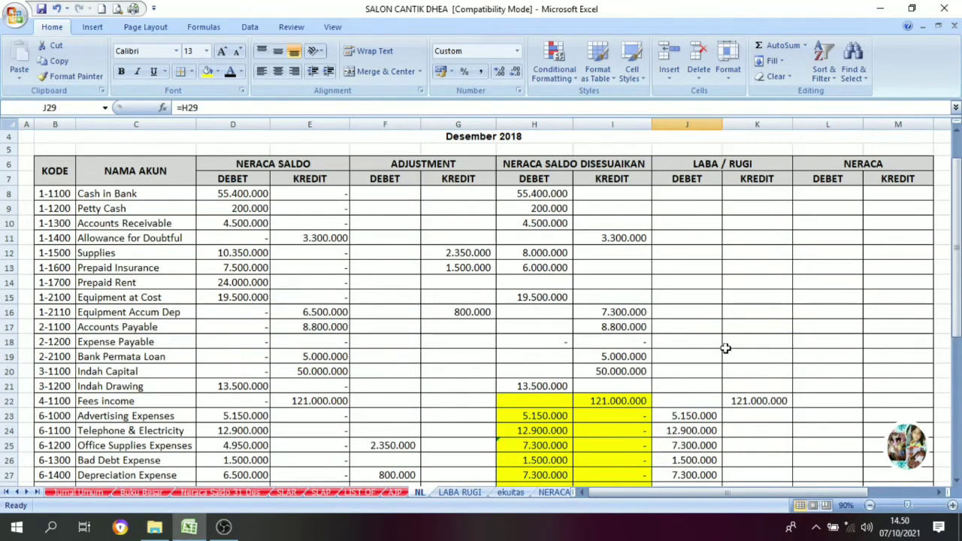
Check the NERACA SALDO DISESUAIKAN heading and its balances for Supplies in H12 and Bank Permata Loan in I19
left_click(513, 162)
left_click(542, 252)
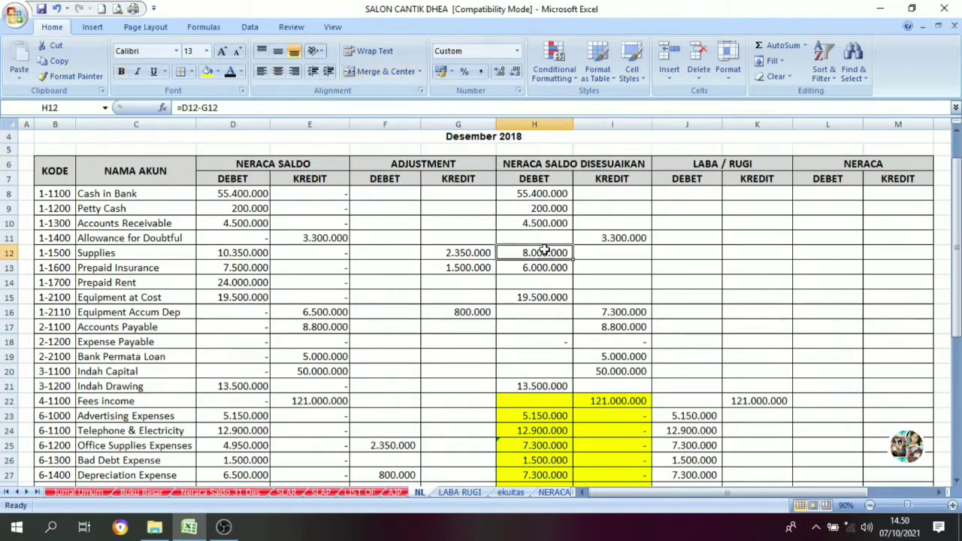
left_click(523, 164)
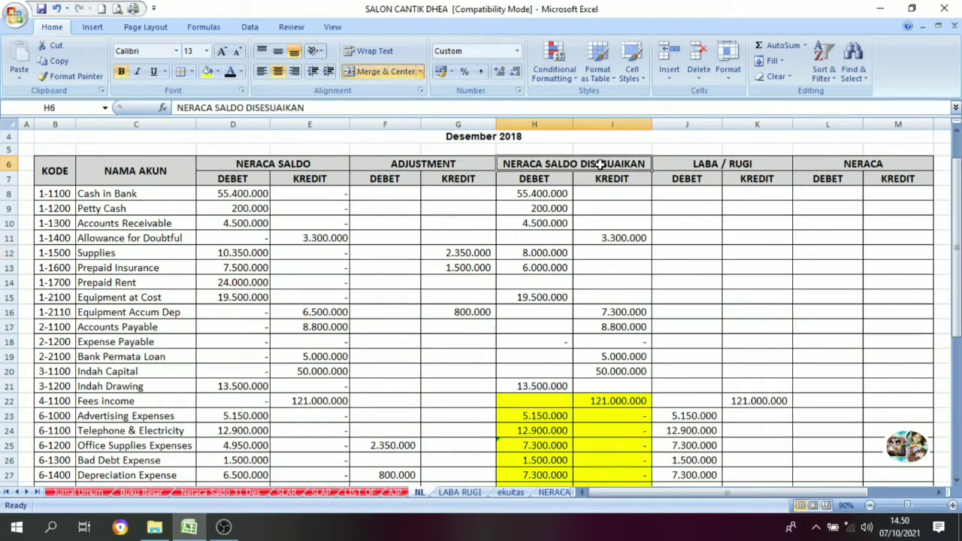
left_click(590, 356)
Fill the income and expense account codes in B22:B34 with yellow
scroll(747, 421, "down", 3)
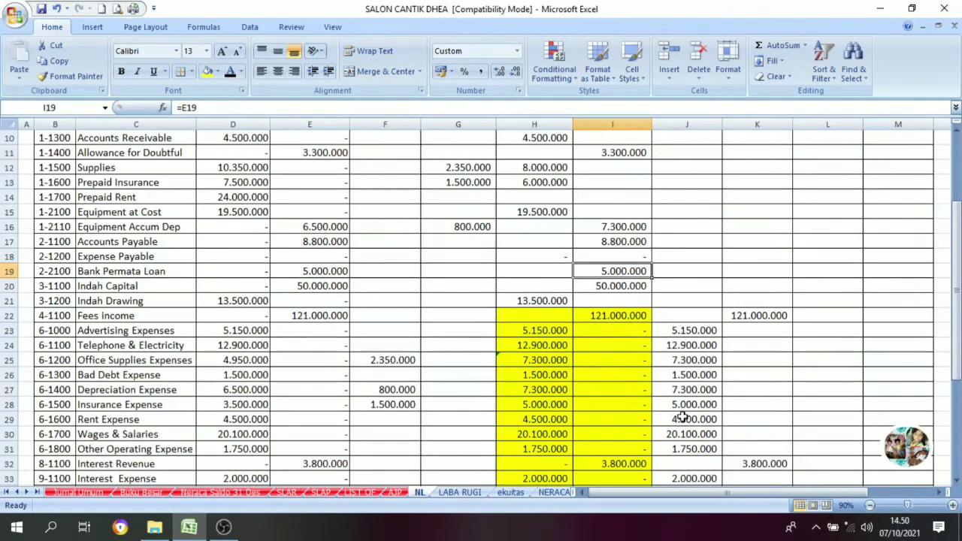
left_click_drag(47, 273, 45, 449)
left_click(207, 71)
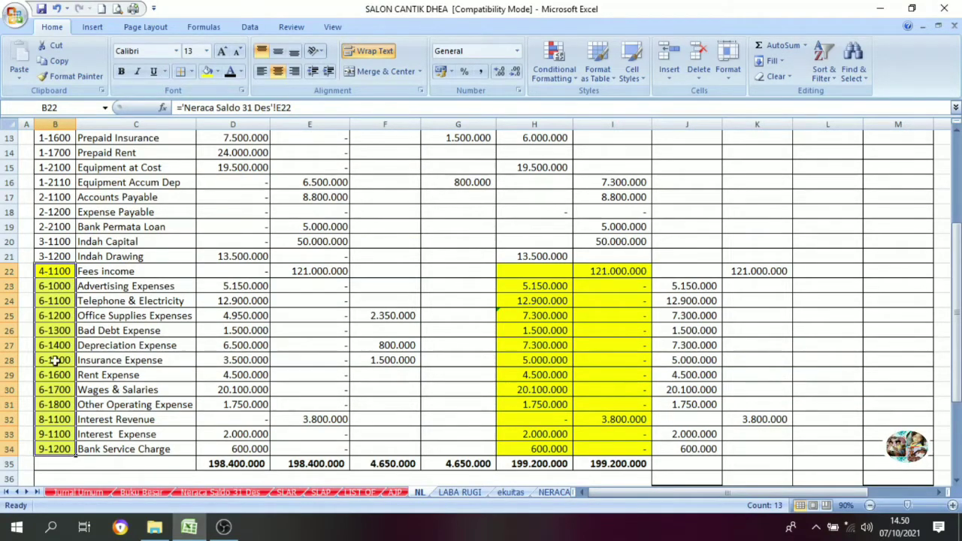
Check the Fees income adjusted debit cell H22 and the LABA / RUGI heading in J6
scroll(533, 328, "up", 4)
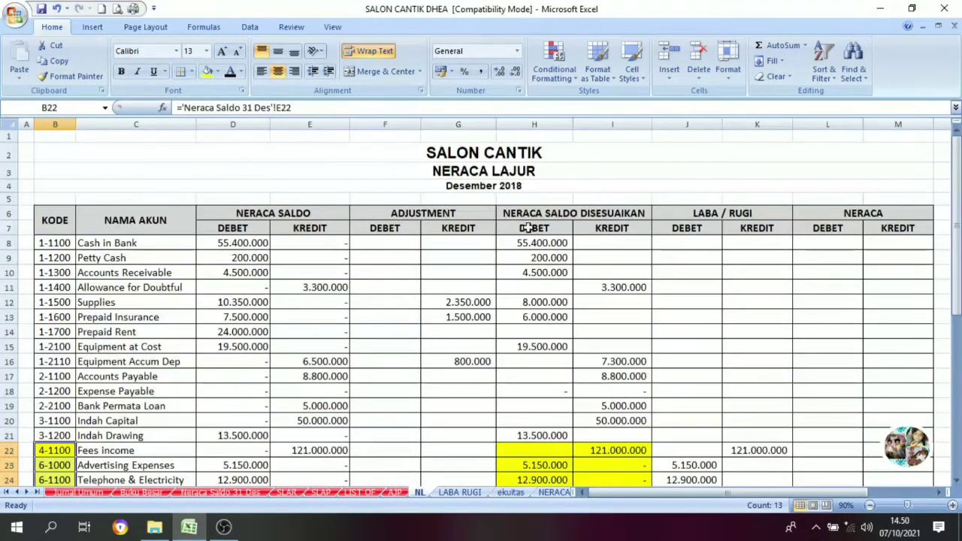
scroll(608, 285, "down", 2)
left_click(530, 360)
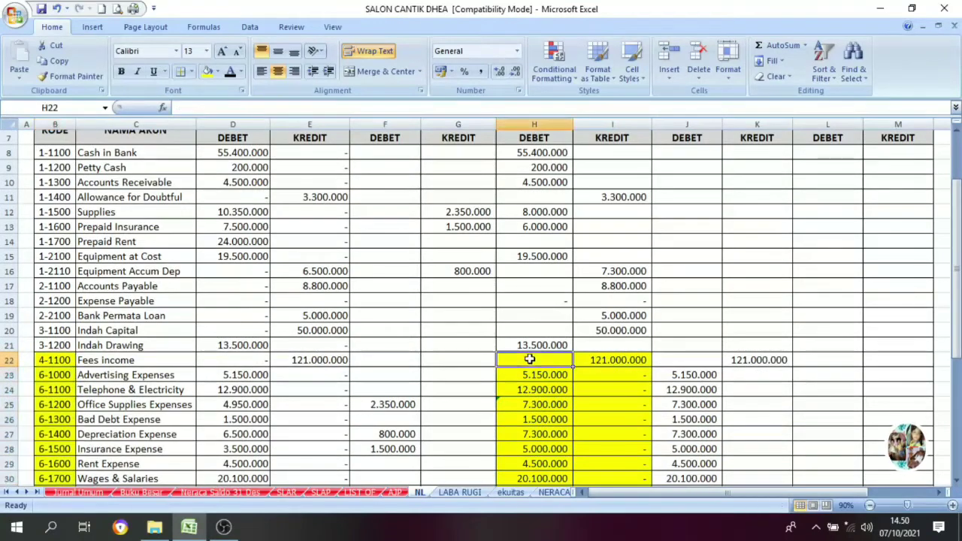
scroll(684, 216, "up", 2)
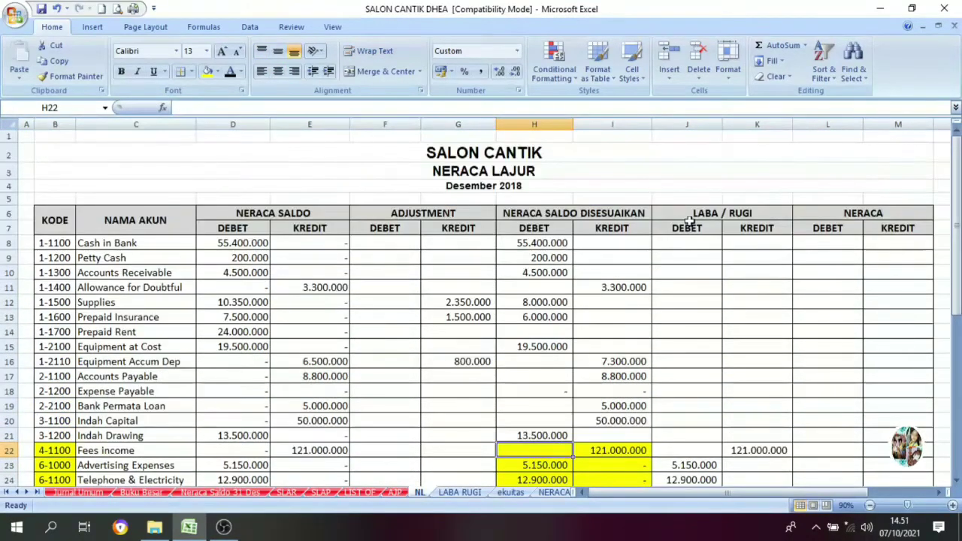
left_click(692, 213)
scroll(766, 398, "down", 4)
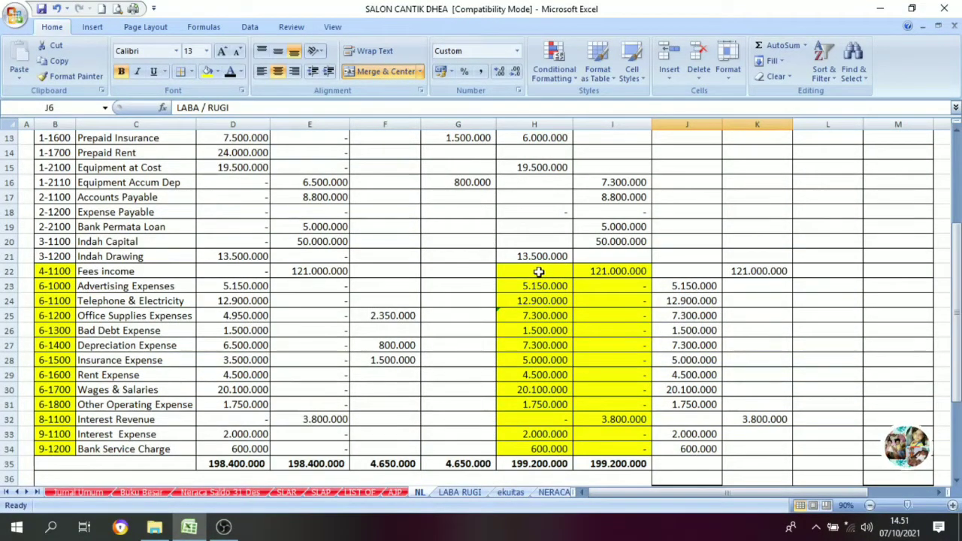
Trace the Fees income adjusted credit in I22 to its LABA / RUGI credit in K22 and compare the column headings
left_click(612, 273)
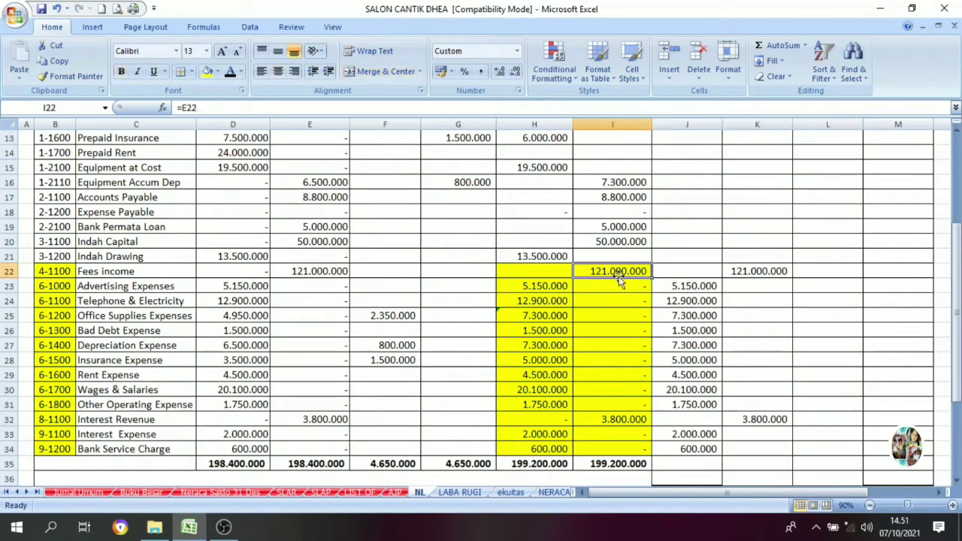
left_click(755, 272)
scroll(757, 271, "up", 4)
scroll(757, 269, "down", 4)
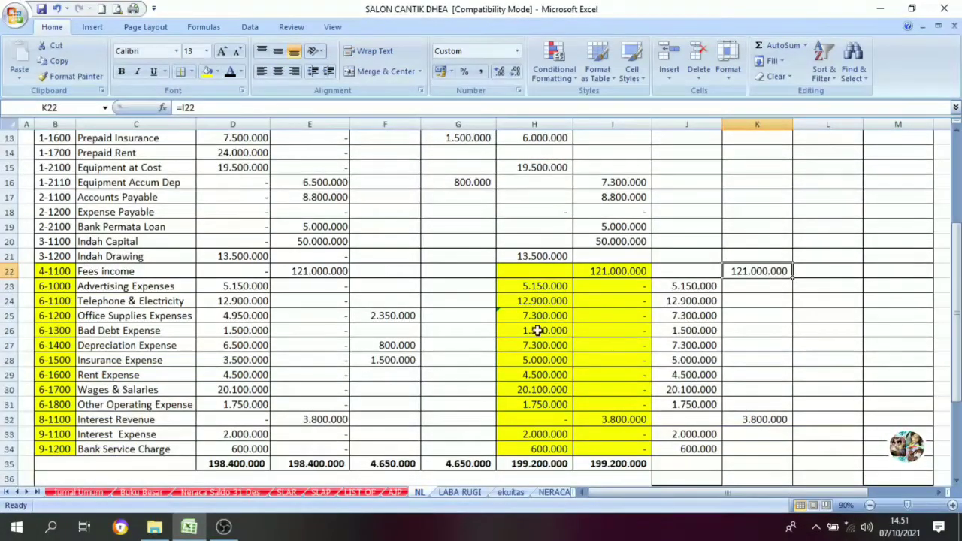
scroll(686, 289, "up", 4)
scroll(682, 256, "down", 3)
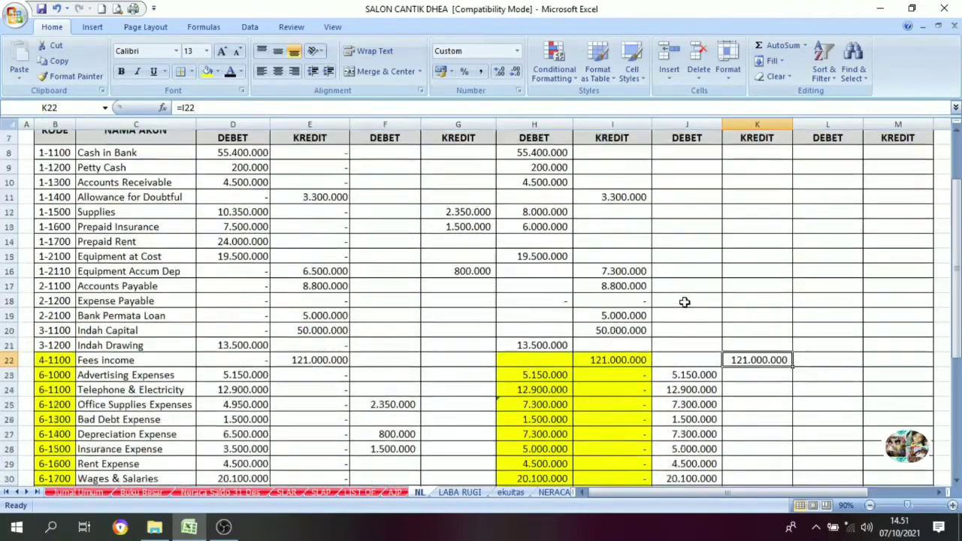
Compare the LABA / RUGI amounts in J22:K34 with the highlighted adjusted balances in H22:I34
left_click_drag(682, 330, 690, 449)
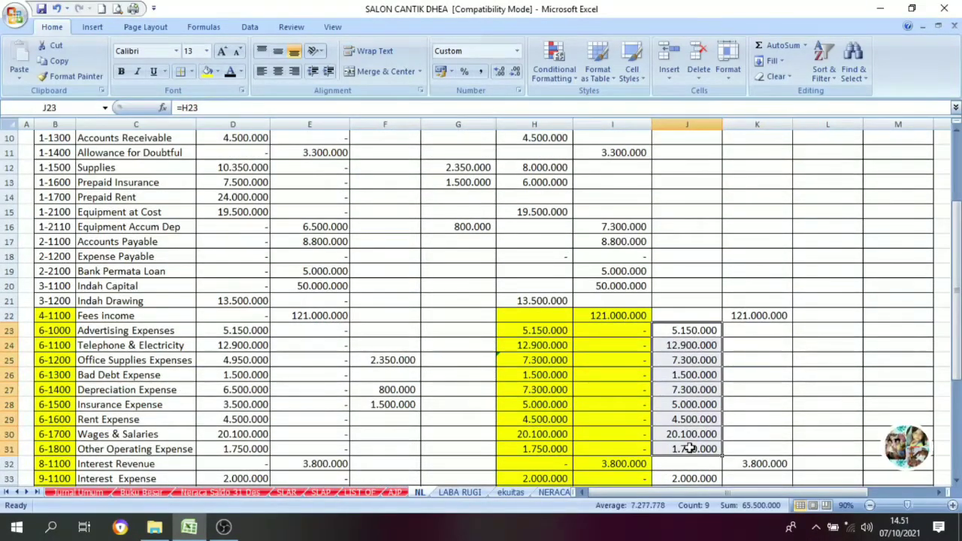
scroll(689, 448, "down", 2)
left_click(711, 419)
left_click_drag(671, 227, 759, 389)
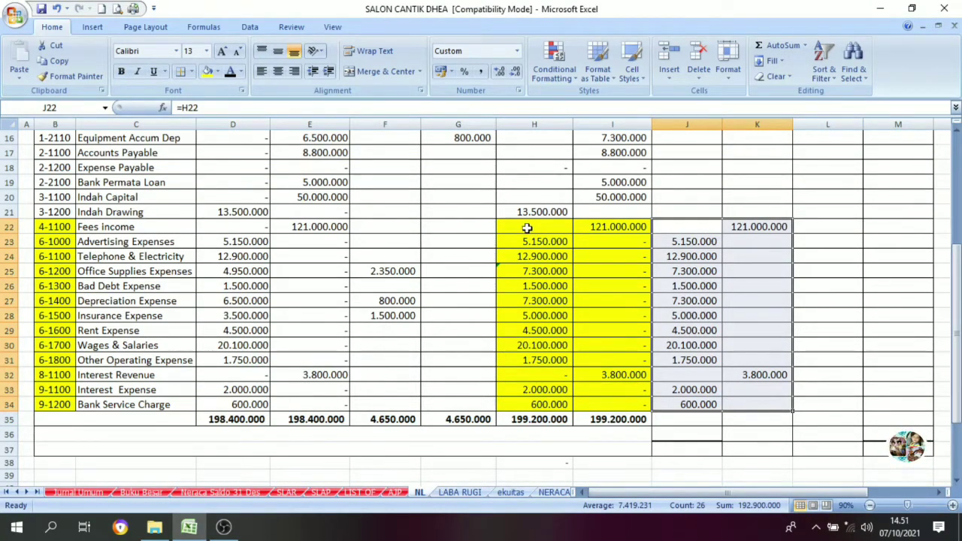
left_click_drag(526, 227, 594, 400)
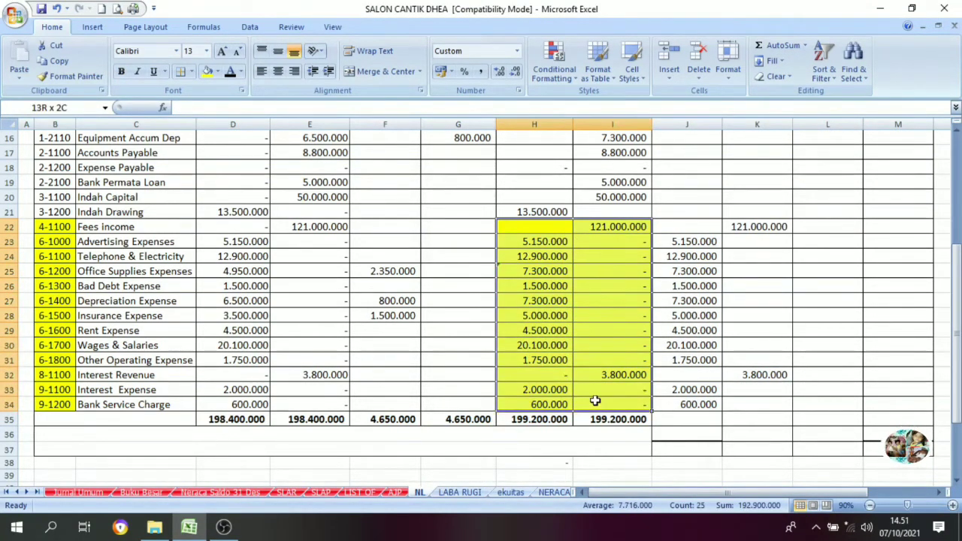
scroll(590, 323, "up", 5)
scroll(582, 255, "down", 3)
scroll(571, 268, "up", 3)
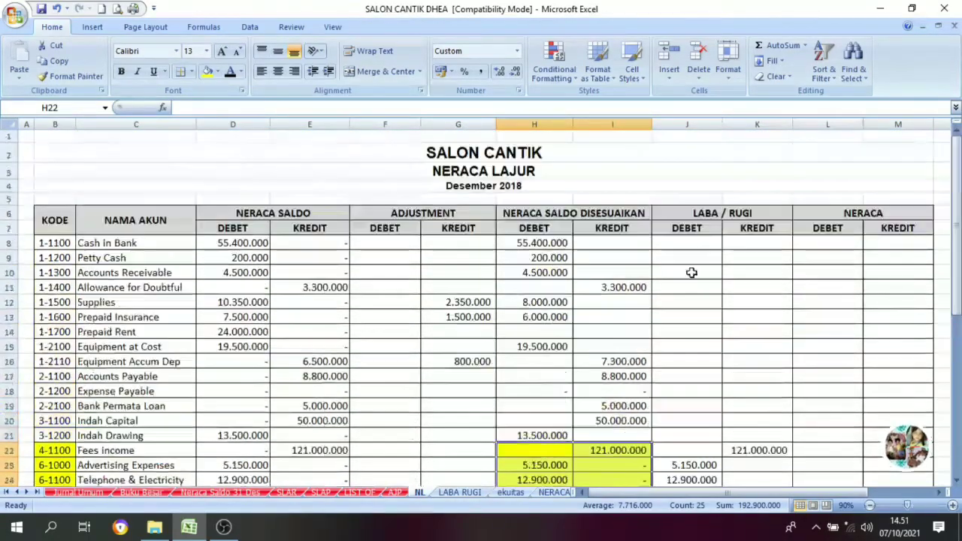
scroll(702, 338, "down", 6)
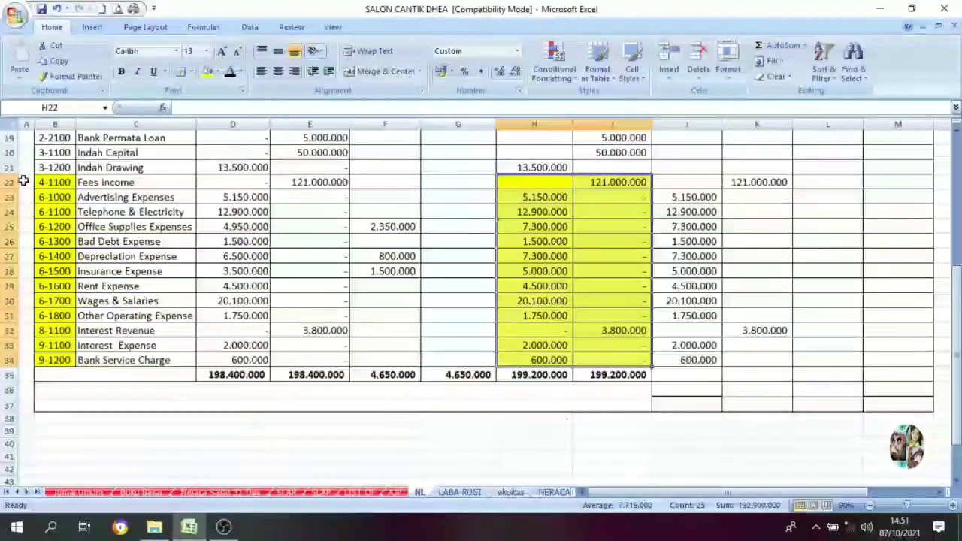
Select the LABA / RUGI amounts in J22:K34 for review and set the font colour of the totals in J35:K35 to black
left_click(688, 183)
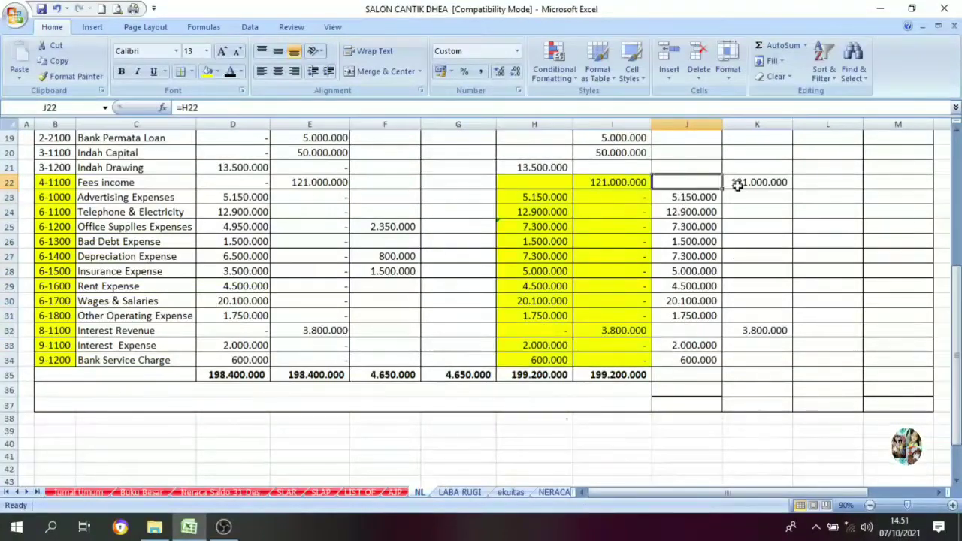
left_click_drag(736, 186, 760, 352)
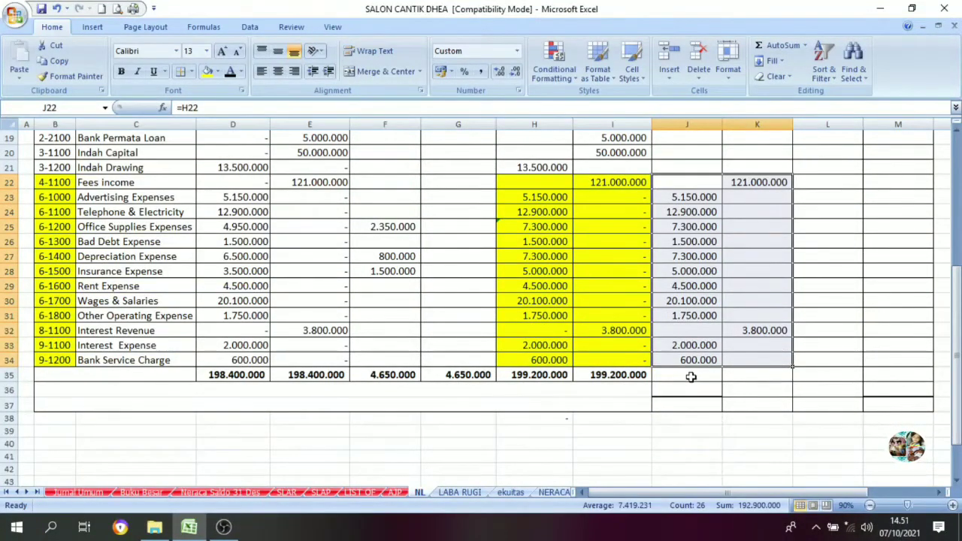
left_click_drag(691, 376, 731, 374)
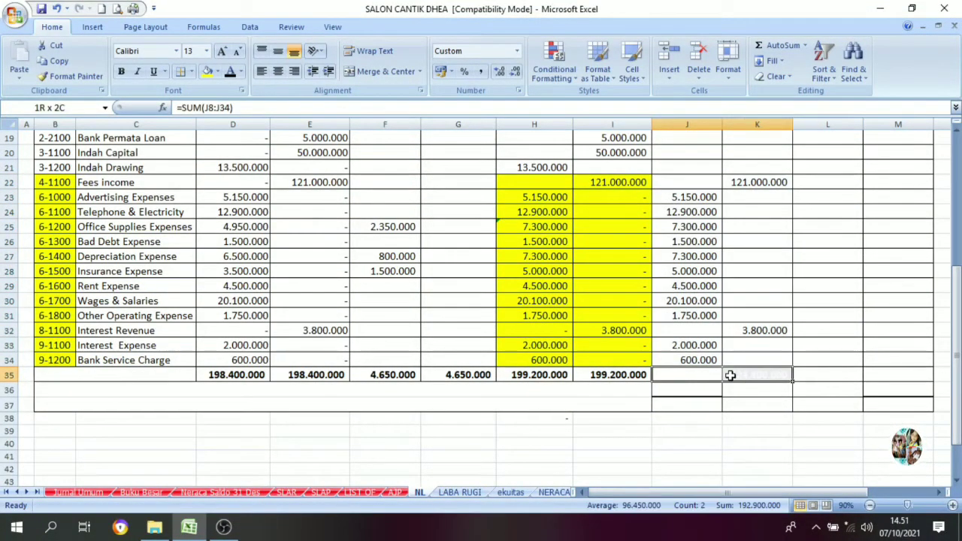
left_click(230, 73)
left_click(751, 316)
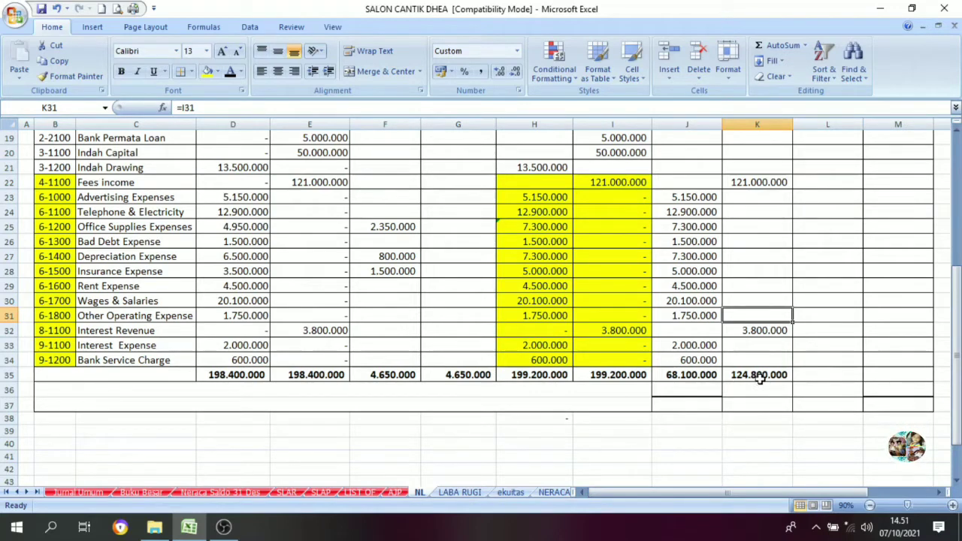
Check the Interest Revenue credit in K32 and the LABA / RUGI credit total formula in K35
key("ctrl+c")
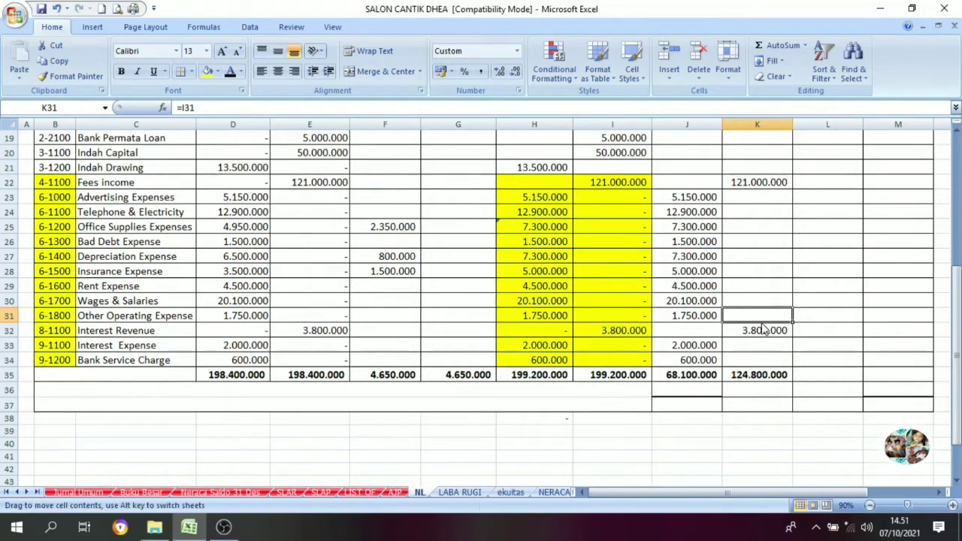
key("Escape")
left_click(756, 285)
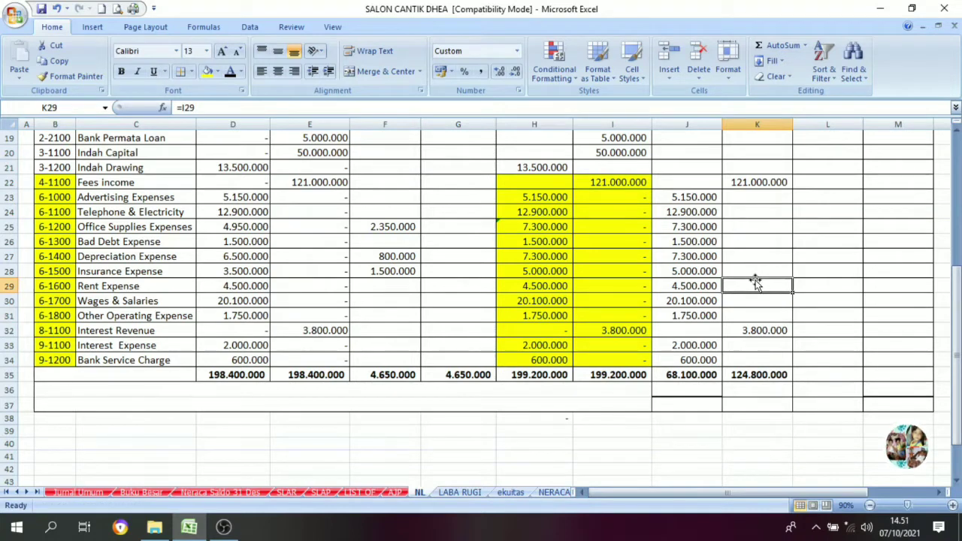
left_click(750, 332)
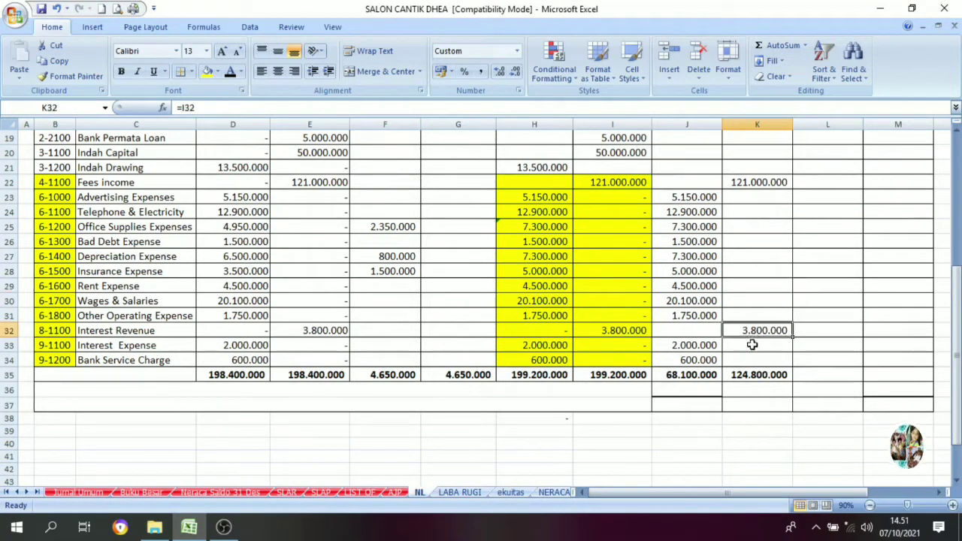
left_click(751, 373)
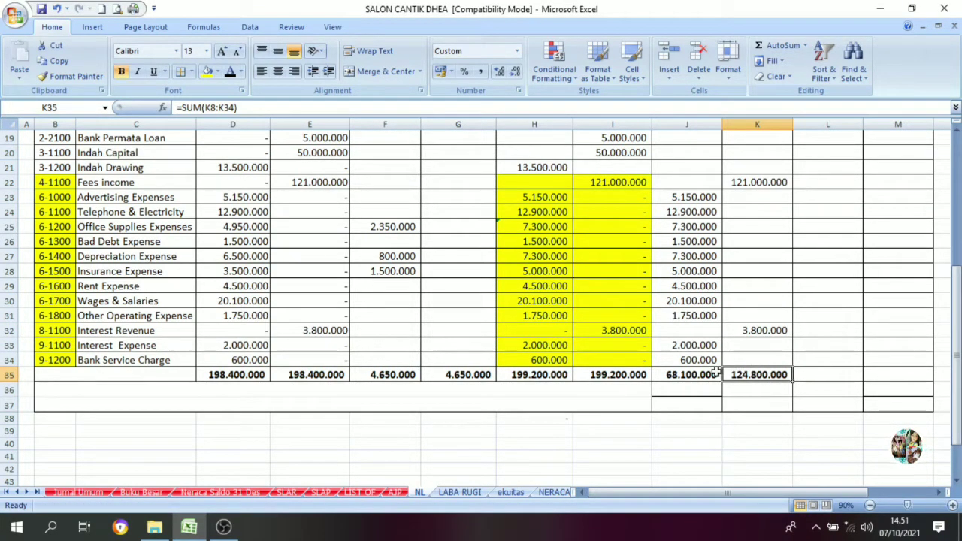
Review the expense debits in J23:J34 and compare the LABA / RUGI debit total in J35 with the credit total in K35
left_click_drag(688, 197, 690, 362)
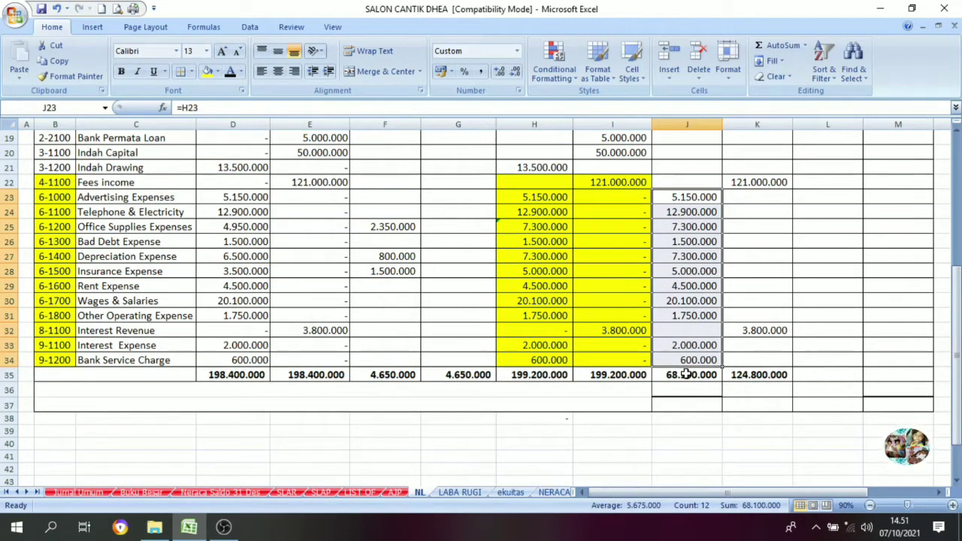
left_click(686, 374)
left_click(736, 376)
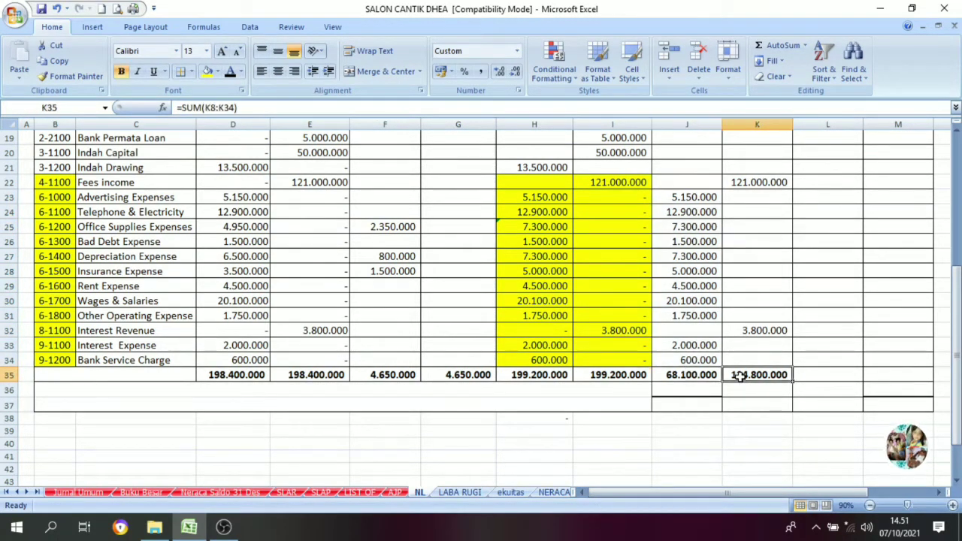
left_click(709, 375)
left_click(751, 376)
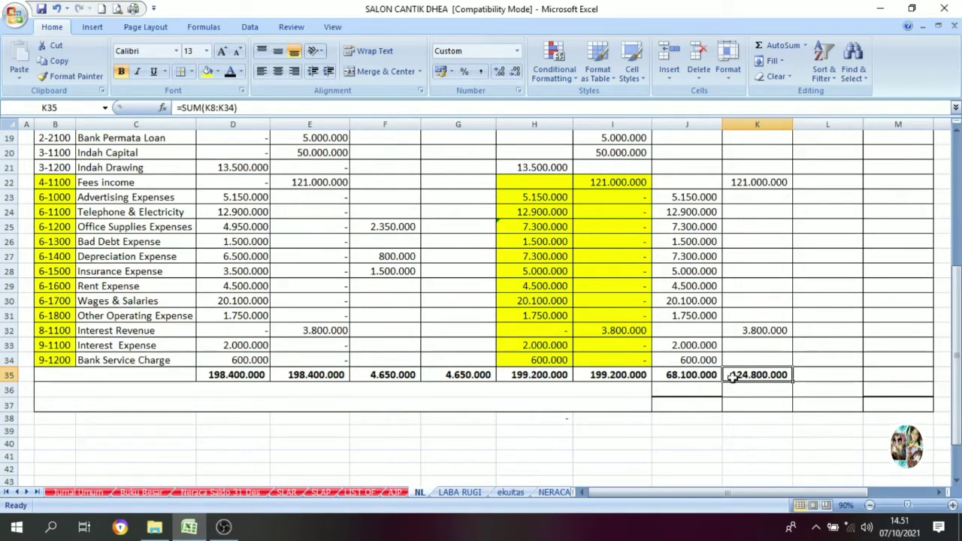
left_click(701, 375)
left_click(742, 376)
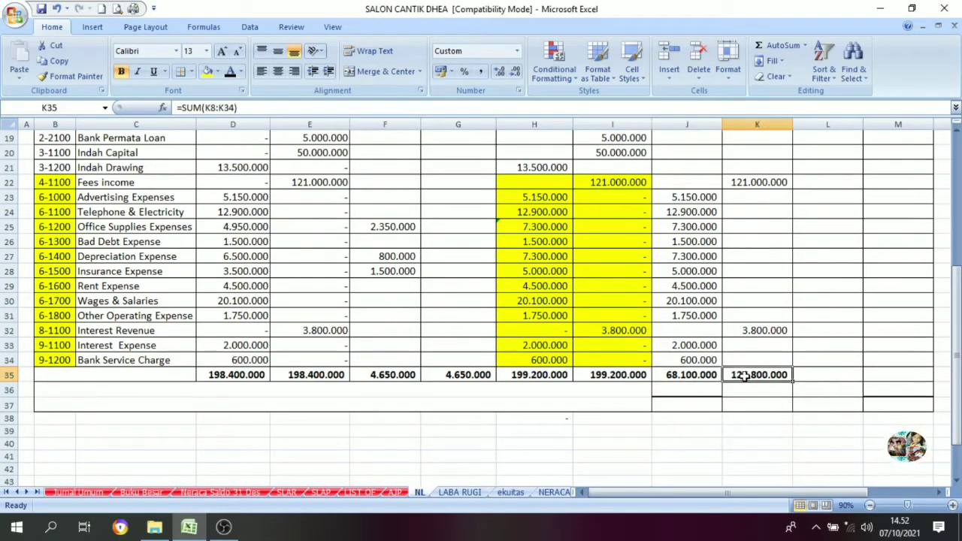
left_click(701, 376)
left_click(746, 376)
left_click(711, 376)
left_click(748, 375)
left_click(719, 375)
left_click(740, 376)
left_click(703, 375)
left_click(744, 375)
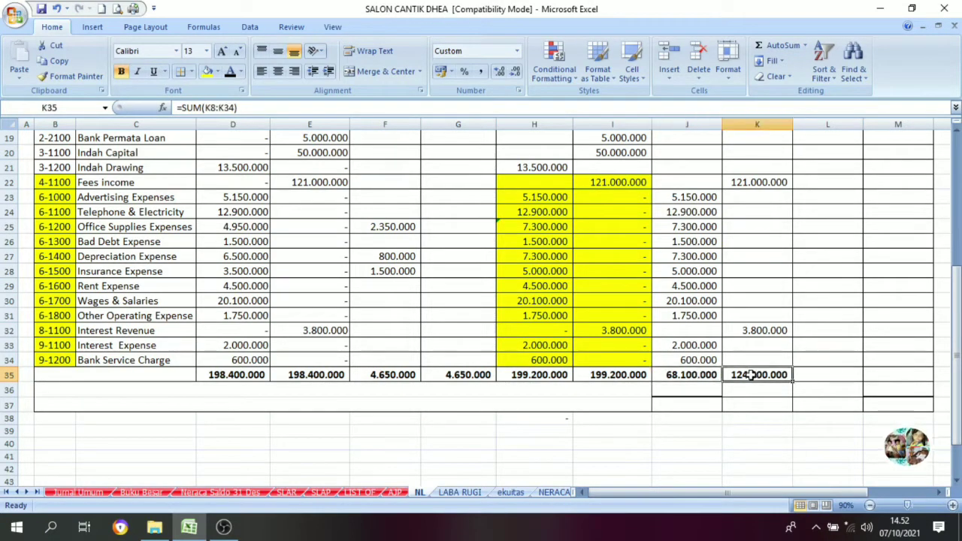
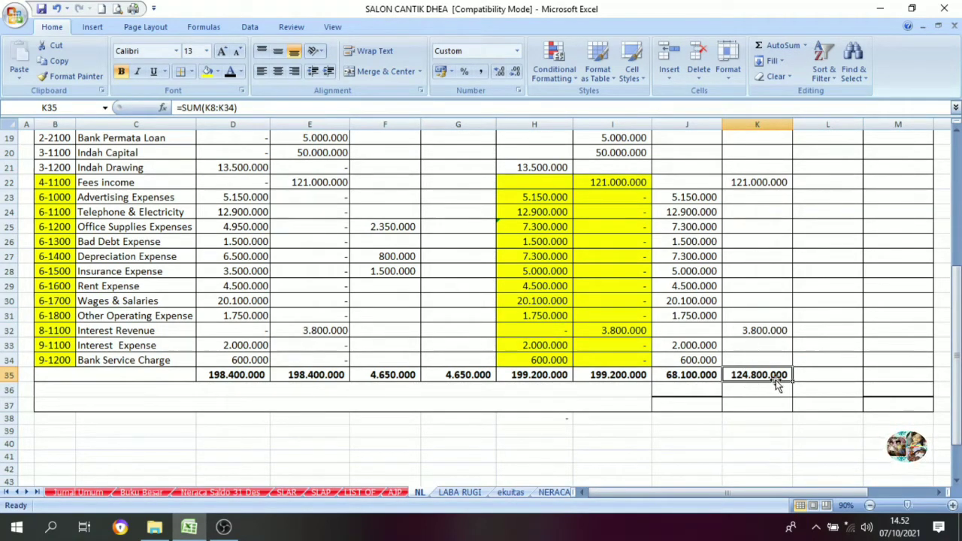
Set the font colour of the profit amount in J36 and the Laba Usaha label in B36 to black
left_click(691, 375)
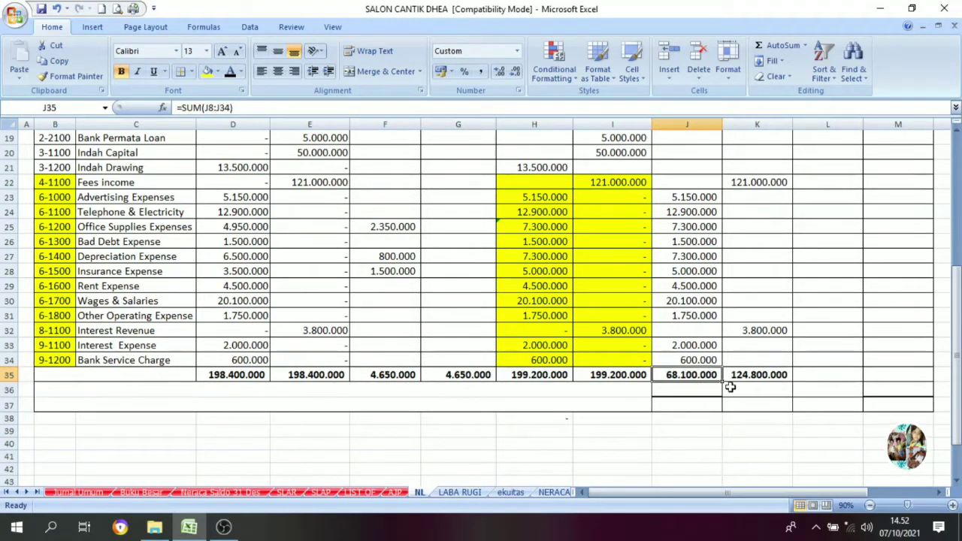
left_click(707, 392)
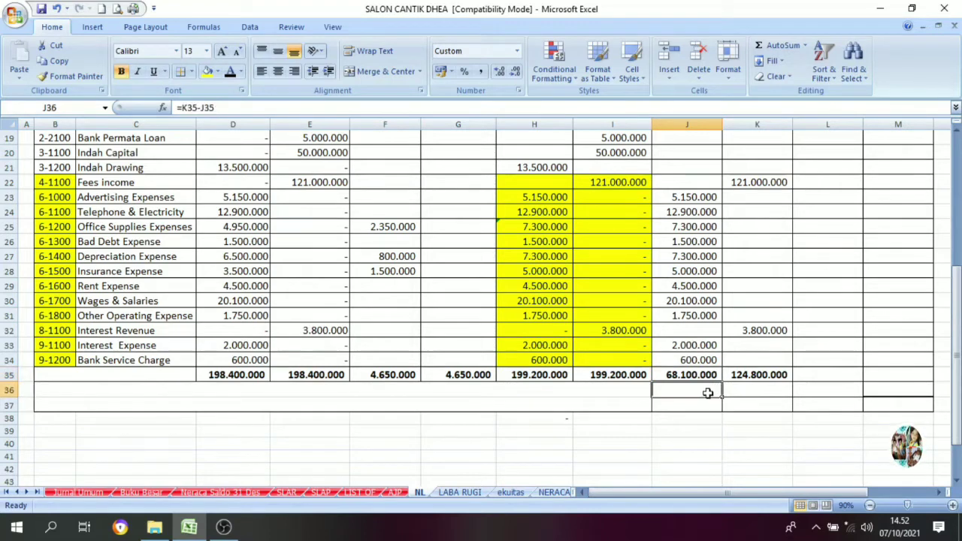
left_click(746, 374)
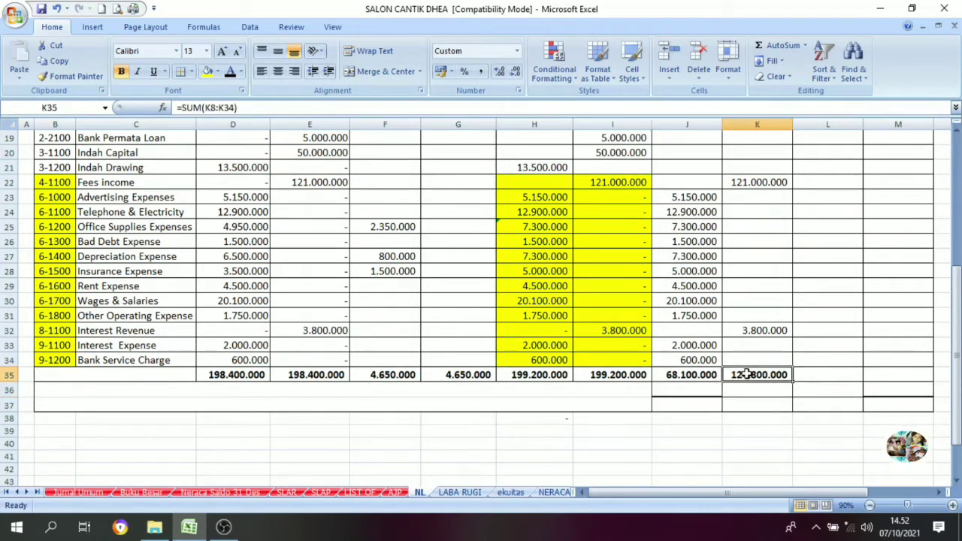
left_click(695, 374)
left_click(685, 392)
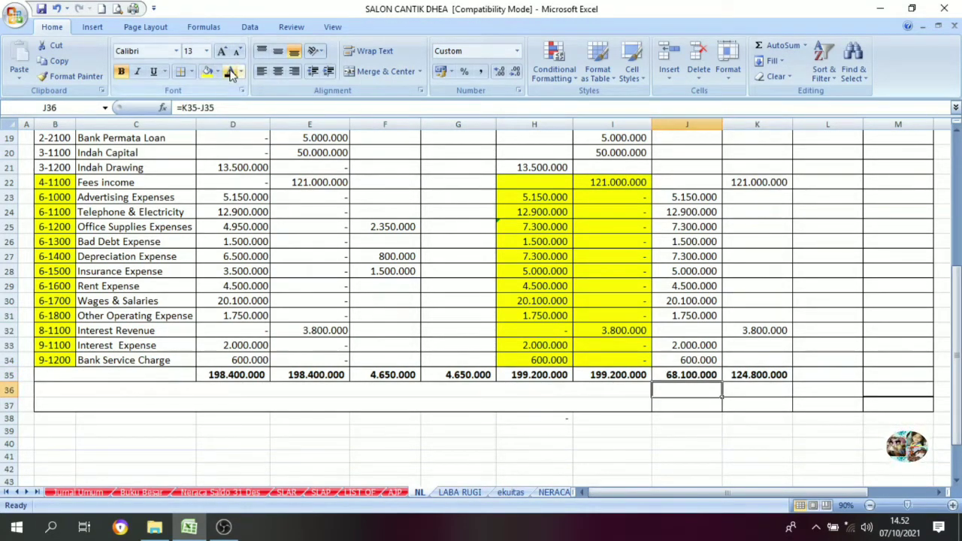
left_click(231, 73)
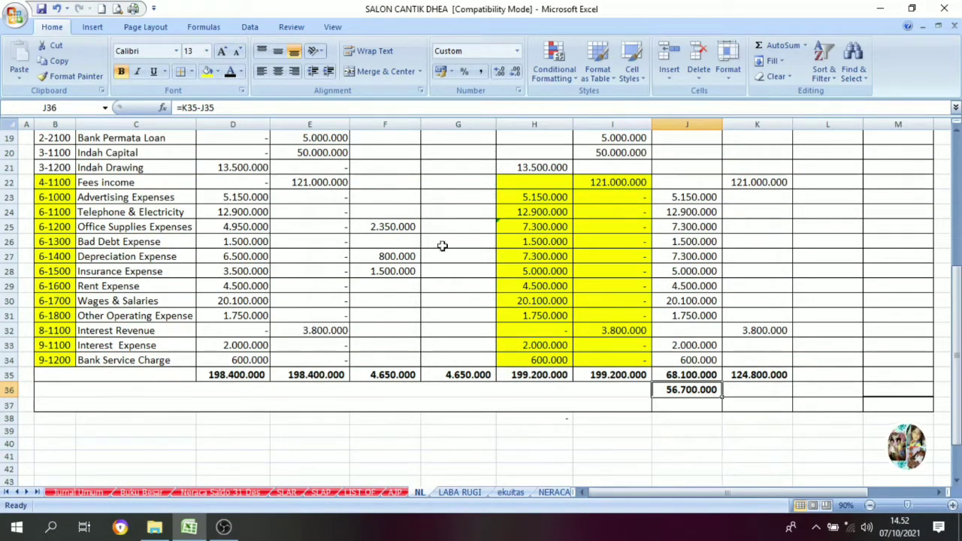
left_click(590, 395)
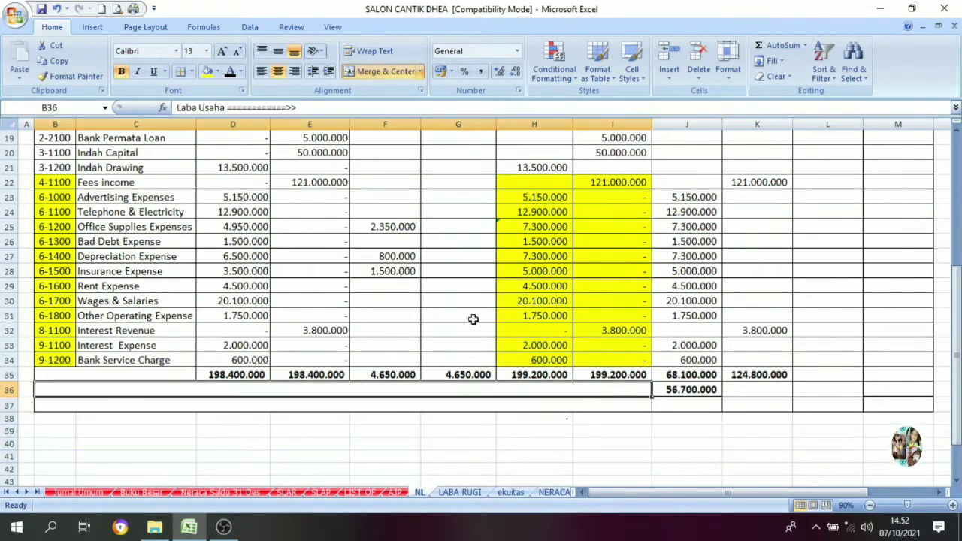
left_click(230, 72)
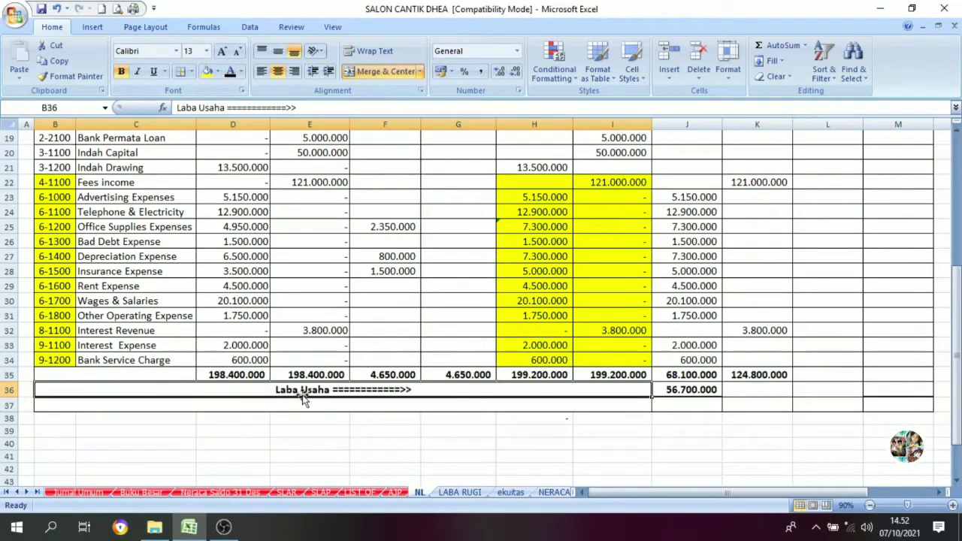
Compare the Laba Usaha amount in J36 with the LABA / RUGI totals in K35 and J35 that its formula subtracts
left_click(691, 390)
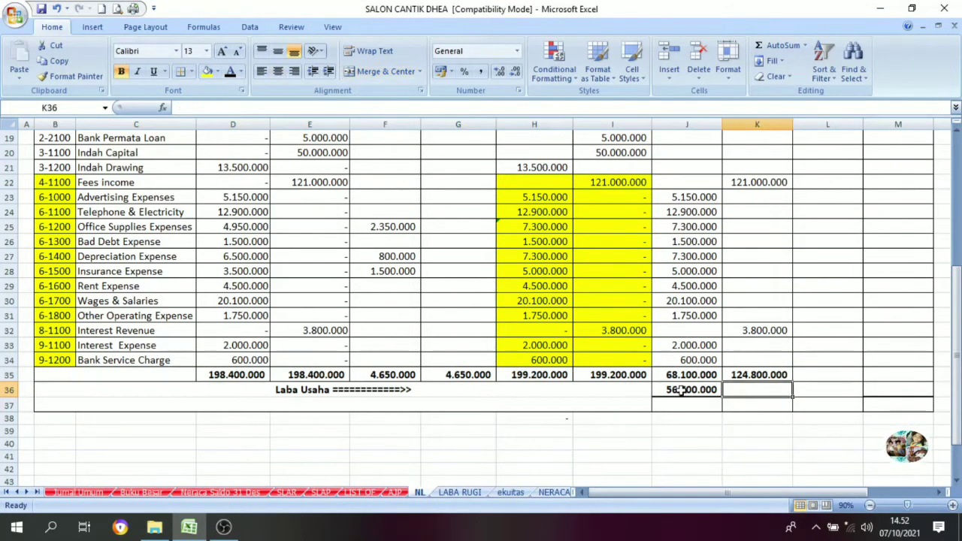
left_click(744, 390)
left_click(691, 388)
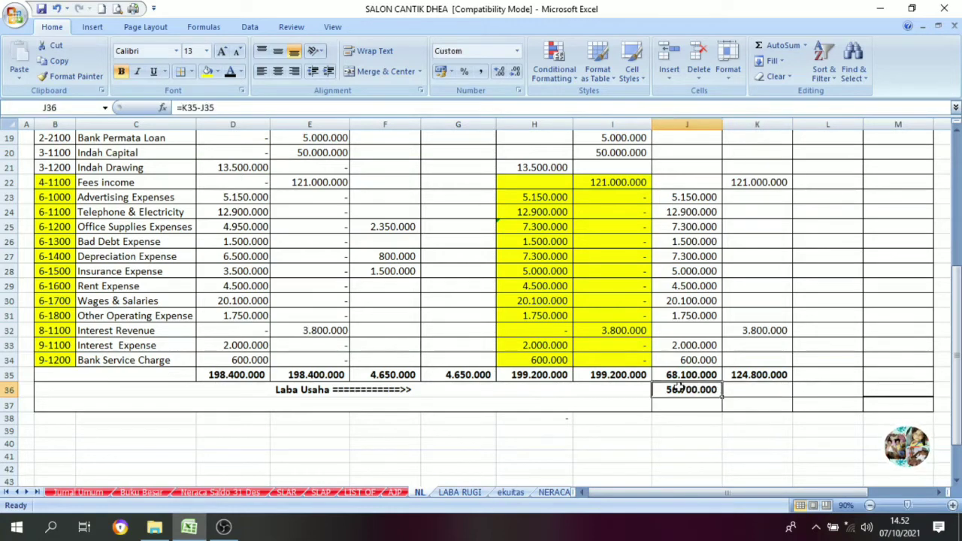
left_click(744, 374)
left_click(698, 391)
left_click(725, 374)
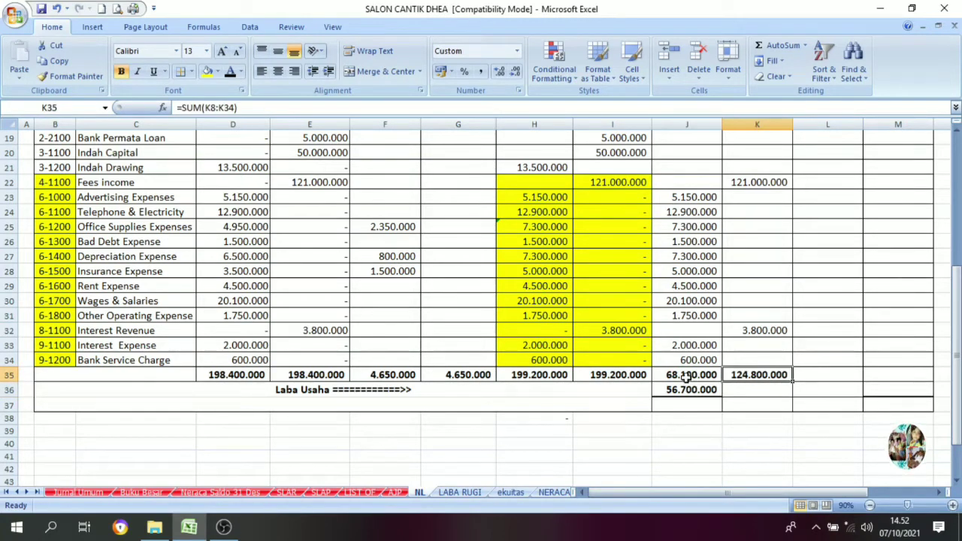
left_click(682, 389)
left_click(744, 374)
left_click(688, 374)
left_click(698, 390)
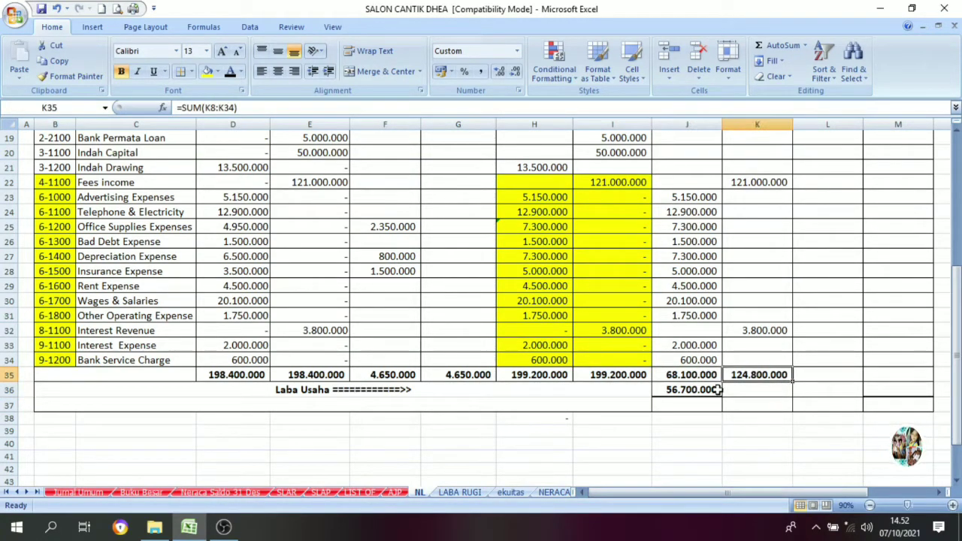
left_click(740, 374)
left_click(702, 375)
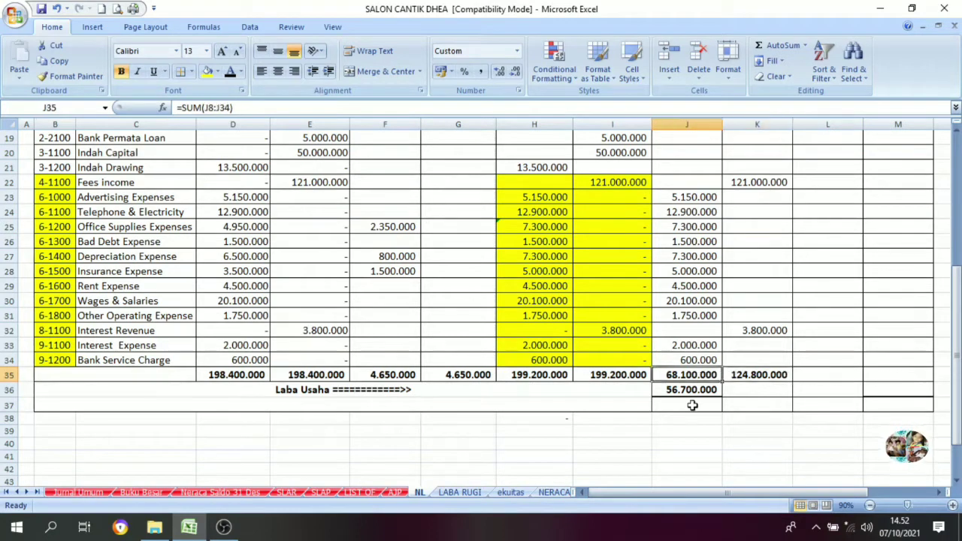
left_click(747, 377)
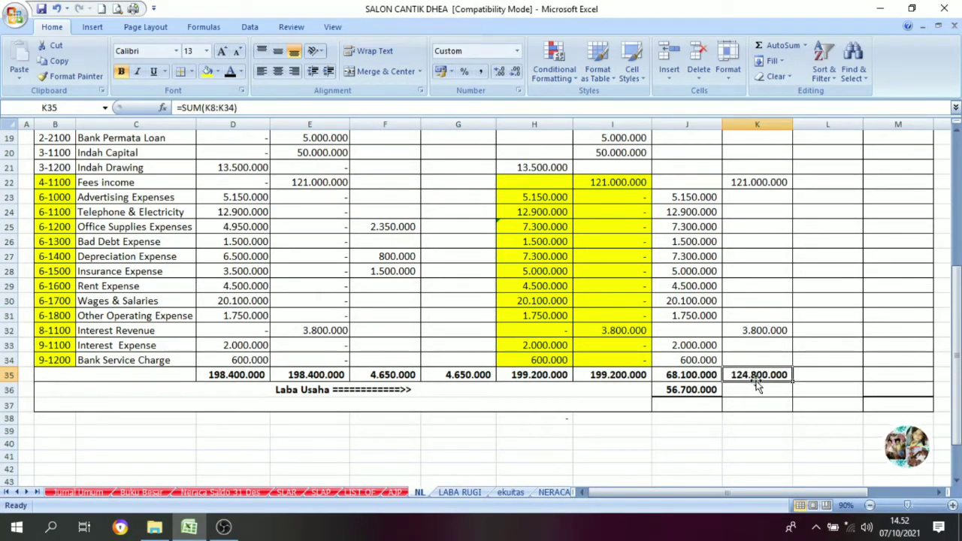
Set the font colour of the LABA / RUGI final totals in K37 and J37 to black and compare the two
left_click(751, 406)
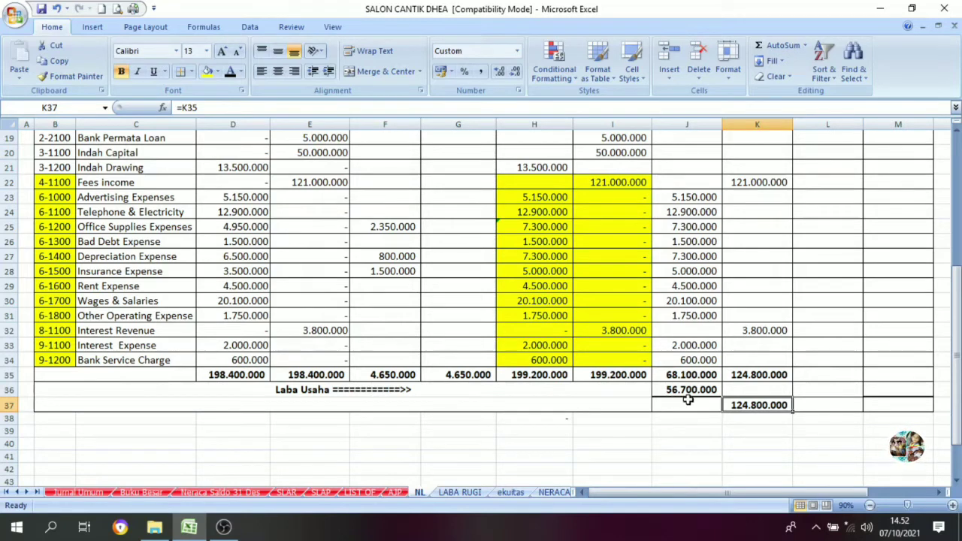
left_click(688, 404)
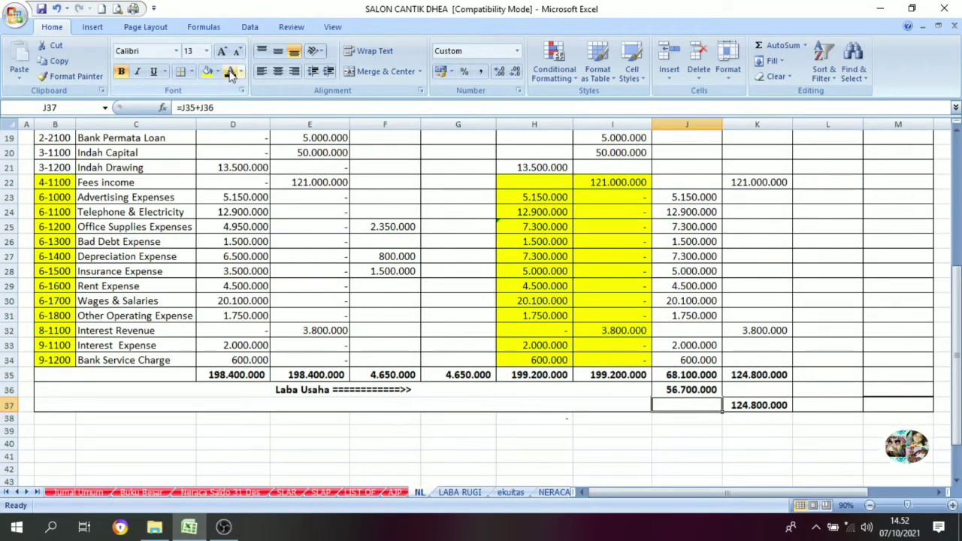
left_click(745, 412)
left_click(696, 406)
left_click(732, 406)
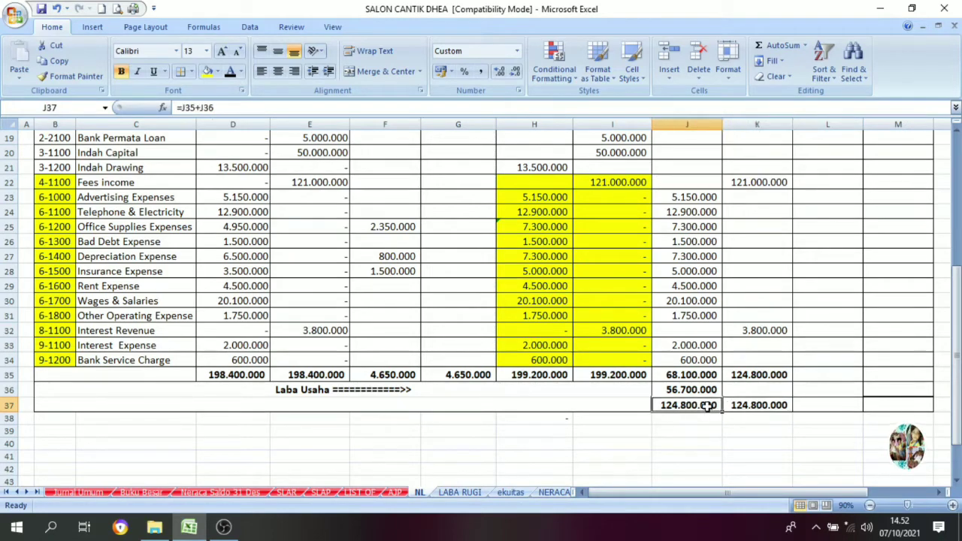
left_click(692, 405)
left_click(735, 404)
left_click(705, 408)
left_click(734, 418)
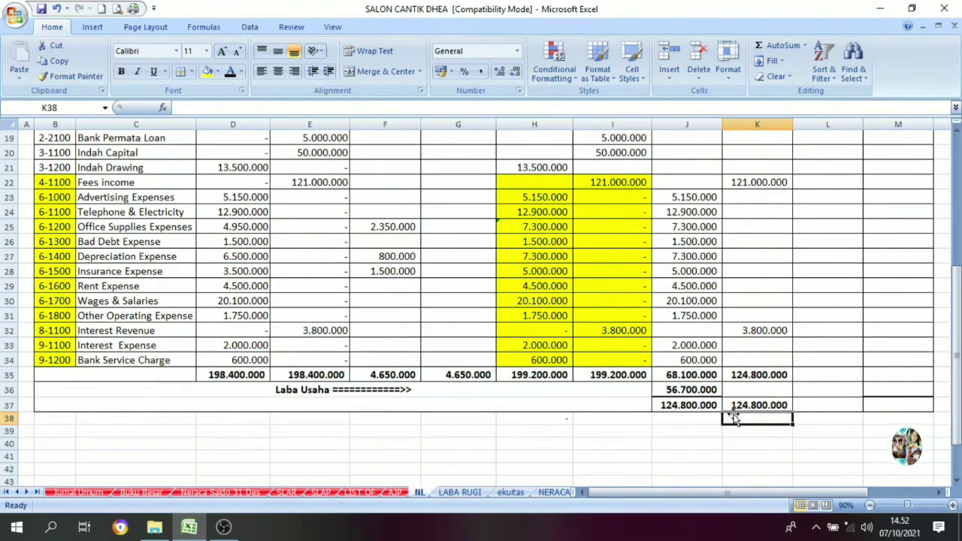
Review the LABA / RUGI columns from their headings down and recheck the debit and credit totals in J35:K35
scroll(735, 331, "up", 6)
scroll(725, 241, "down", 5)
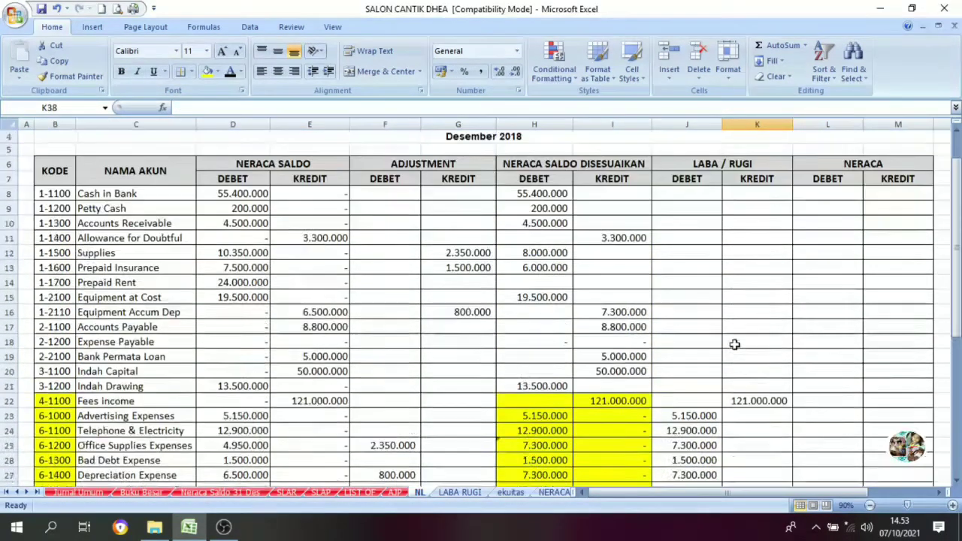
left_click(757, 420)
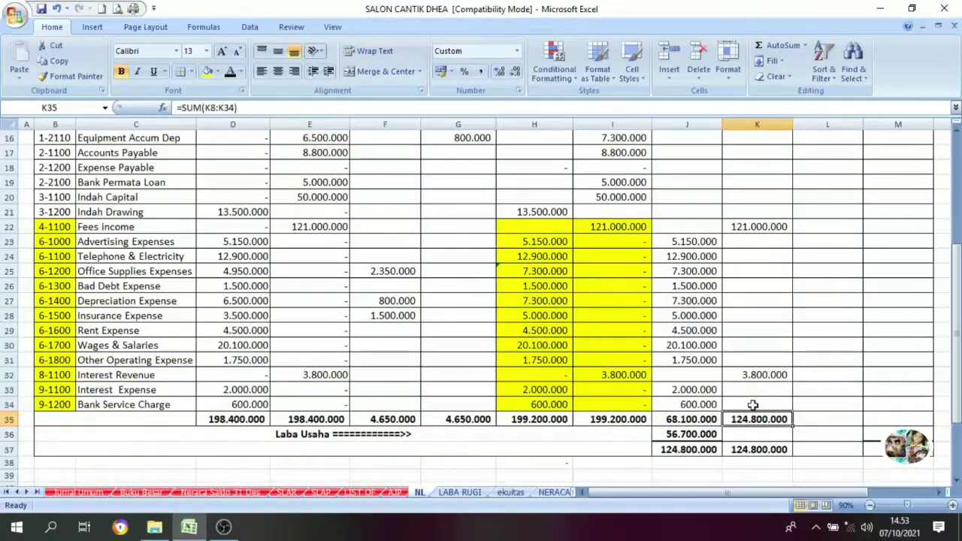
scroll(669, 228, "up", 5)
scroll(678, 268, "down", 7)
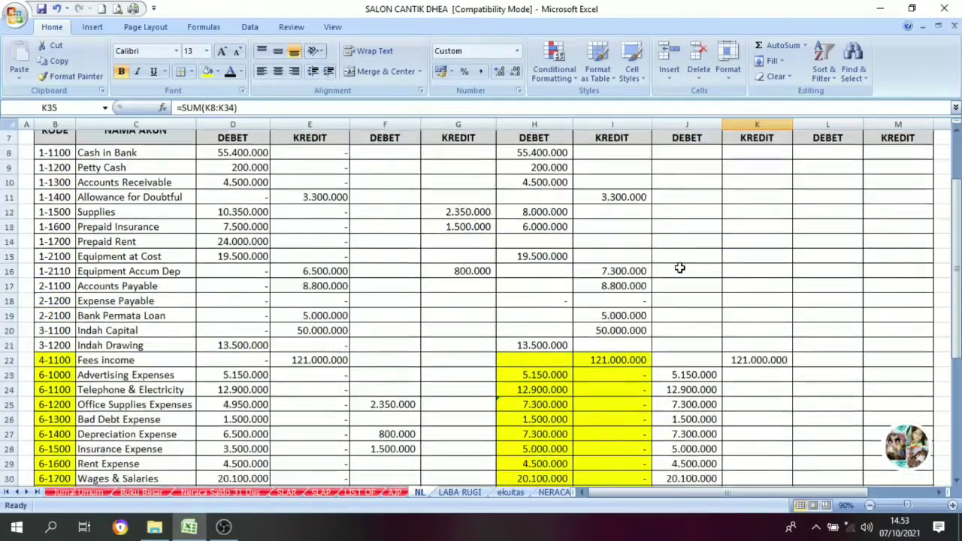
left_click(677, 330)
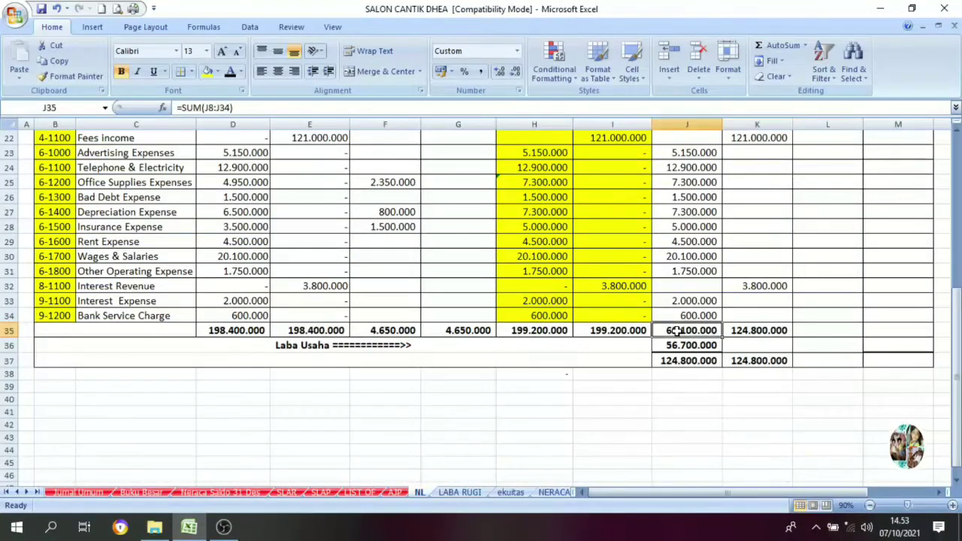
left_click(751, 331)
left_click(686, 329)
left_click(757, 334)
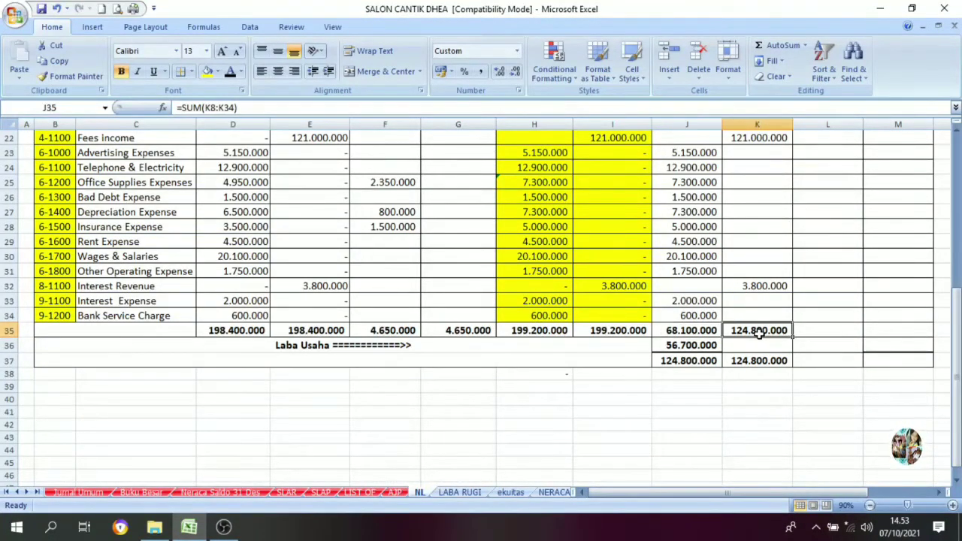
left_click(699, 330)
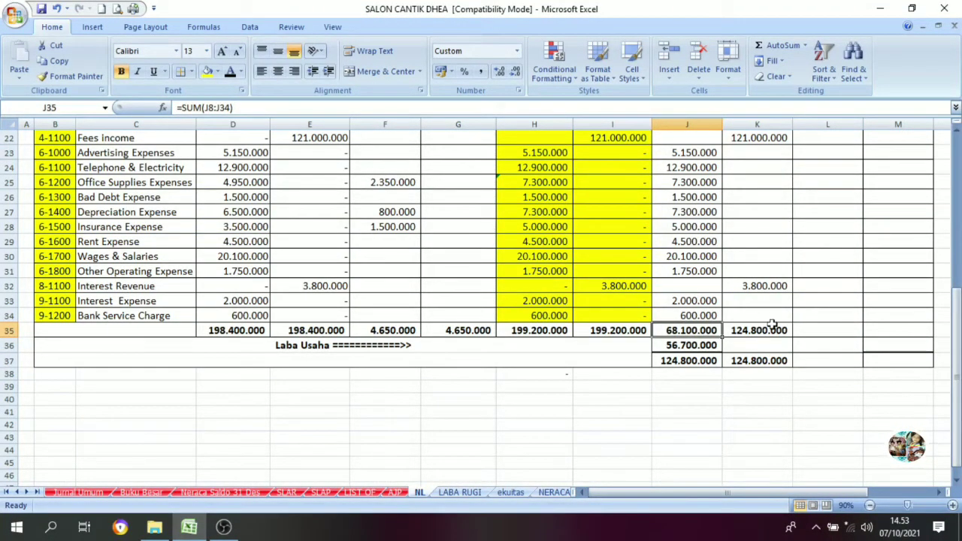
Trace the J36 difference back to K35 and J35 and check its Laba Usaha row label in B36
left_click(690, 345)
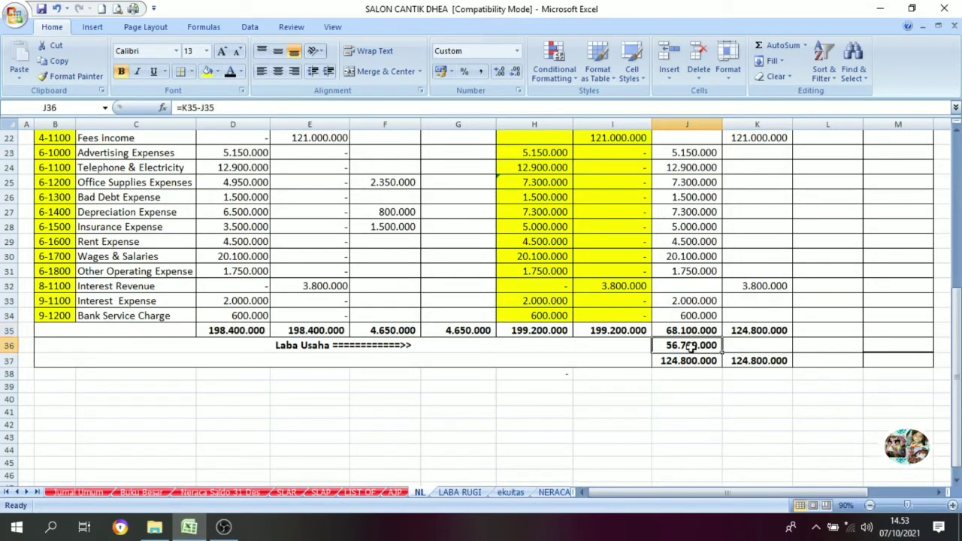
left_click(740, 333)
left_click(697, 331)
left_click(687, 347)
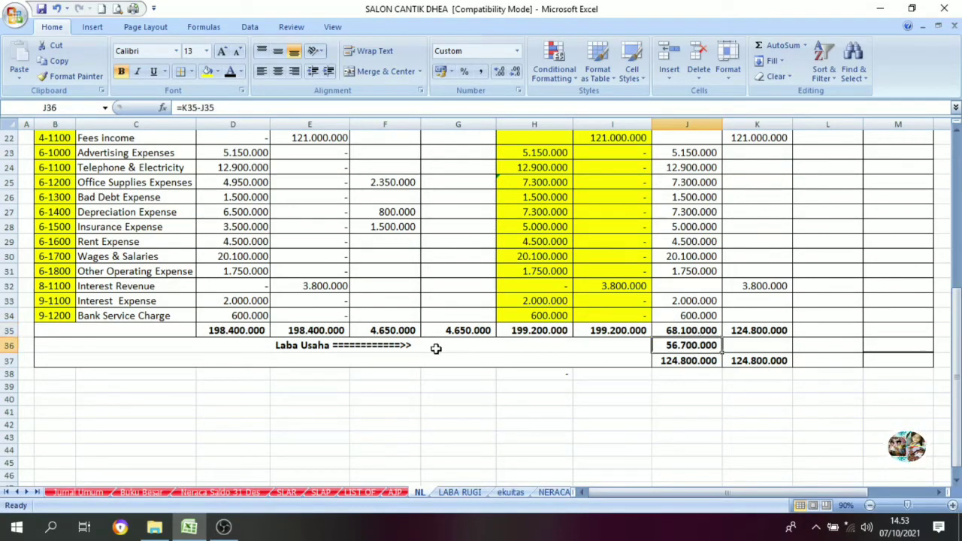
left_click(380, 344)
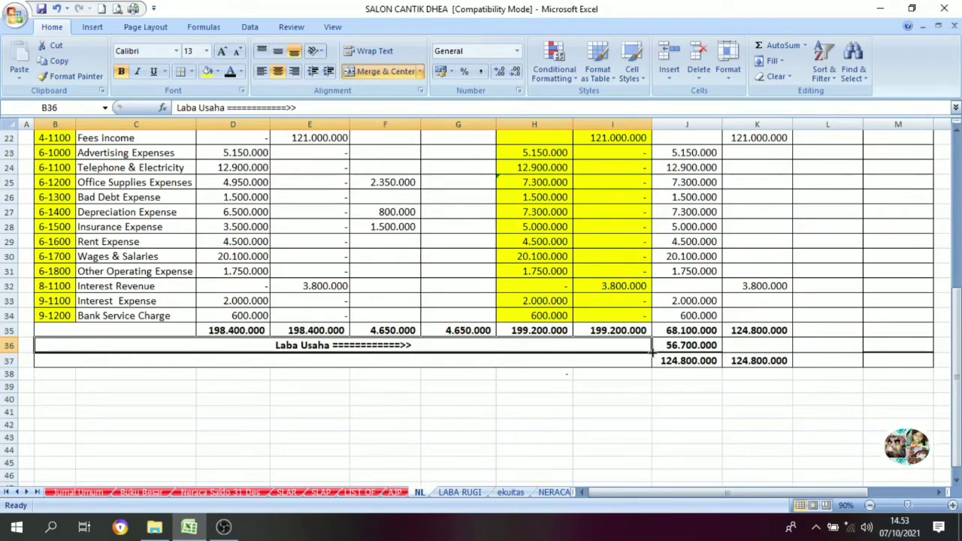
Check the DEBET and KREDIT formulas of the NERACA columns for Cash in Bank in L8 and M8
scroll(691, 341, "up", 7)
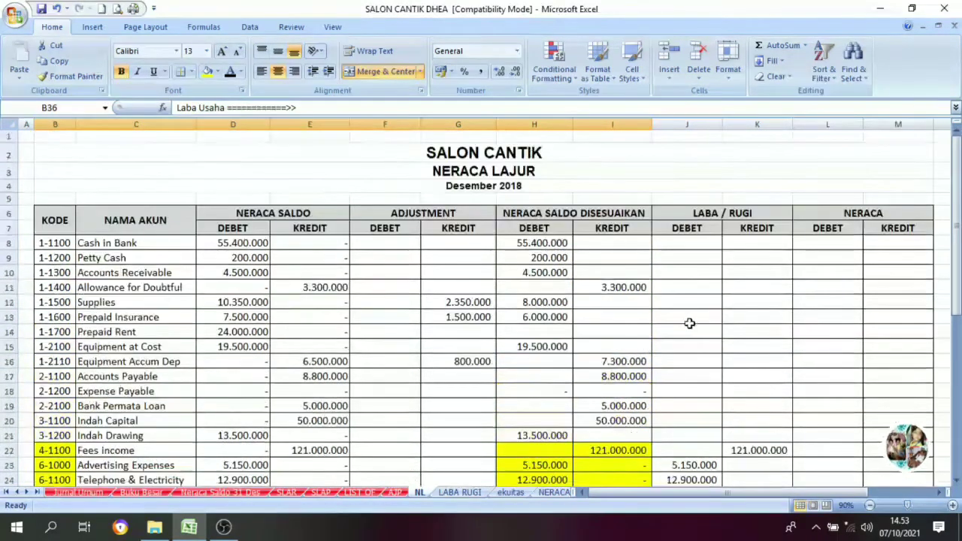
left_click(891, 244)
left_click(855, 242)
left_click(886, 243)
left_click(854, 243)
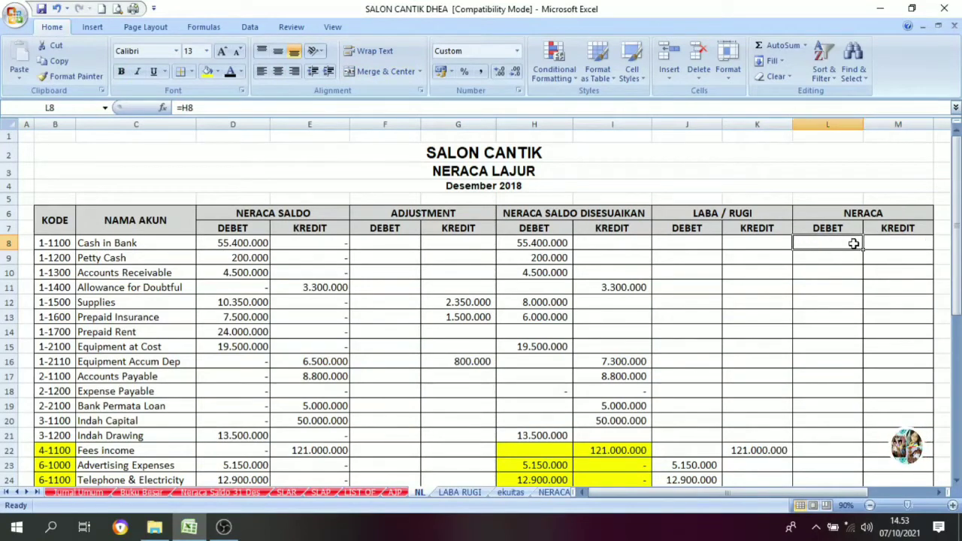
left_click(873, 242)
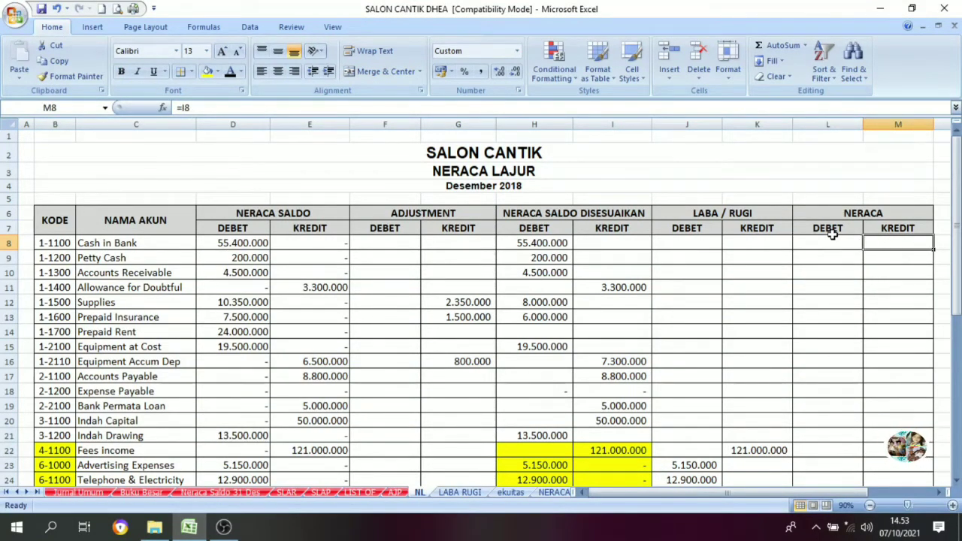
Review the NERACA SALDO DISESUAIKAN columns, the account codes from 4-1100 down and the NERACA heading to see which accounts belong in NERACA
left_click(512, 217)
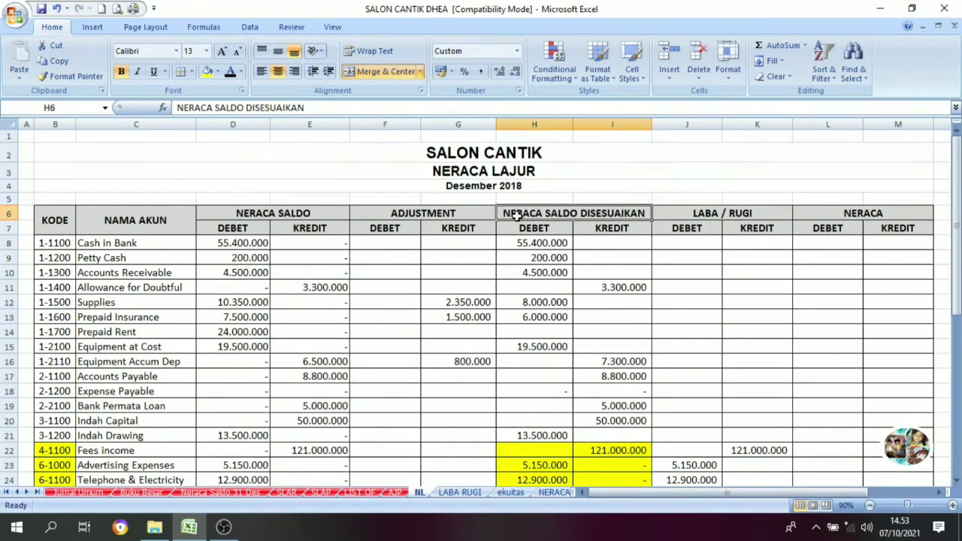
left_click_drag(515, 216, 518, 402)
left_click(596, 331)
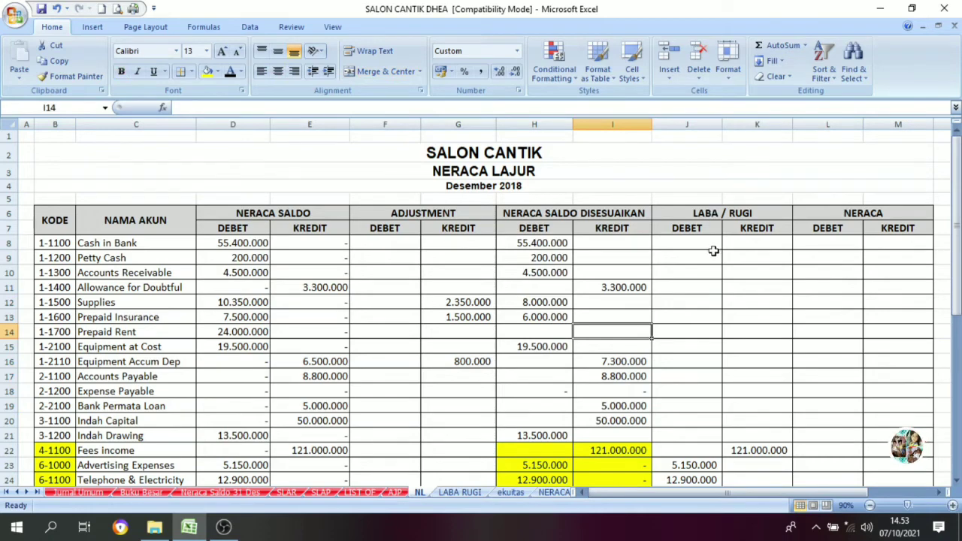
scroll(712, 252, "down", 1)
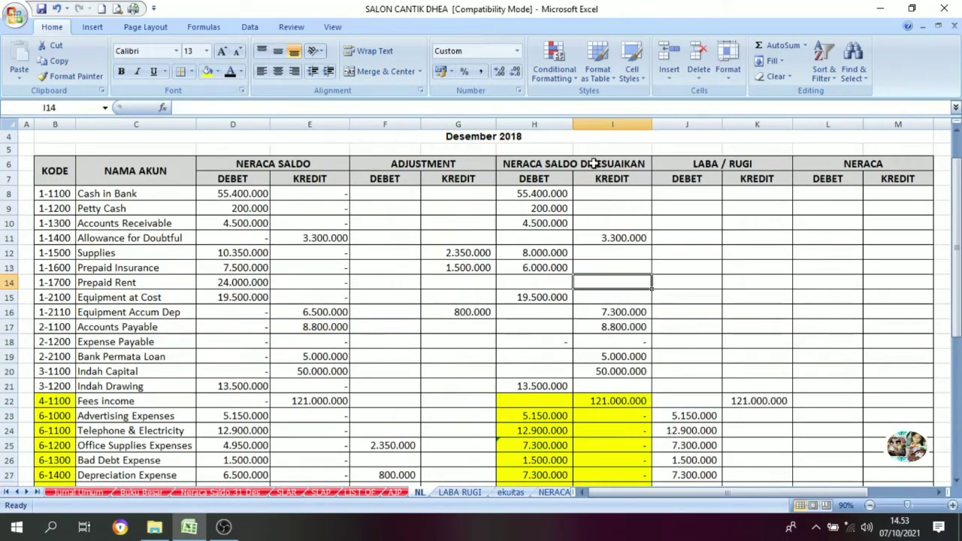
left_click(51, 400)
scroll(78, 413, "down", 4)
scroll(226, 376, "up", 5)
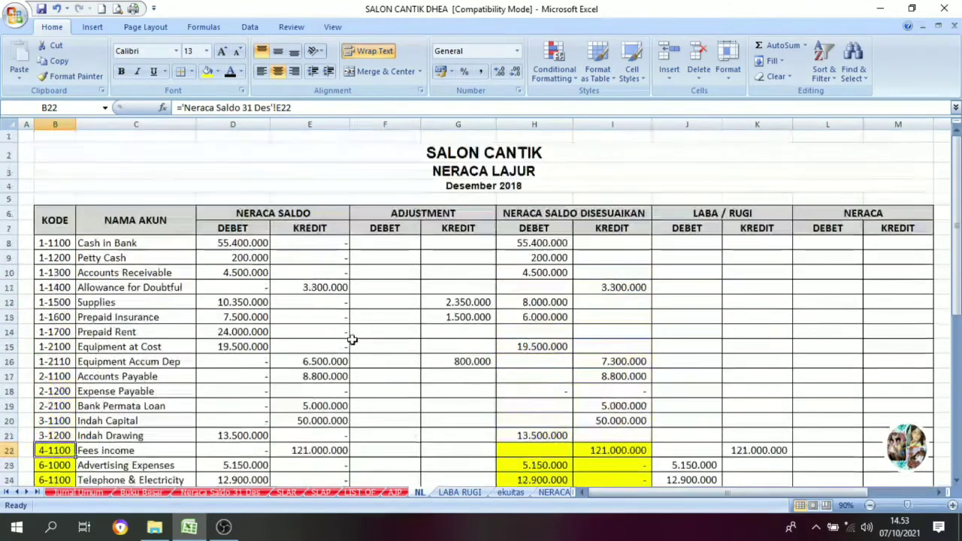
left_click(837, 214)
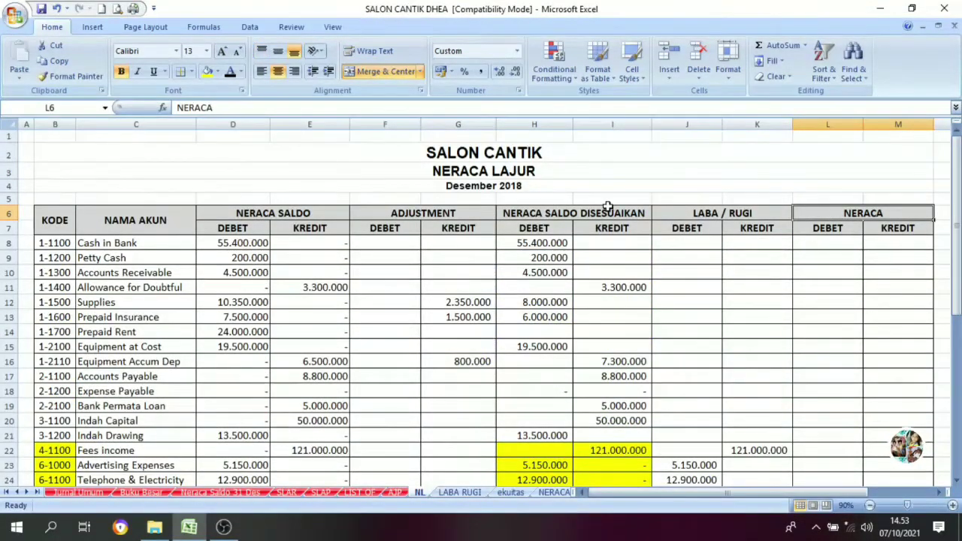
left_click(531, 211)
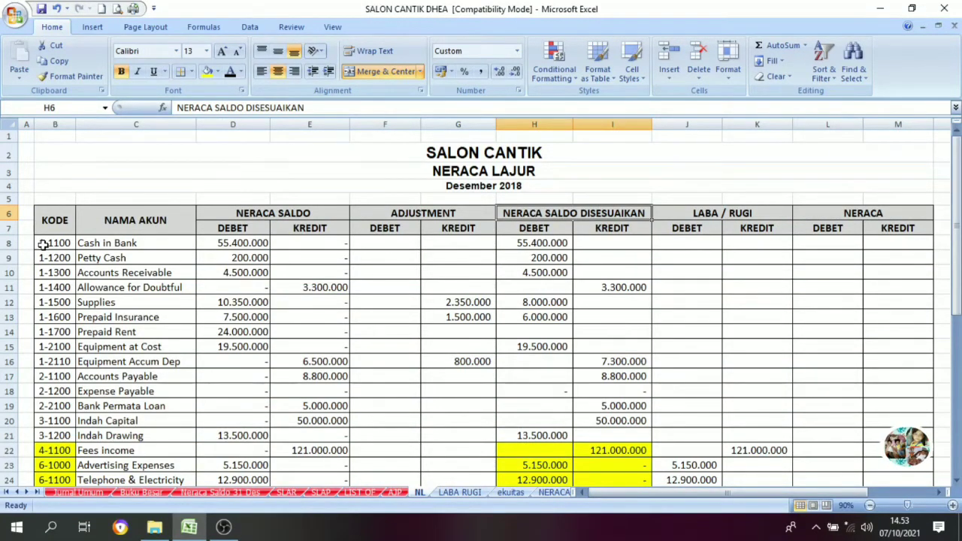
Fill the account codes 1-1100 to 3-1200 in B8:B21 with light green
left_click_drag(43, 244, 45, 441)
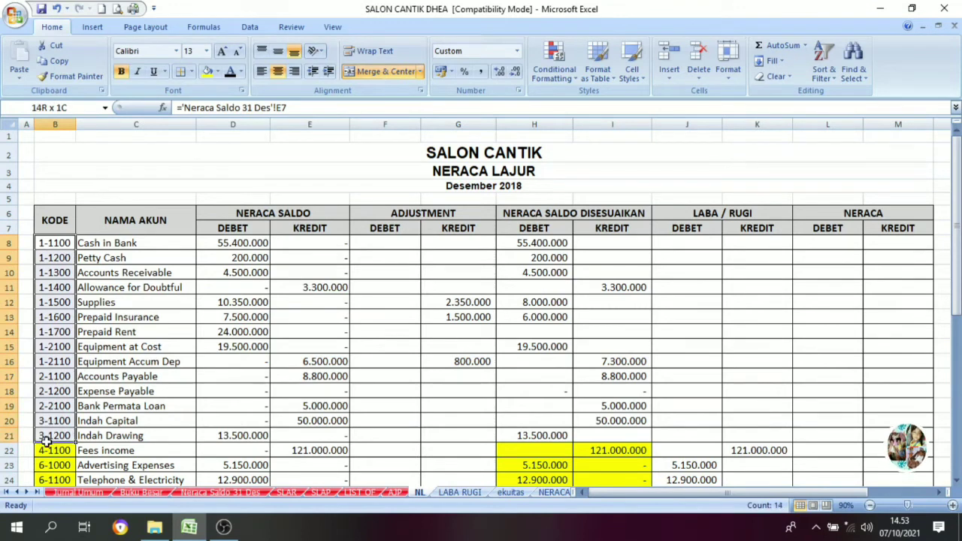
left_click(217, 71)
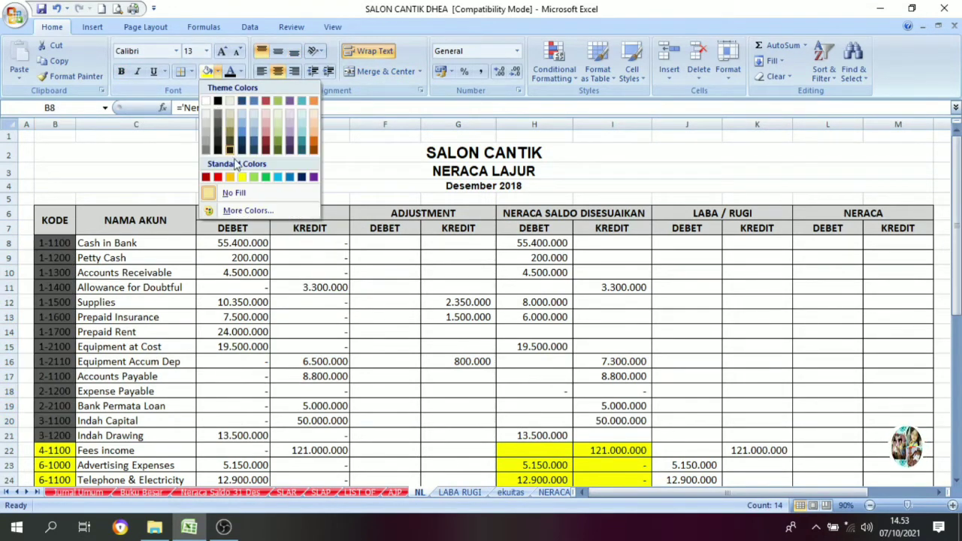
left_click(253, 177)
left_click(592, 333)
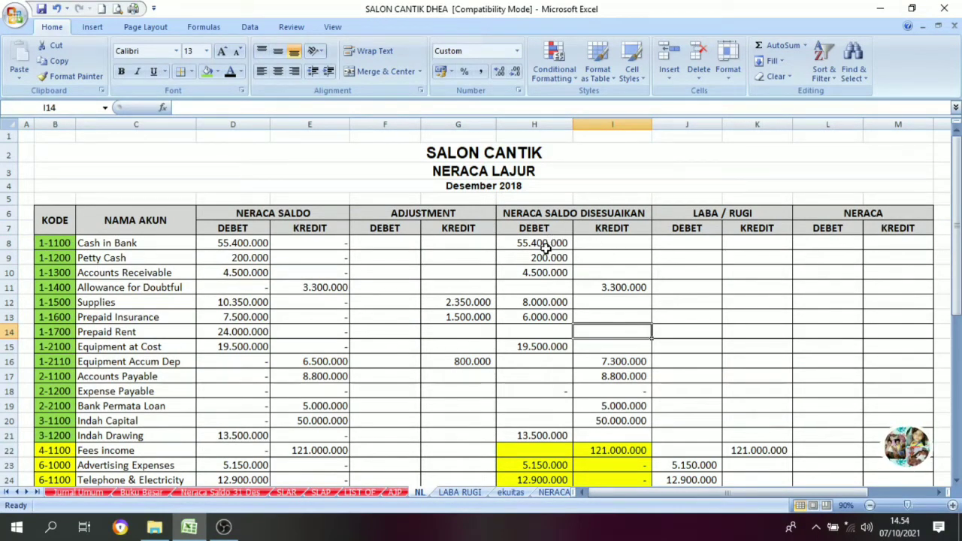
Fill the NERACA SALDO DISESUAIKAN amounts in H8:I21 with the same light green
left_click_drag(525, 242, 590, 425)
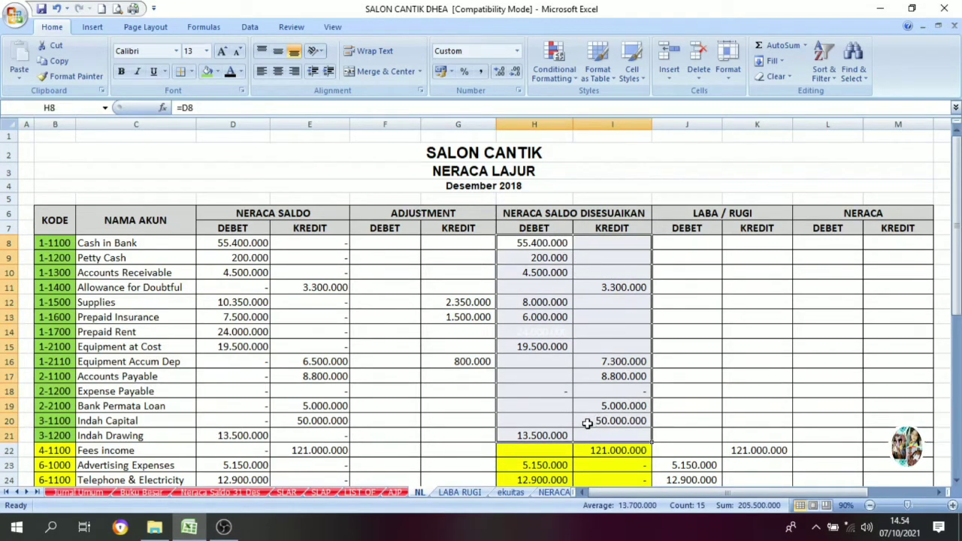
left_click(211, 75)
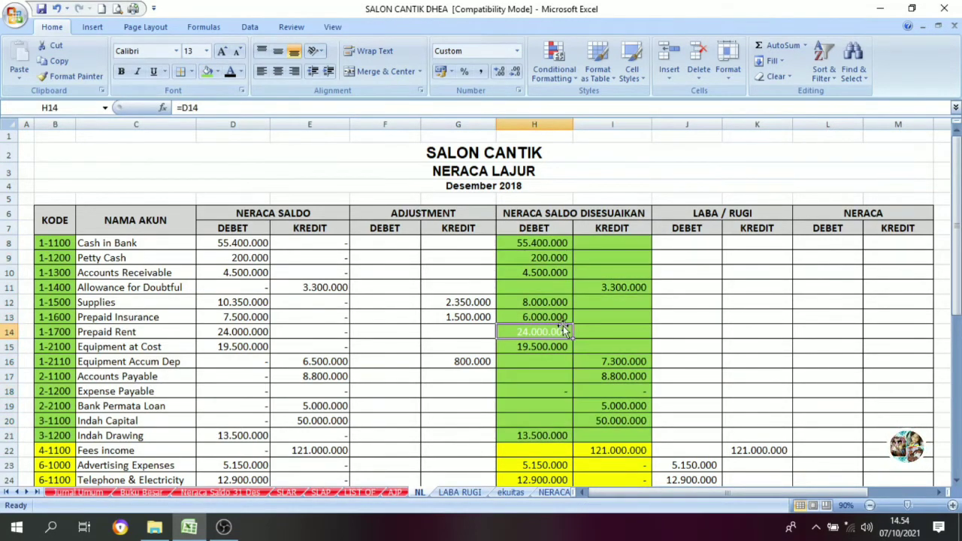
left_click(563, 326)
left_click(579, 343)
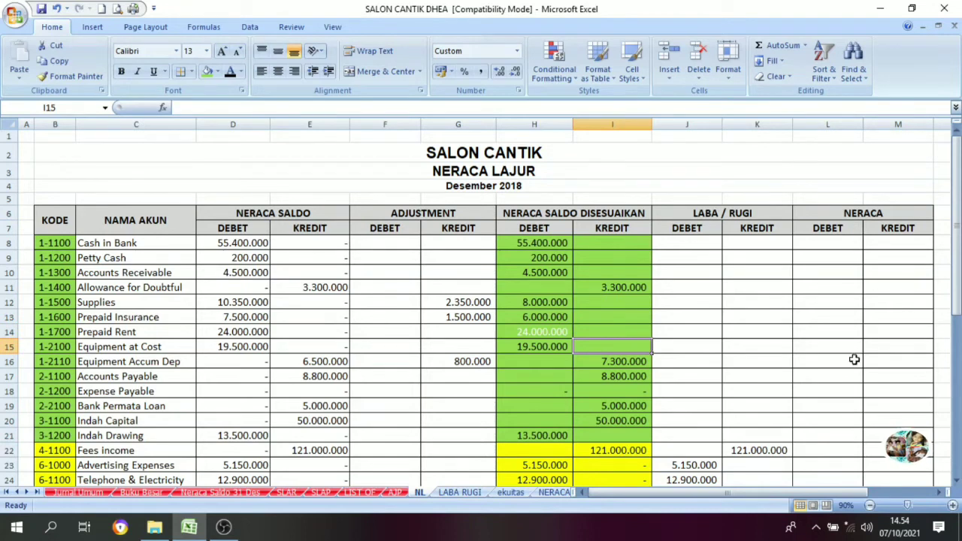
Set the font colour of the Prepaid Rent adjusted debit in H14 to black
left_click(549, 333)
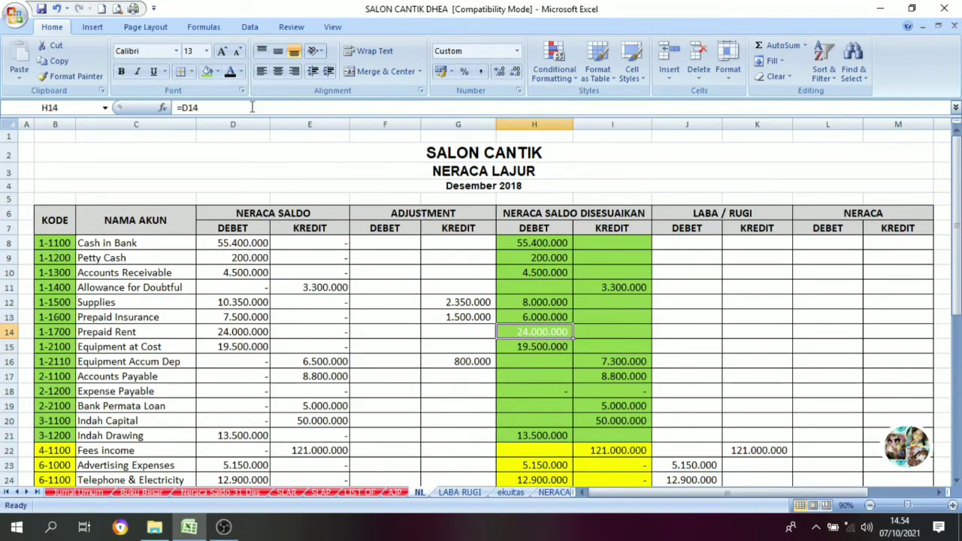
left_click(230, 72)
left_click(625, 344)
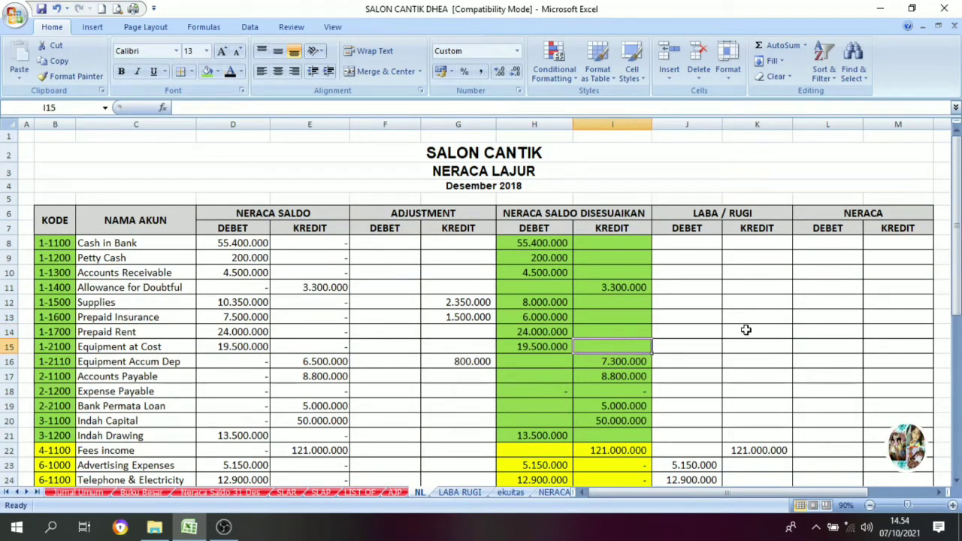
left_click(718, 300)
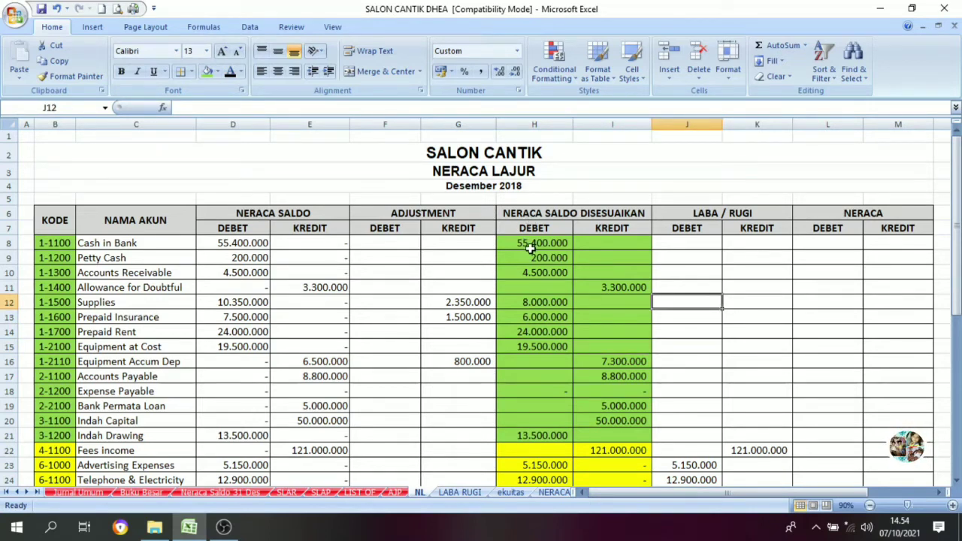
Set the font colour of the NERACA debit amounts for Cash in Bank, Petty Cash and Accounts Receivable in L8, L9 and L10 to black
left_click(817, 247)
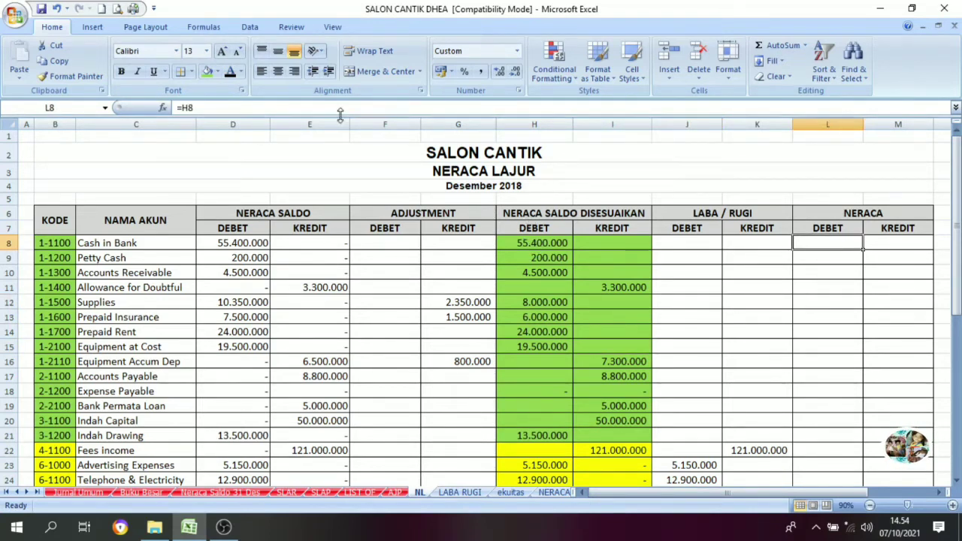
left_click(230, 72)
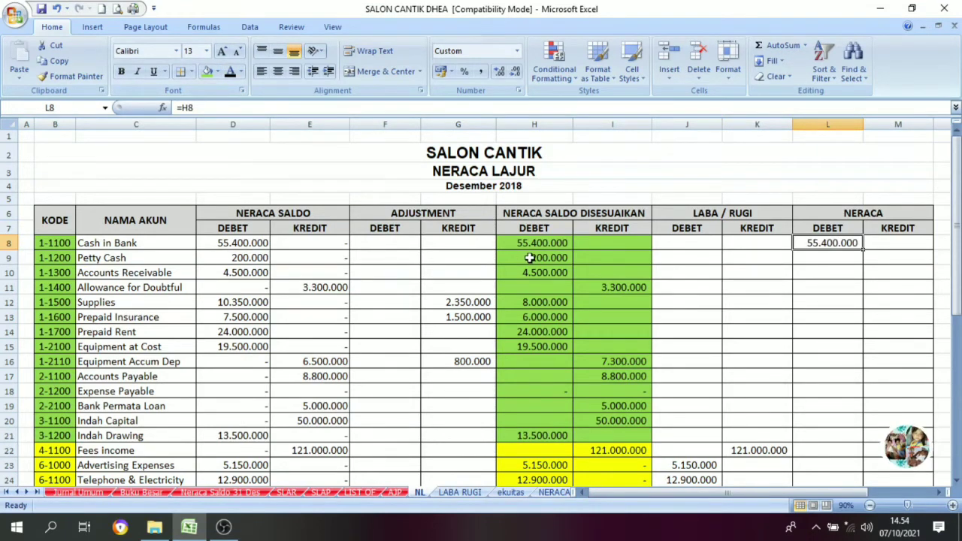
left_click(844, 259)
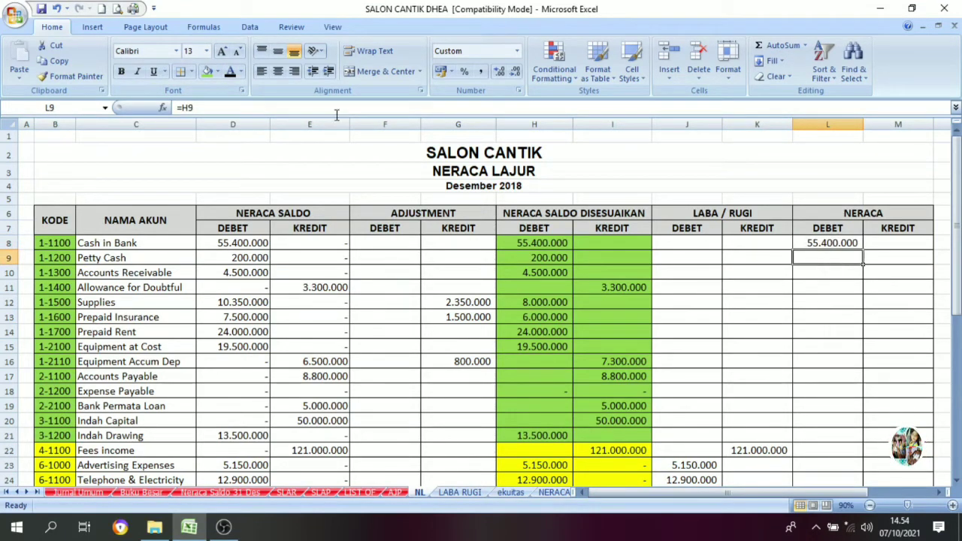
left_click(230, 72)
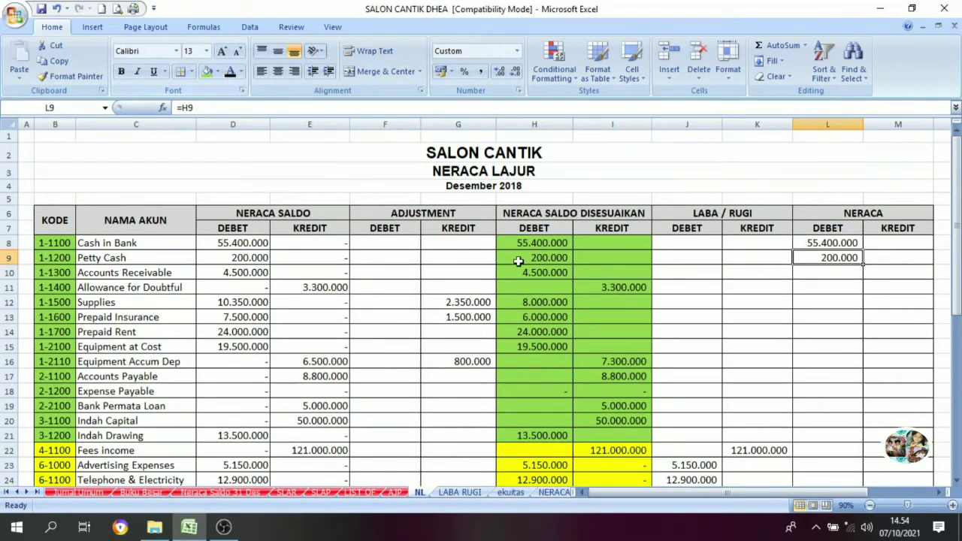
left_click(824, 273)
left_click(230, 73)
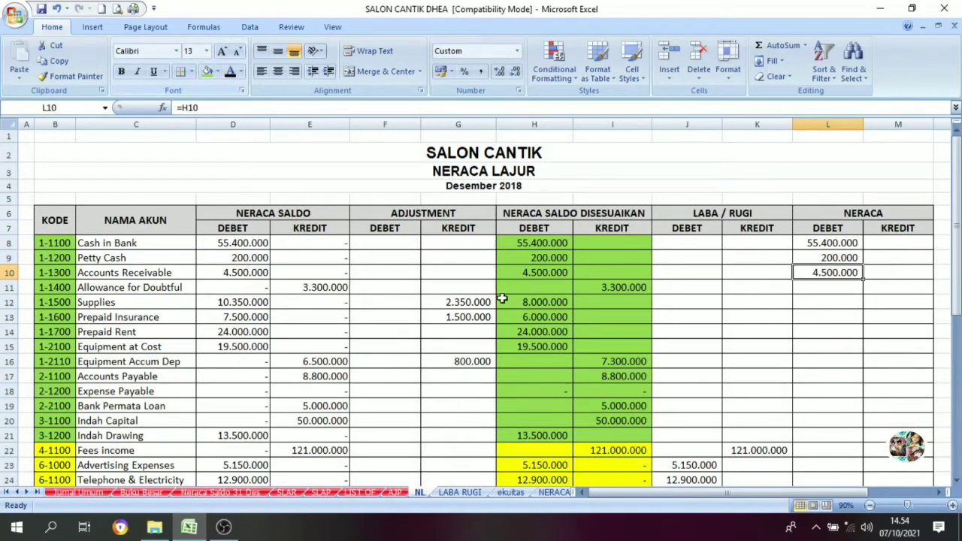
Trace the Allowance for Doubtful credit in I11 and set the font colour of its NERACA credit in M11 to black
left_click(586, 290)
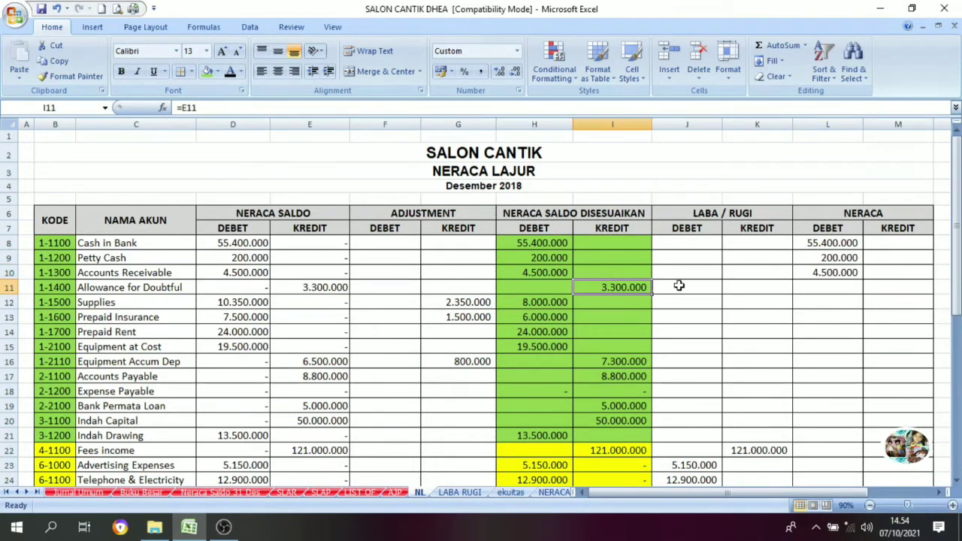
left_click(882, 292)
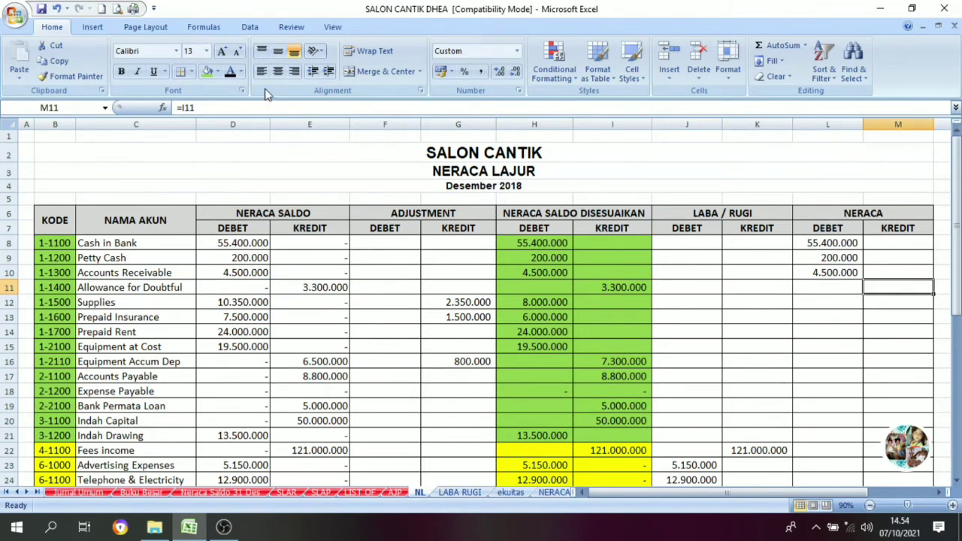
left_click(230, 72)
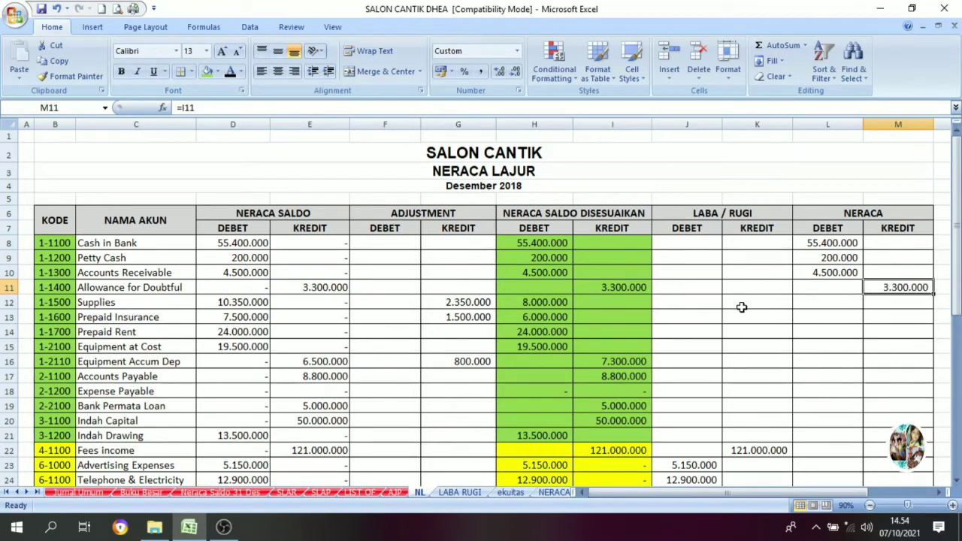
Set the font colour of the remaining NERACA amounts in L12:M21 to black and compare L8:M21 with the green adjusted balances
left_click_drag(819, 300, 930, 441)
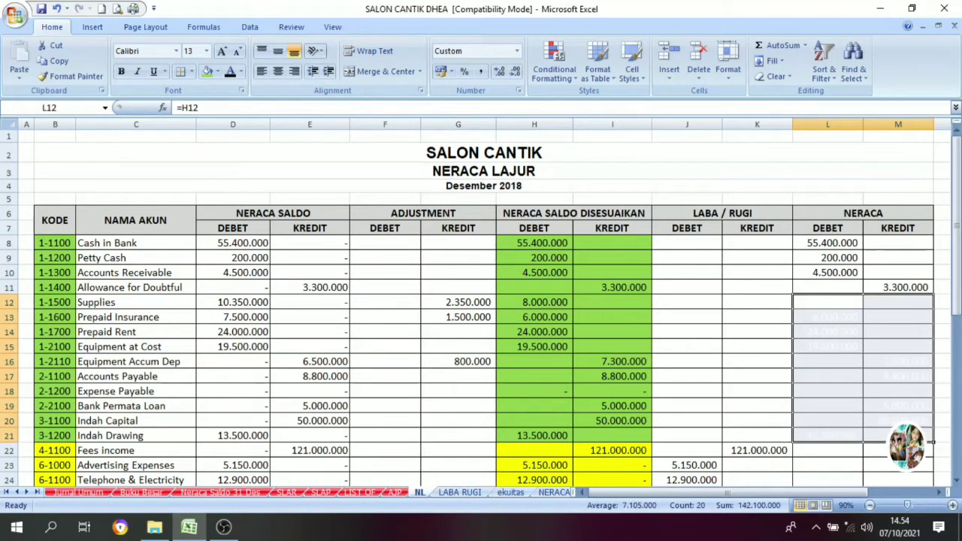
left_click(230, 72)
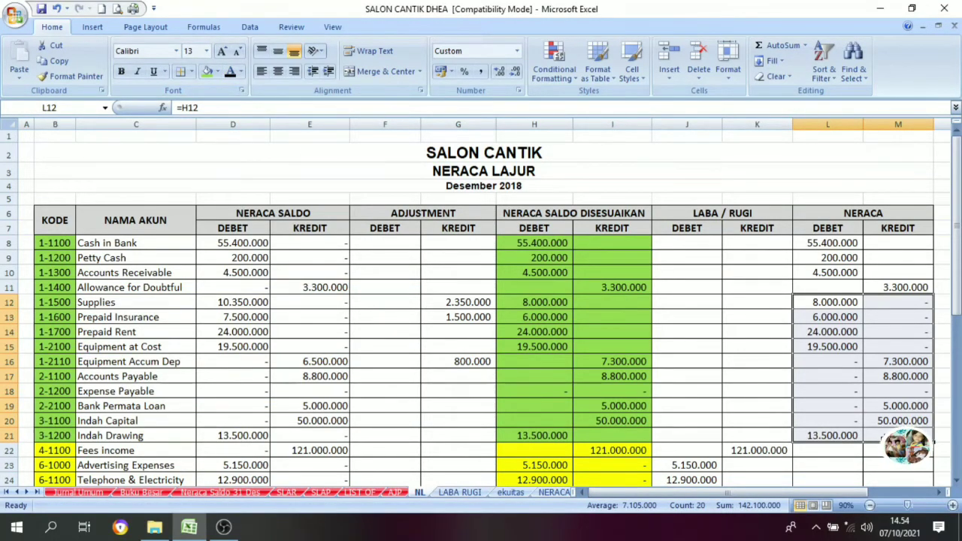
left_click(898, 421)
left_click_drag(819, 243, 931, 441)
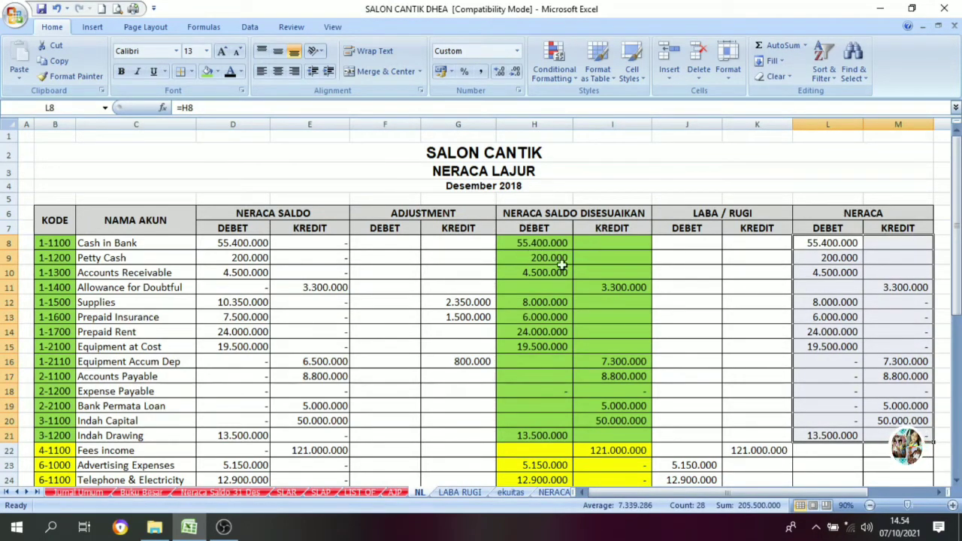
left_click(826, 376)
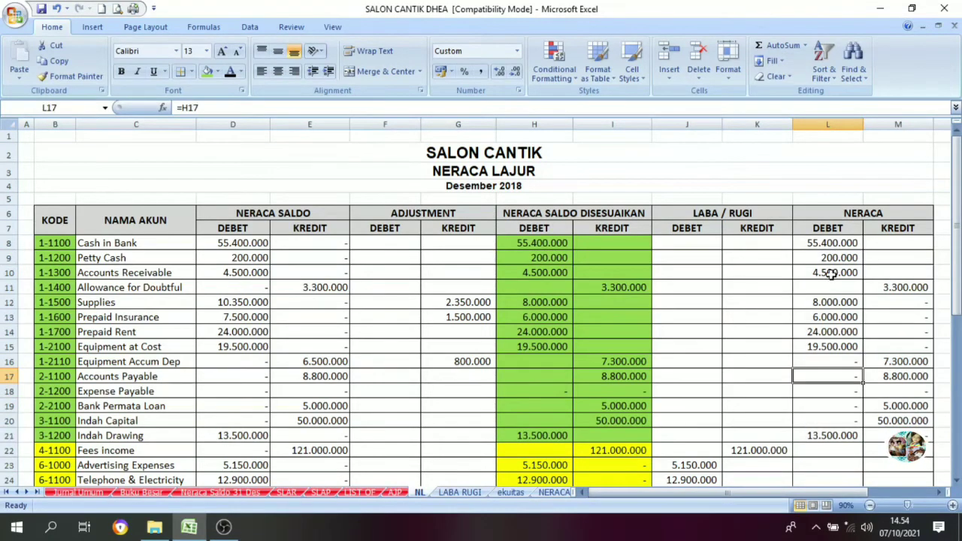
Set the font colour of the NERACA debit and credit totals in L35:M35 to black
scroll(829, 271, "down", 3)
scroll(833, 258, "up", 2)
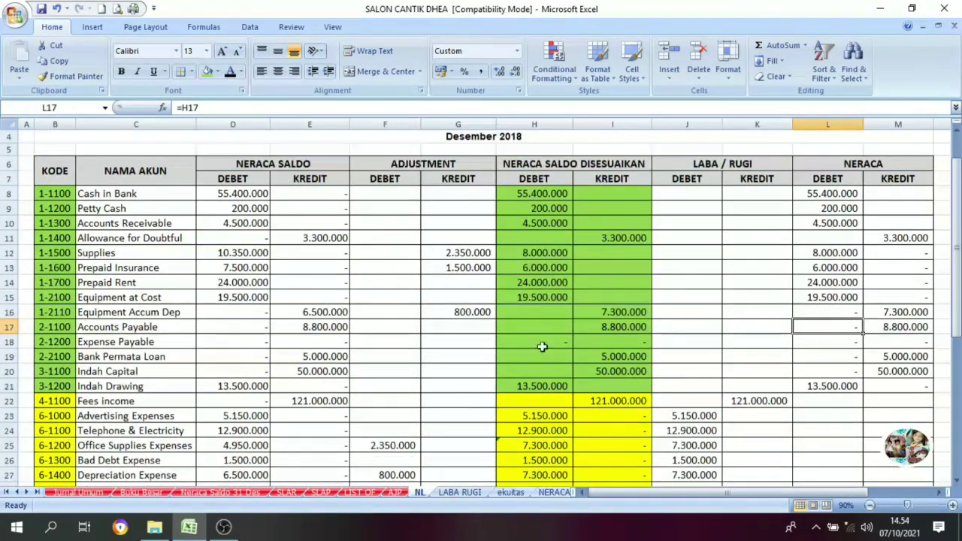
scroll(909, 321, "down", 5)
scroll(906, 324, "down", 1)
left_click_drag(829, 330, 880, 329)
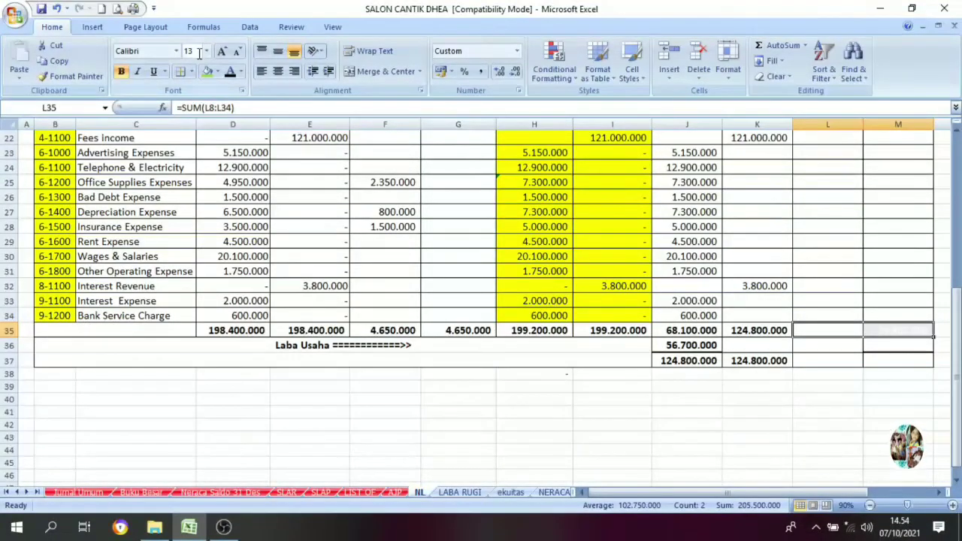
left_click(230, 75)
left_click(823, 285)
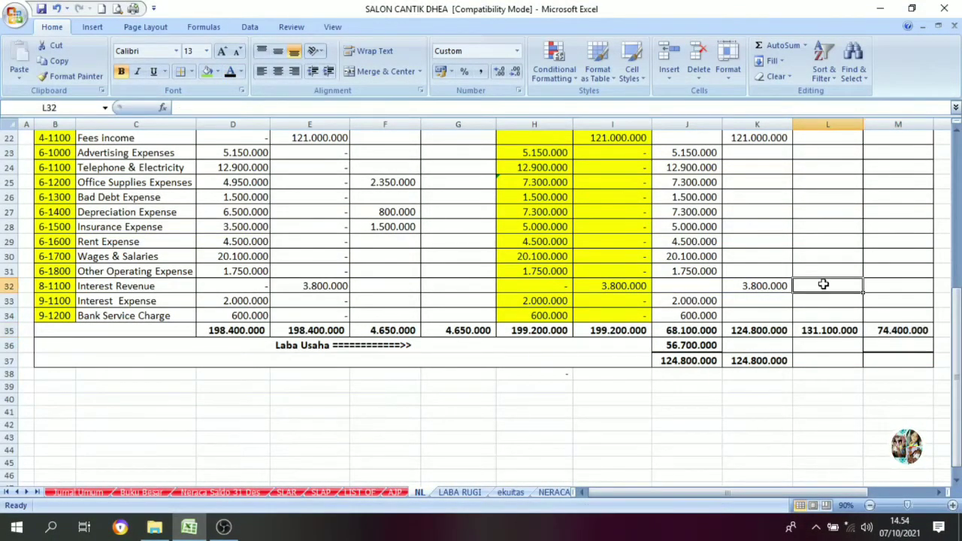
Review the NERACA columns from their headings down and compare the debit total in L35 with the credit total in M35
scroll(845, 280, "up", 7)
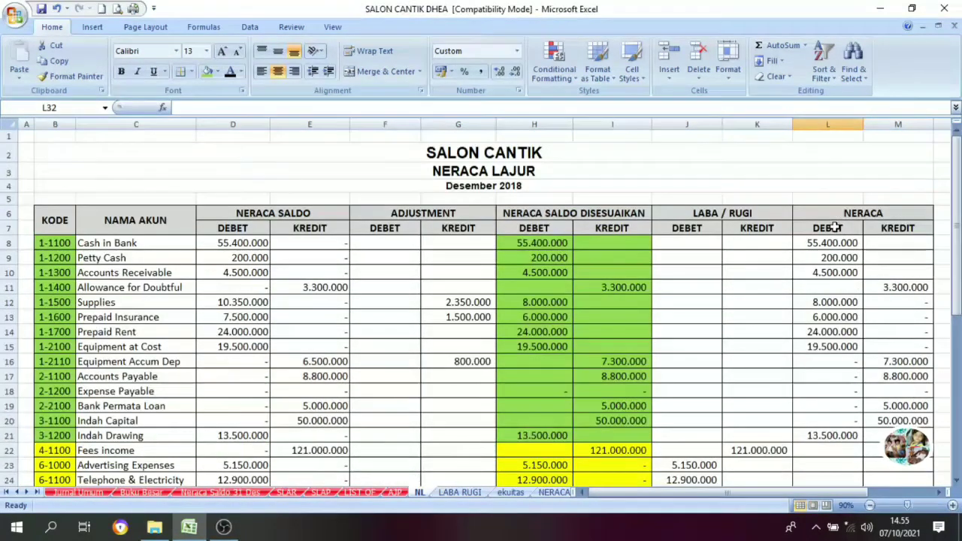
scroll(830, 236, "down", 7)
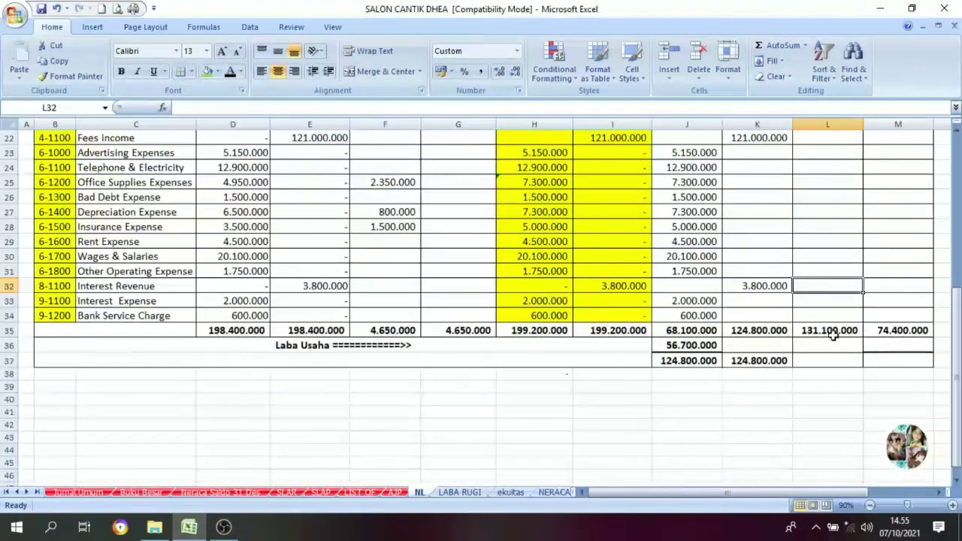
left_click(832, 333)
scroll(860, 314, "up", 1)
scroll(860, 313, "up", 6)
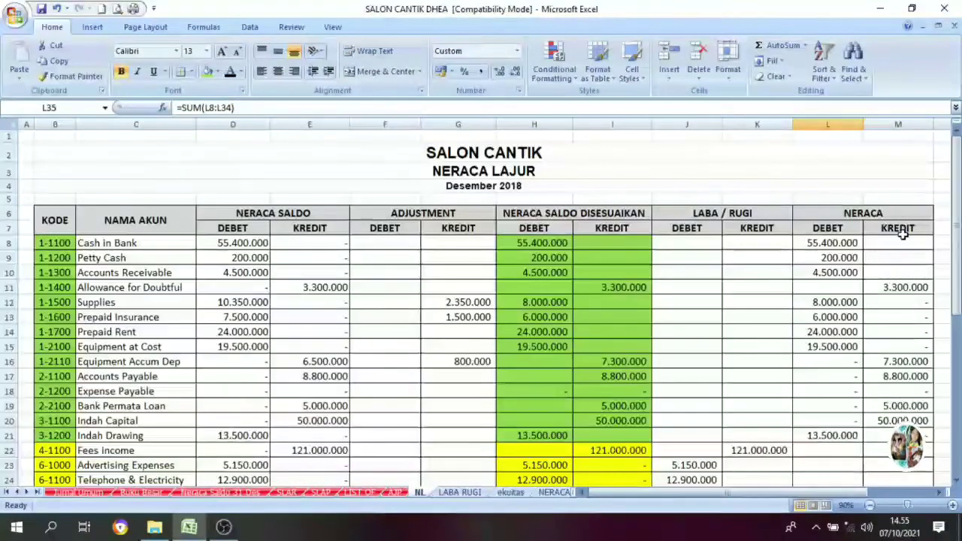
scroll(896, 300, "down", 7)
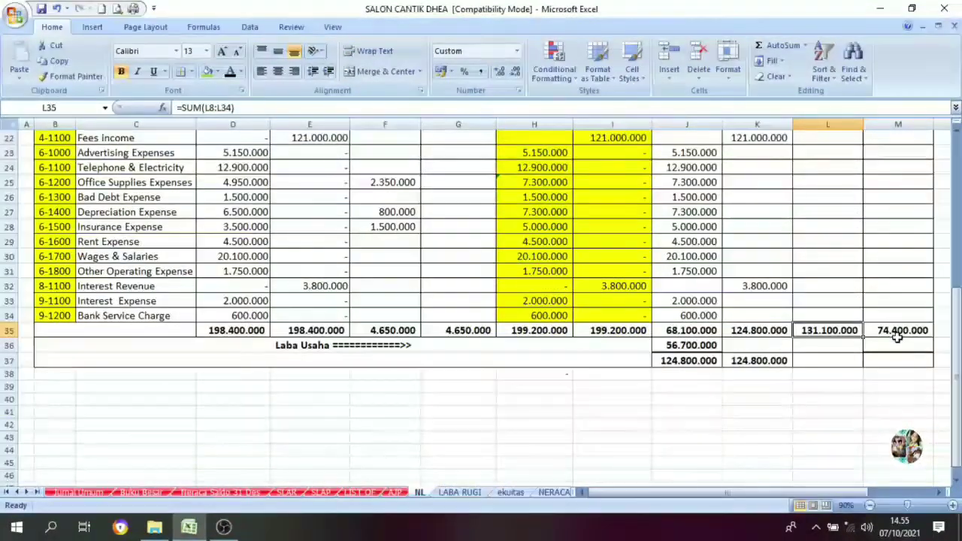
left_click(891, 331)
left_click(851, 332)
left_click(877, 331)
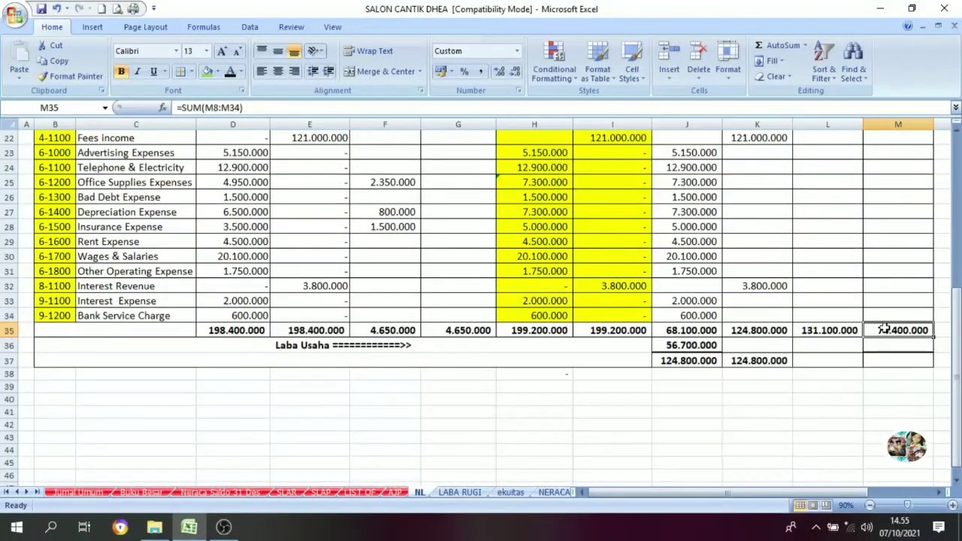
Compare the NERACA debit total in L35 with the credit total in M35 and relate their difference to the Laba Usaha in J36
left_click(831, 330)
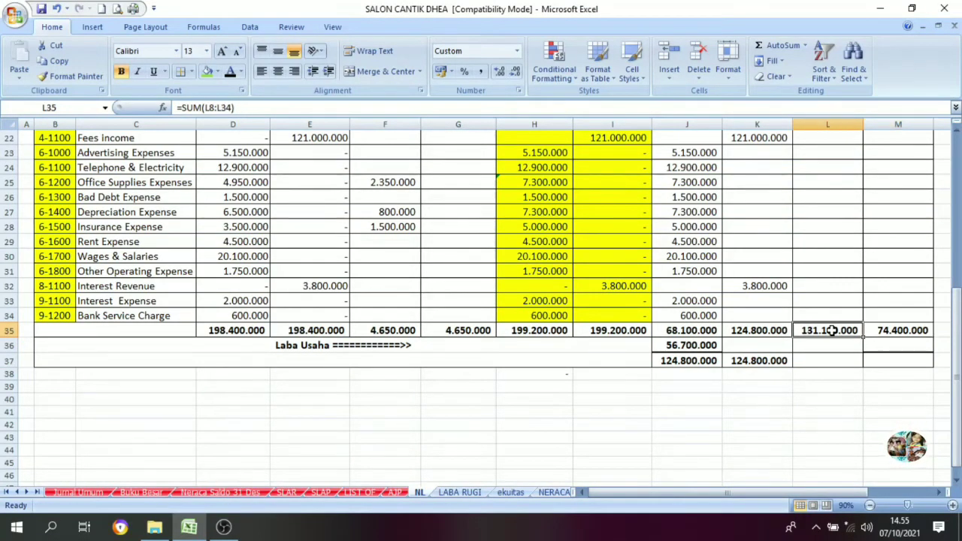
left_click(891, 333)
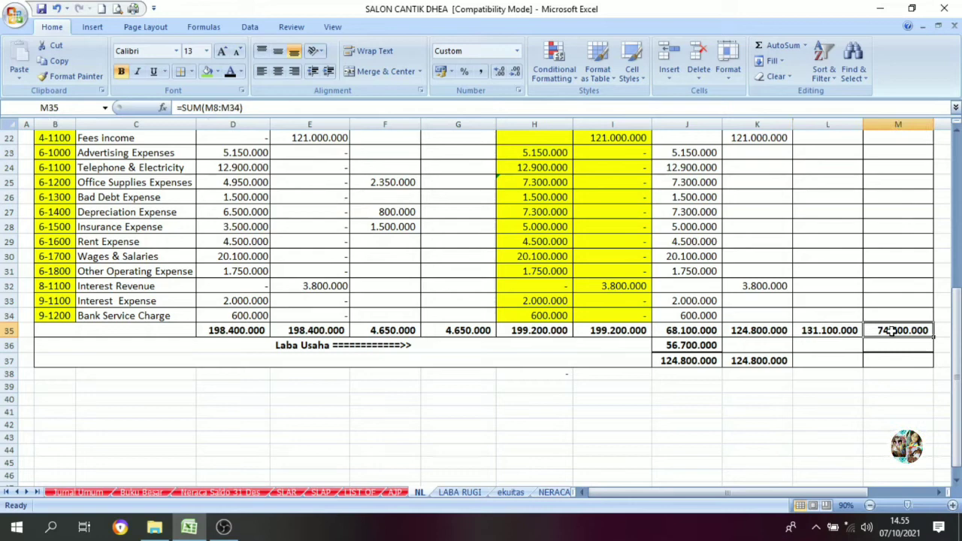
left_click(840, 332)
left_click(900, 331)
left_click(847, 331)
left_click(875, 330)
left_click(844, 330)
left_click(871, 329)
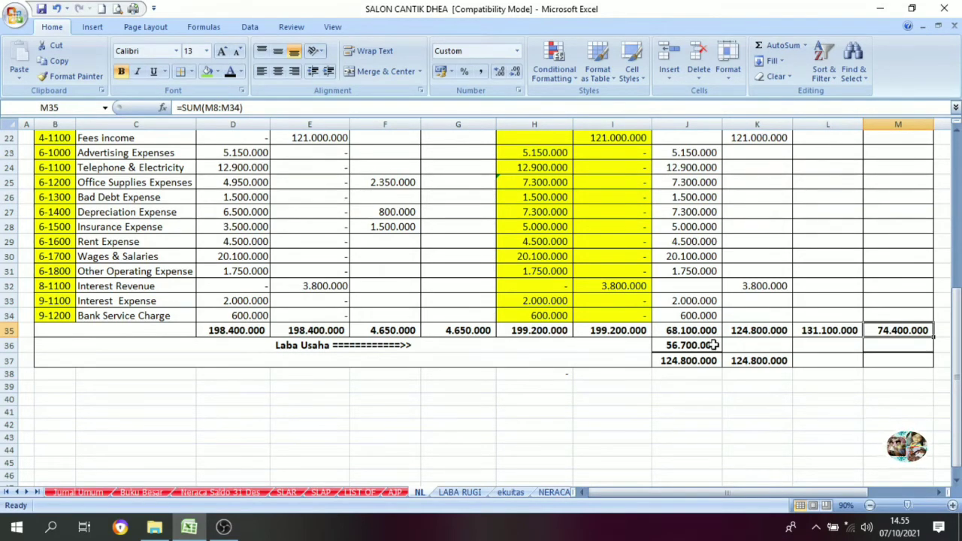
left_click(688, 347)
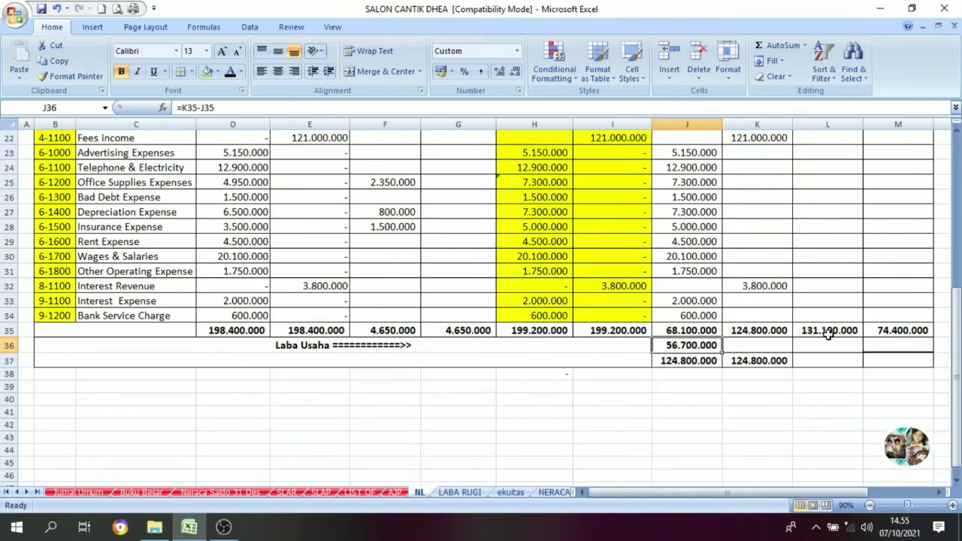
left_click_drag(828, 335, 894, 332)
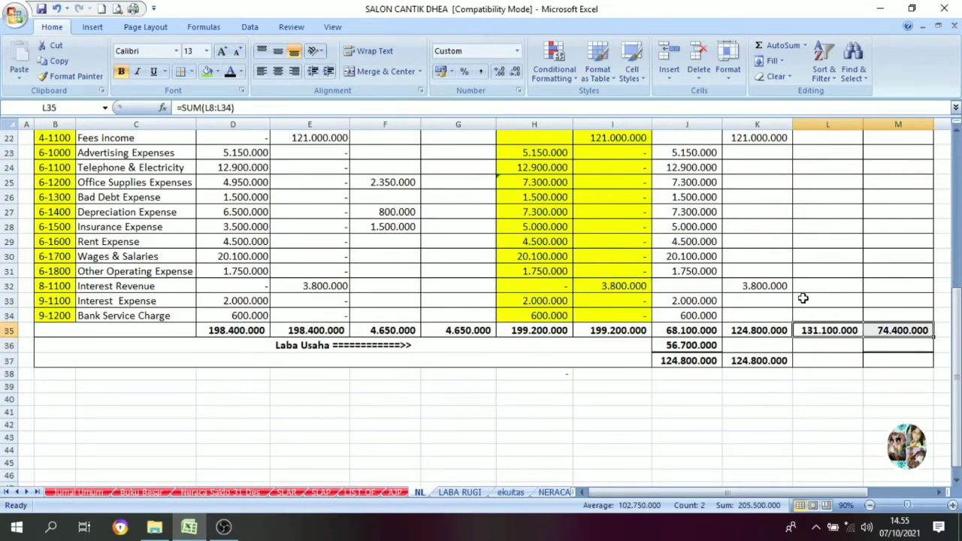
Set the font colour of the Laba Usaha amount on the NERACA credit side in M36 to black
scroll(826, 210, "up", 5)
scroll(885, 180, "up", 2)
scroll(889, 221, "down", 3)
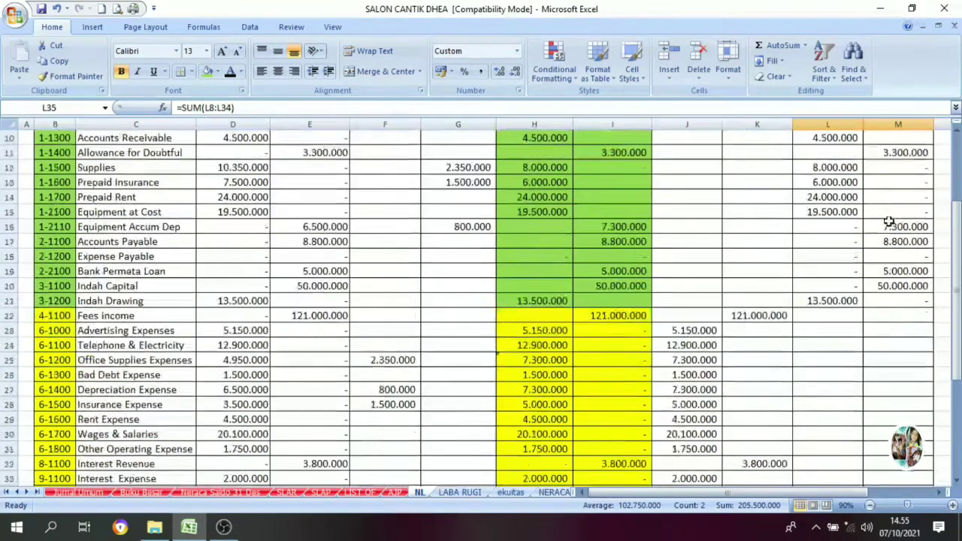
scroll(888, 222, "down", 4)
left_click(893, 347)
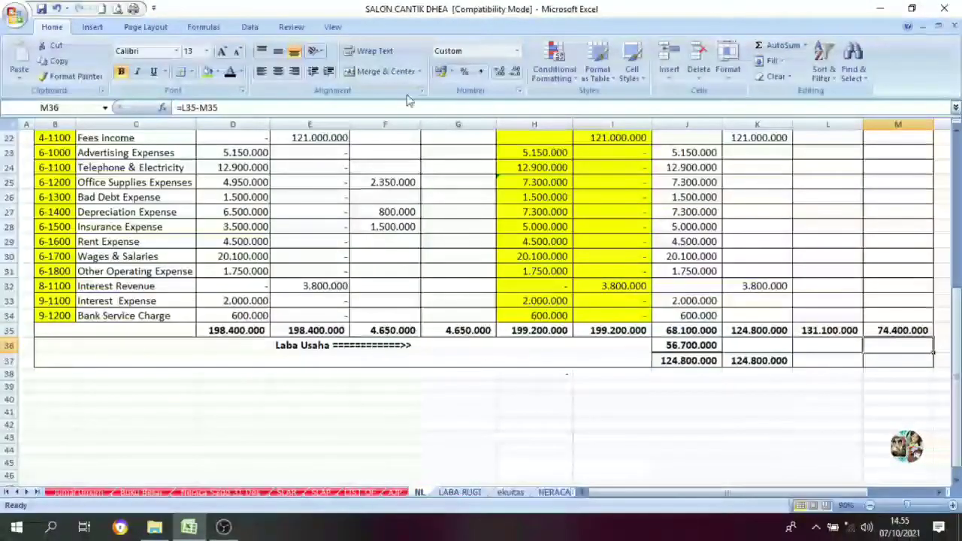
left_click(230, 72)
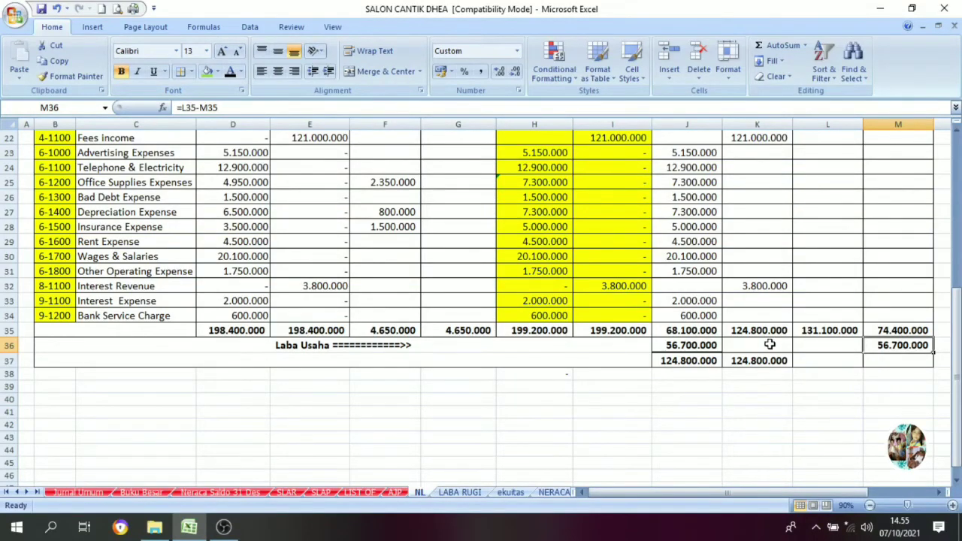
Trace the Laba Usaha in J36 against the LABA / RUGI credit total, then check M36 against the NERACA totals in L35:M35
left_click(679, 347)
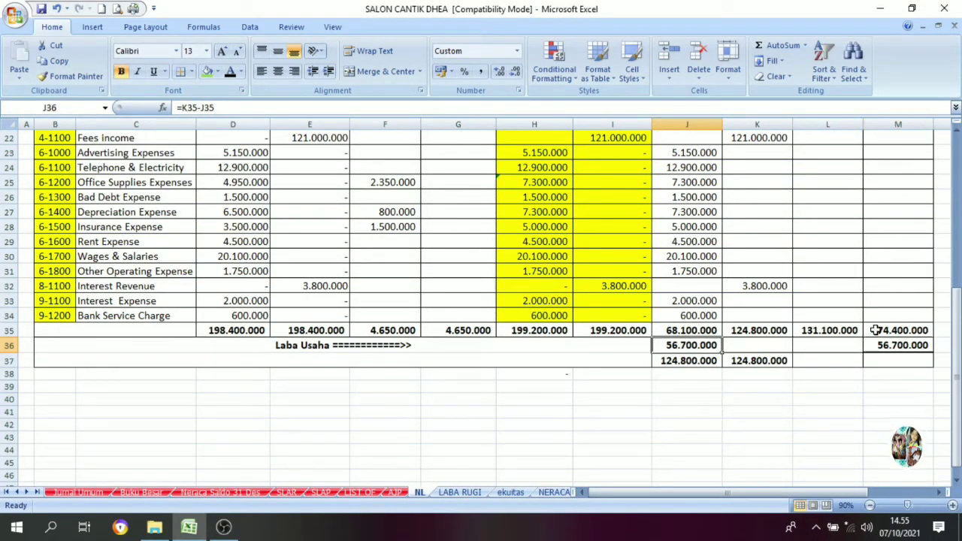
left_click(746, 345)
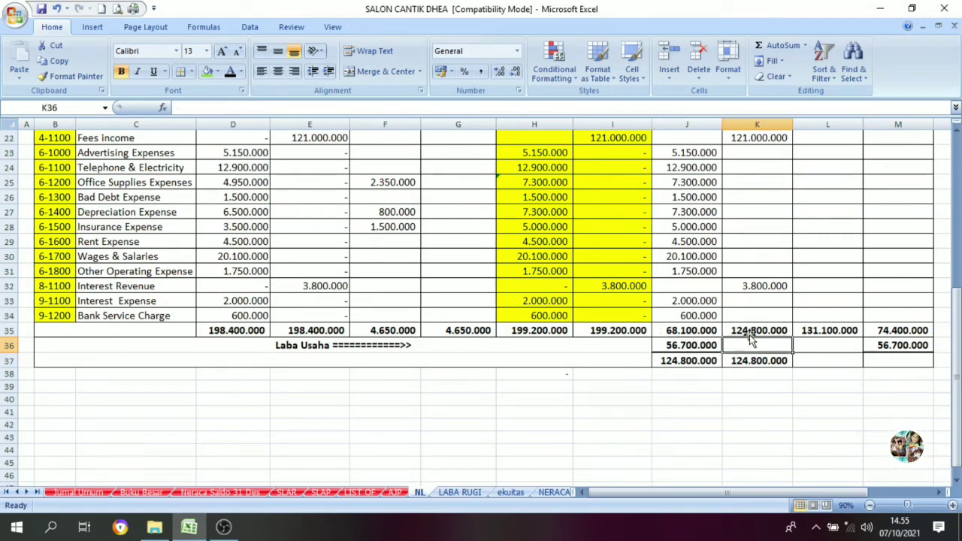
left_click(749, 330)
left_click(742, 342)
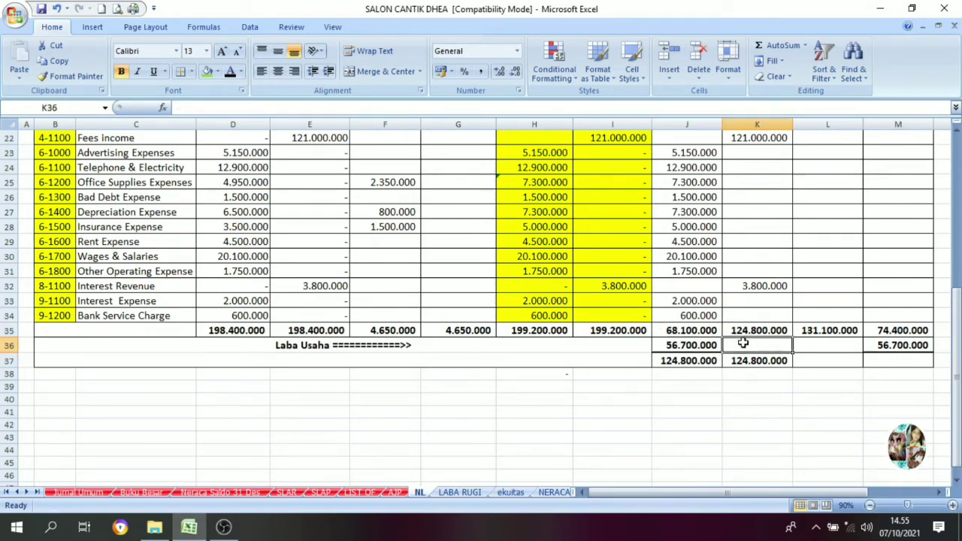
left_click(685, 347)
left_click(811, 331)
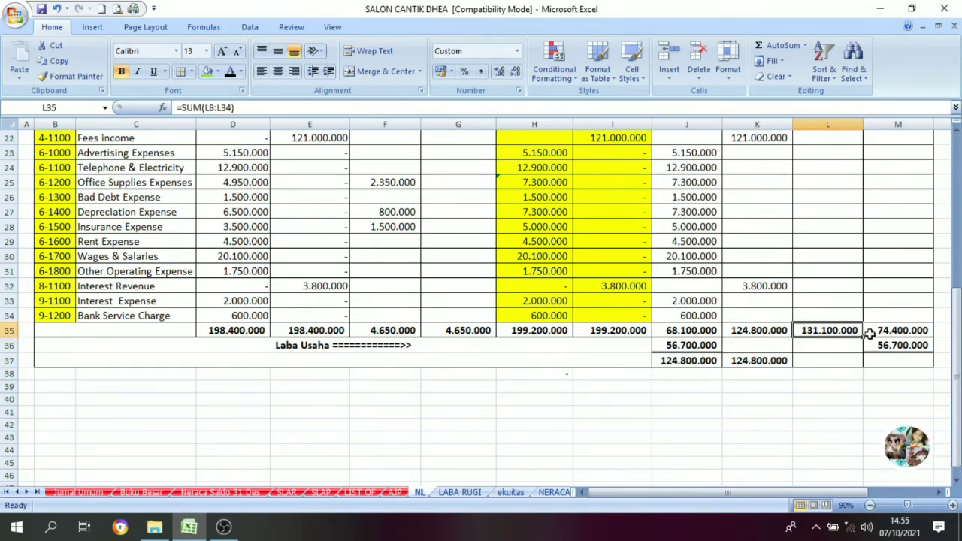
left_click(875, 331)
left_click(826, 332)
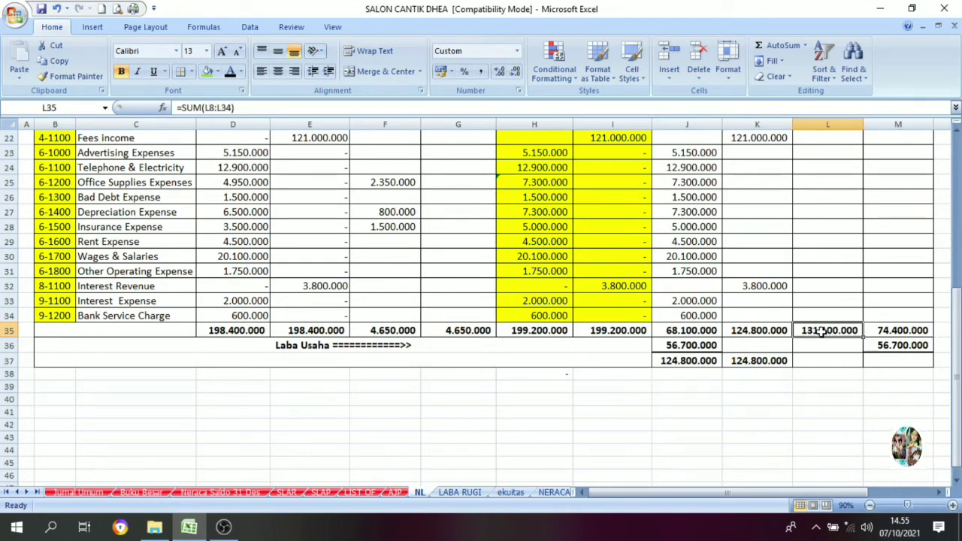
left_click(897, 331)
left_click(894, 346)
left_click(830, 334)
left_click(897, 345)
Set the font colour of the final NERACA debit and credit totals in L37 and M37 to black
left_click(831, 361)
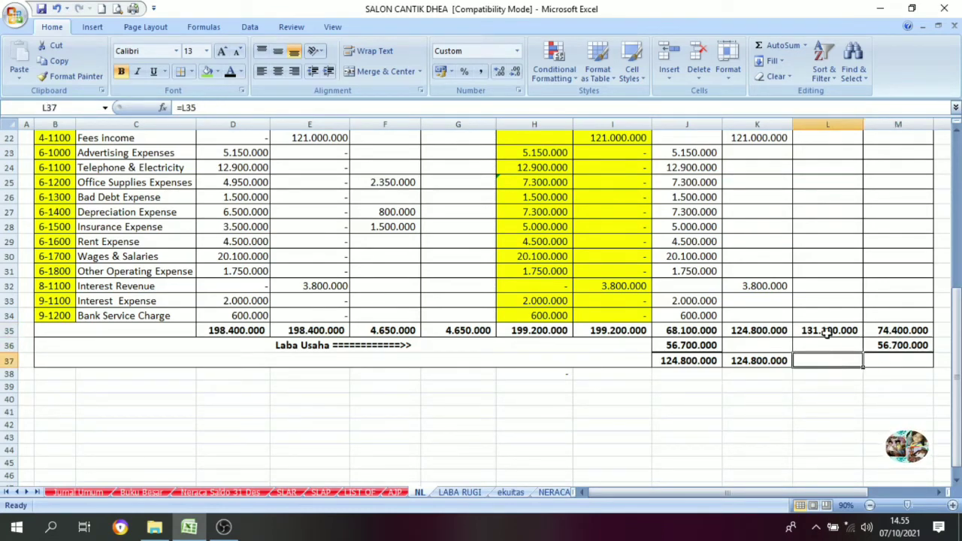
left_click(230, 72)
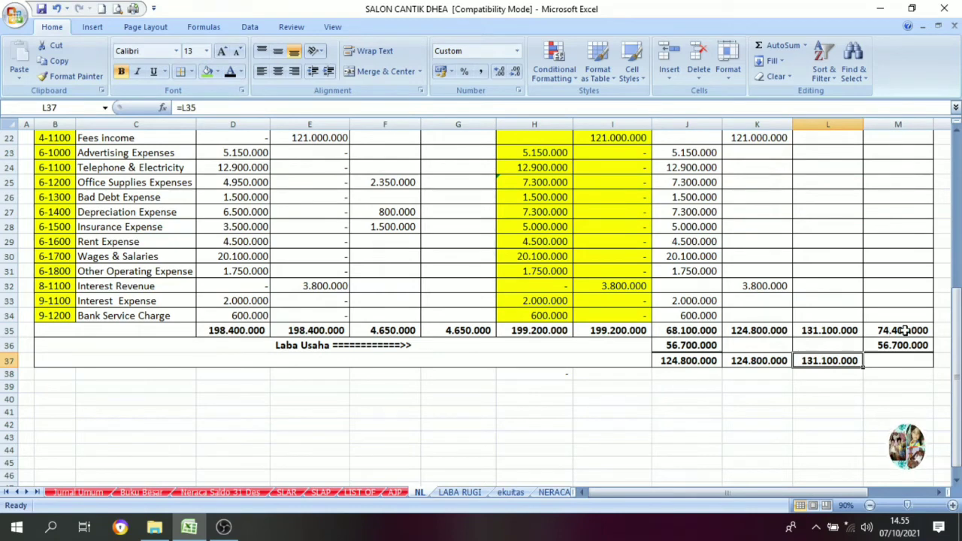
left_click(902, 359)
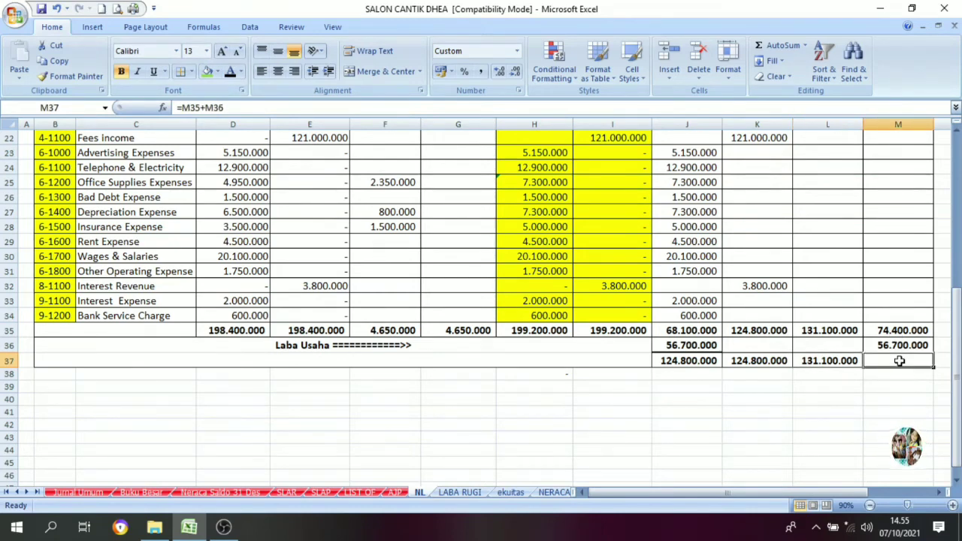
left_click(230, 72)
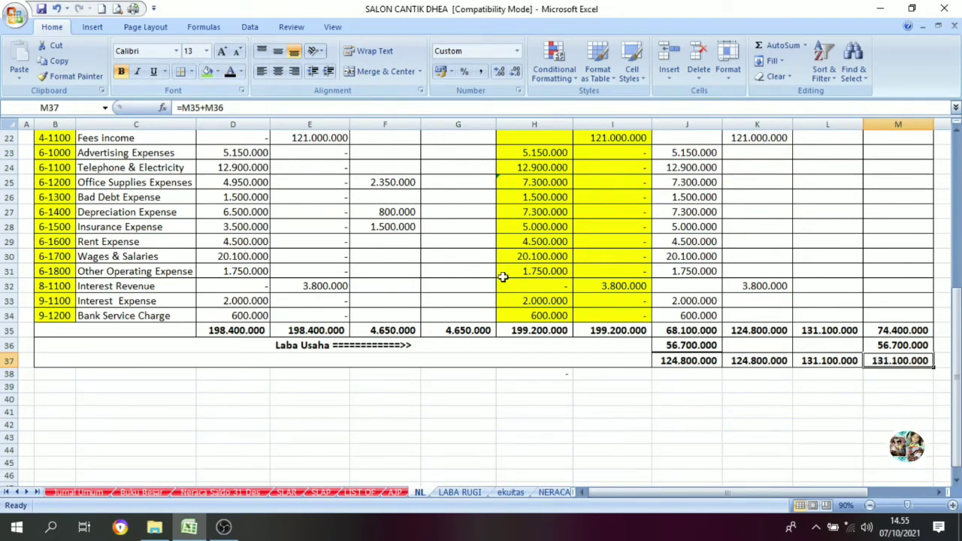
Review the completed Neraca Lajur from the headings and Cash in Bank row down to the final NERACA totals in L37:M37
scroll(826, 302, "up", 7)
scroll(826, 286, "down", 7)
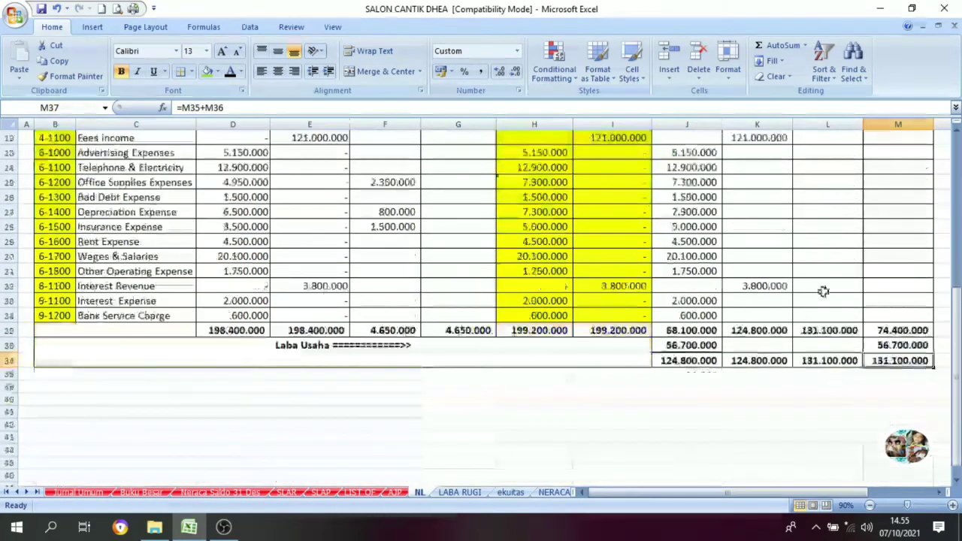
left_click(812, 359)
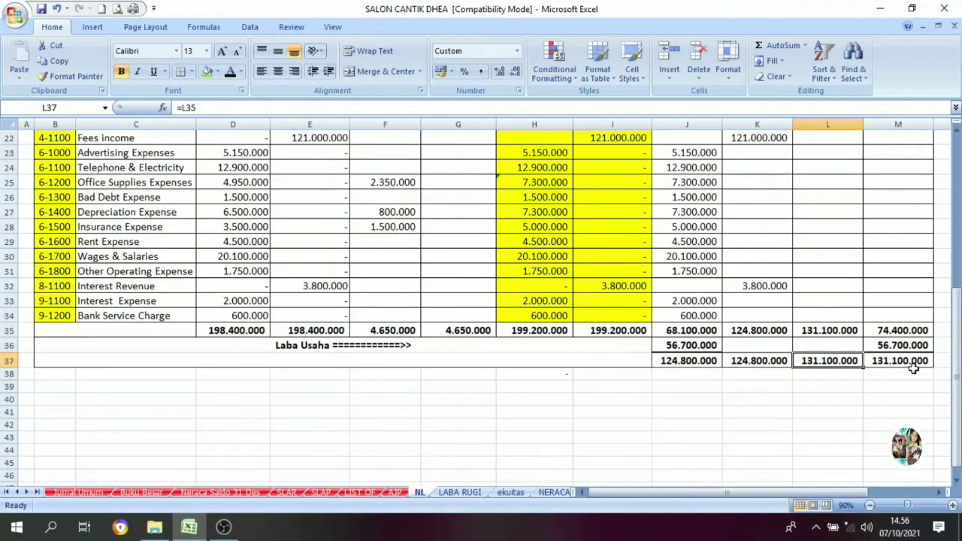
scroll(922, 401, "up", 7)
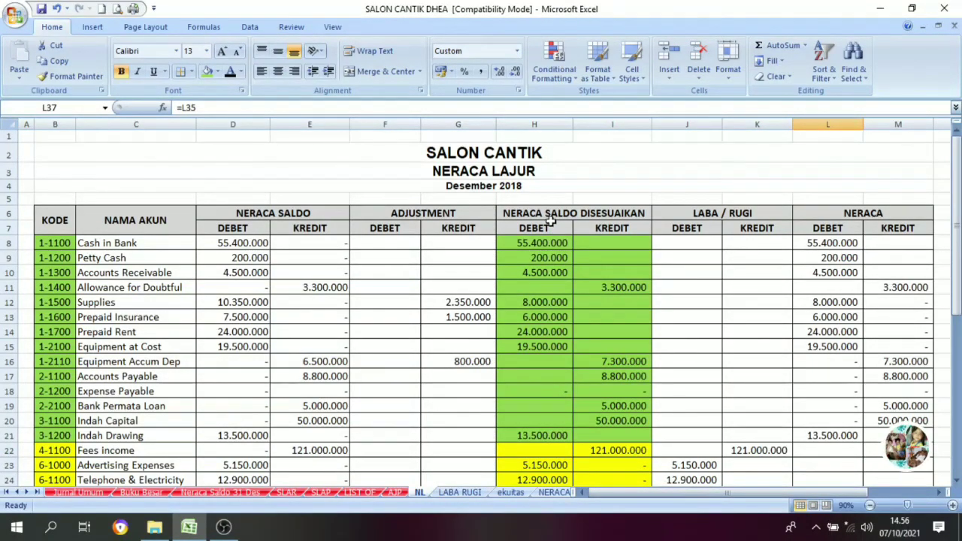
scroll(553, 217, "down", 8)
scroll(665, 343, "up", 8)
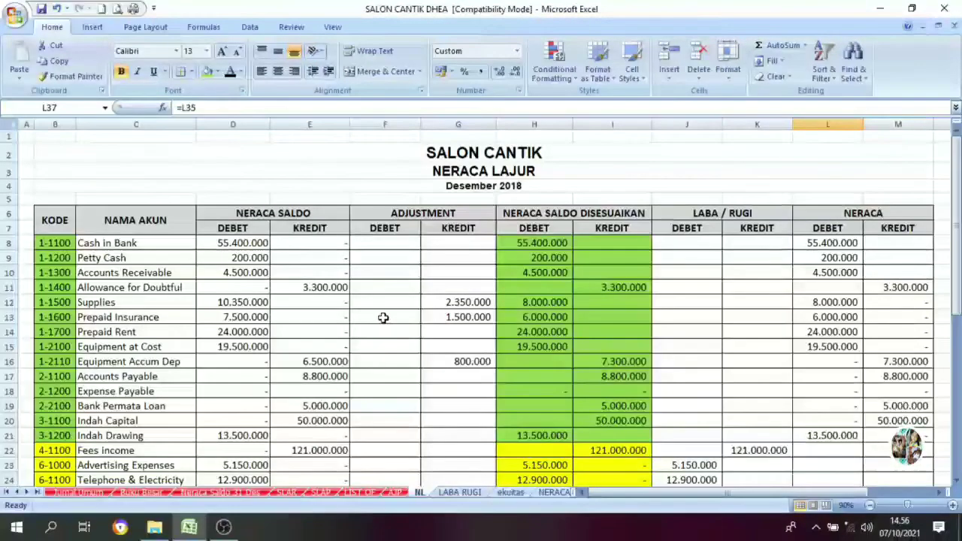
left_click(91, 243)
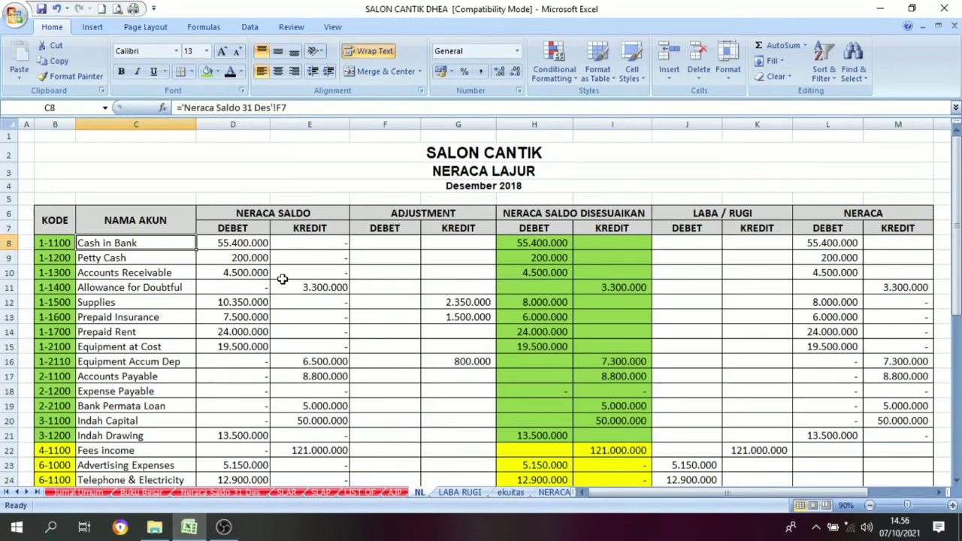